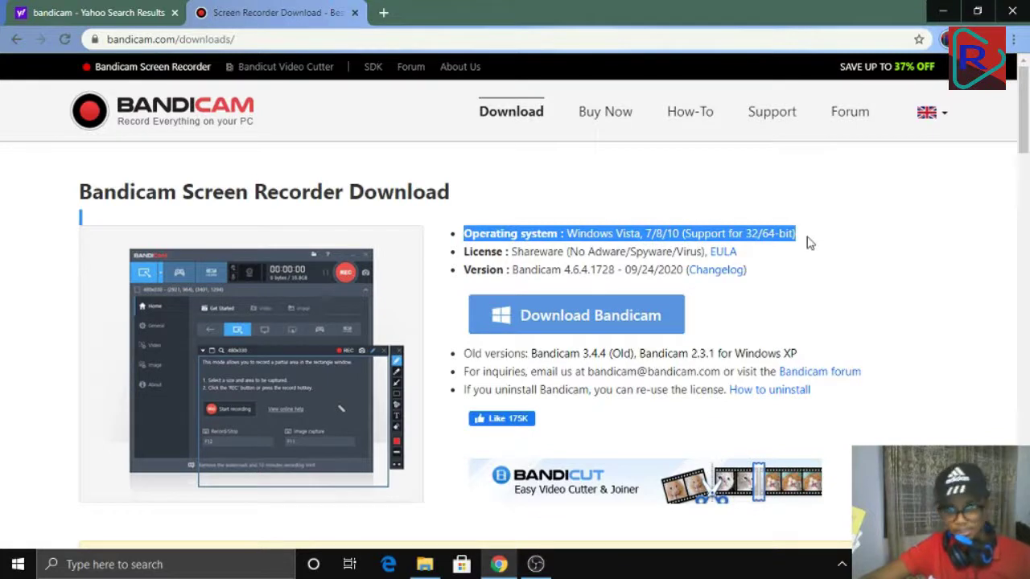
Examine the operating system, license, version and edition comparison details on the Bandicam download page
{"action": "left_click_drag", "start_coordinate": [808, 243], "coordinate": [759, 233]}
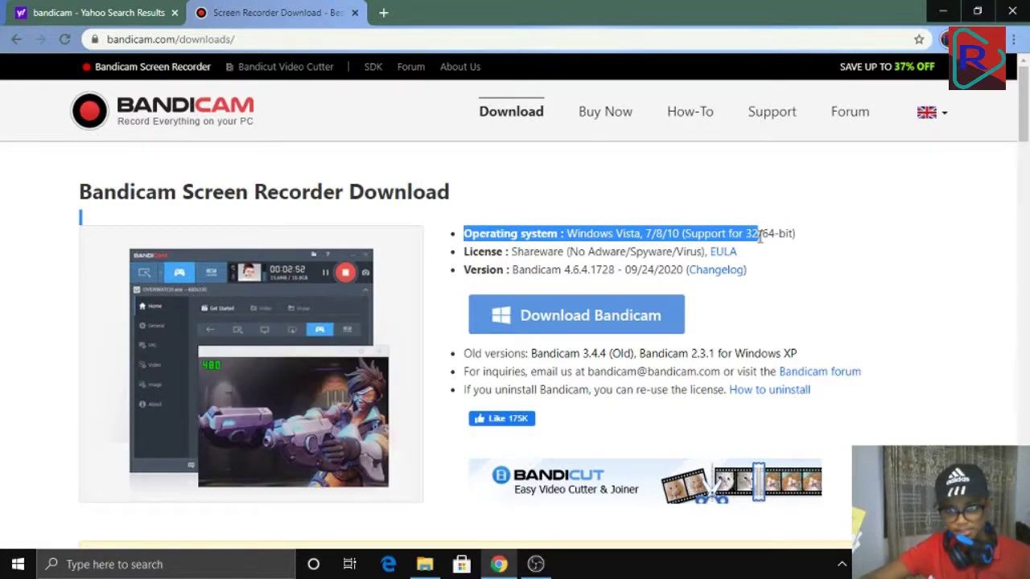
{"action": "left_click", "coordinate": [852, 236]}
{"action": "left_click_drag", "start_coordinate": [749, 257], "coordinate": [693, 235]}
{"action": "left_click_drag", "start_coordinate": [465, 270], "coordinate": [865, 281]}
{"action": "left_click", "coordinate": [869, 265]}
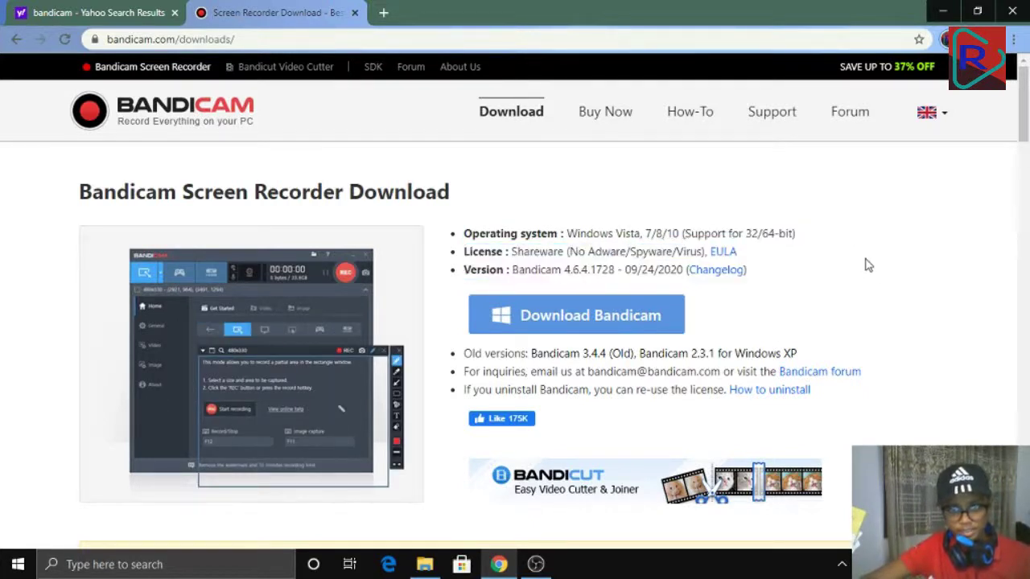
{"action": "left_click_drag", "start_coordinate": [543, 289], "coordinate": [481, 285]}
{"action": "left_click", "coordinate": [687, 291]}
{"action": "scroll", "coordinate": [884, 291], "scroll_direction": "down", "scroll_amount": 2}
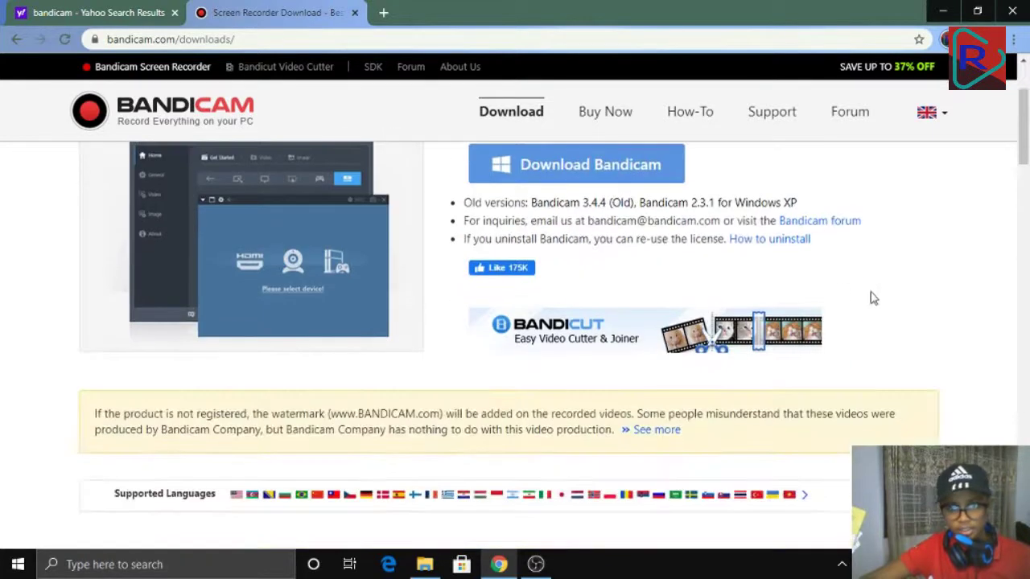
{"action": "scroll", "coordinate": [827, 210], "scroll_direction": "down", "scroll_amount": 2}
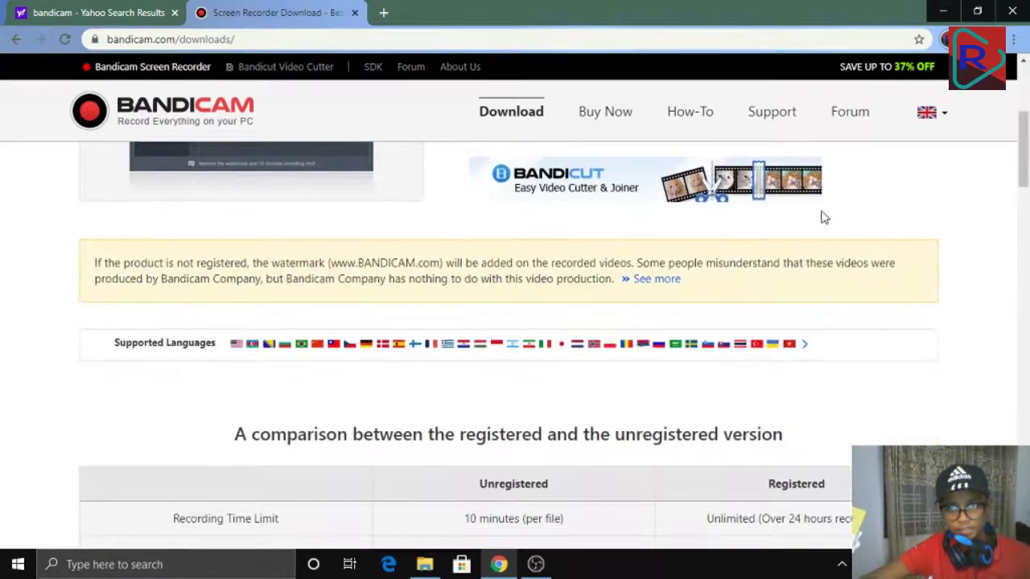
{"action": "scroll", "coordinate": [491, 314], "scroll_direction": "down", "scroll_amount": 4}
{"action": "scroll", "coordinate": [349, 287], "scroll_direction": "down", "scroll_amount": 4}
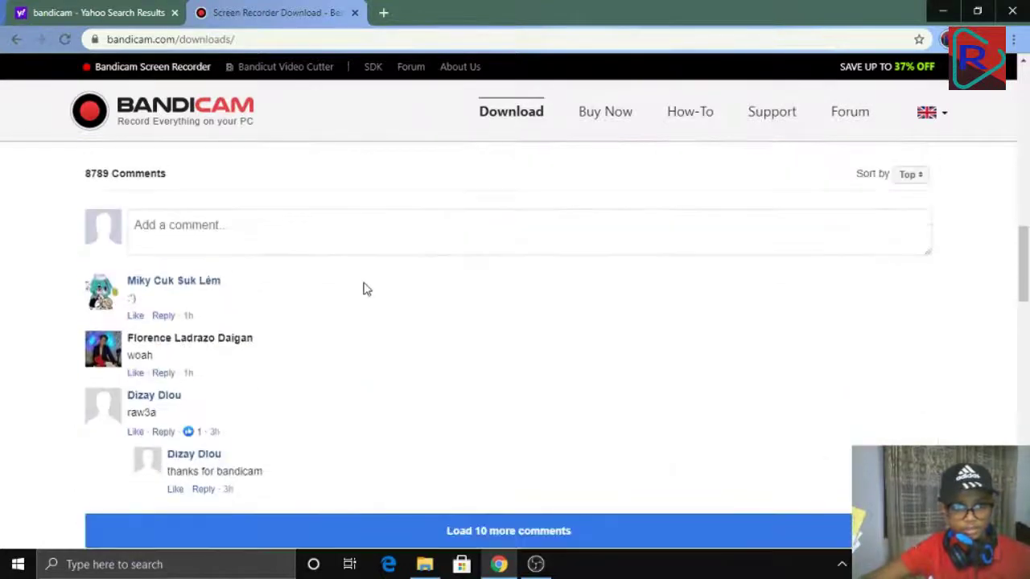
{"action": "scroll", "coordinate": [395, 287], "scroll_direction": "up", "scroll_amount": 10}
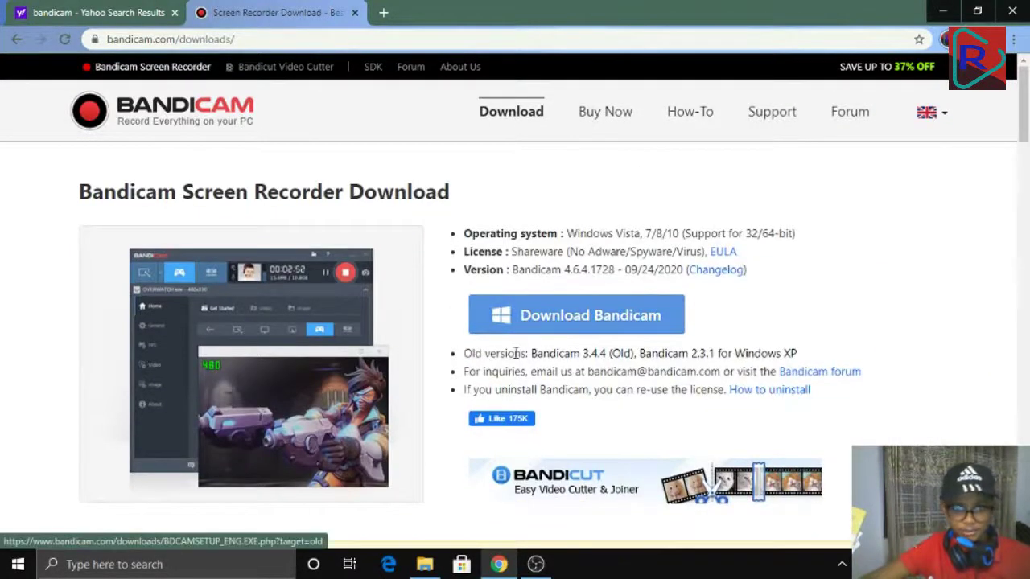
{"action": "left_click", "coordinate": [494, 355]}
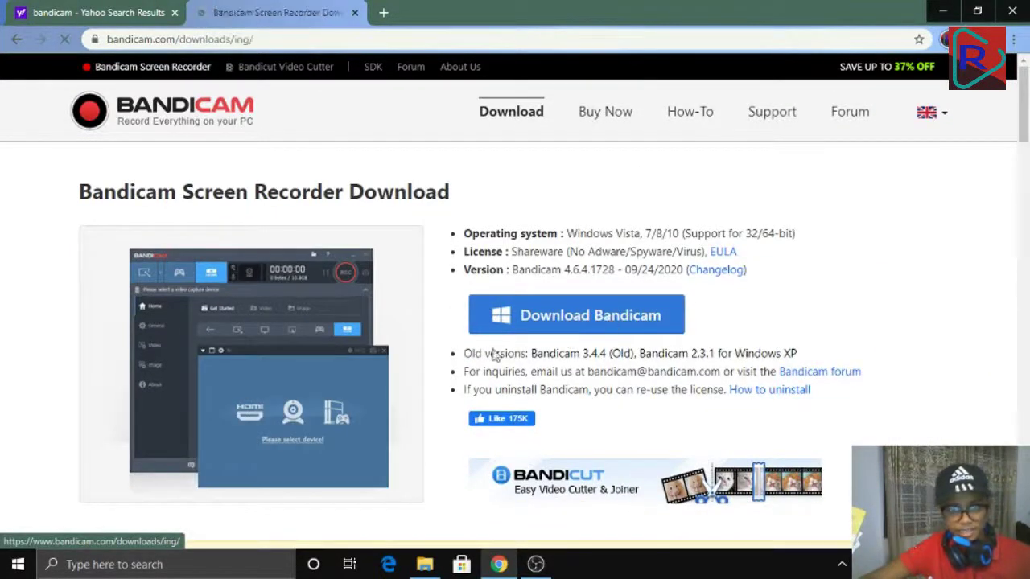
{"action": "left_click_drag", "start_coordinate": [400, 231], "coordinate": [363, 266]}
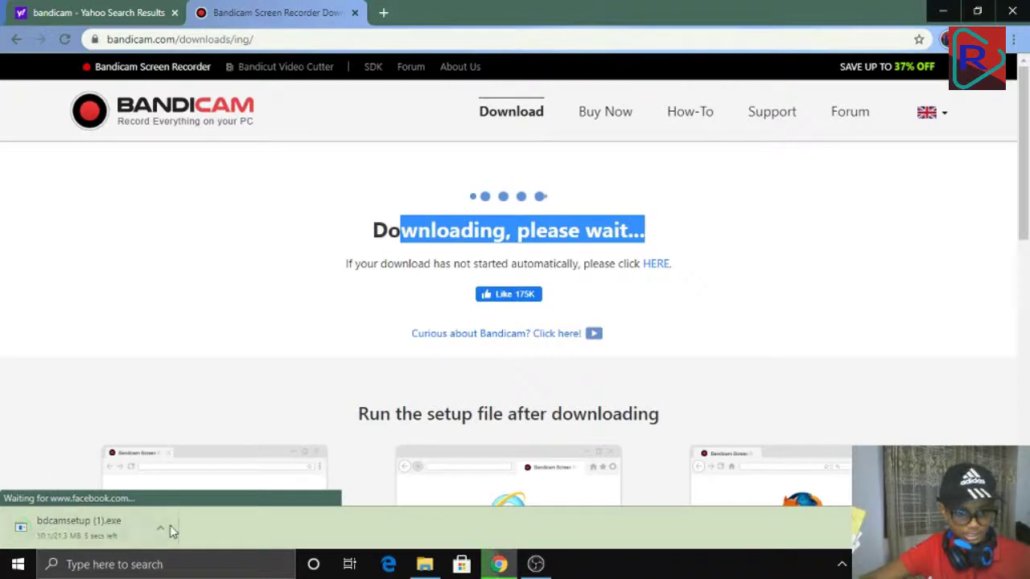
{"action": "left_click", "coordinate": [160, 527]}
{"action": "left_click", "coordinate": [186, 500]}
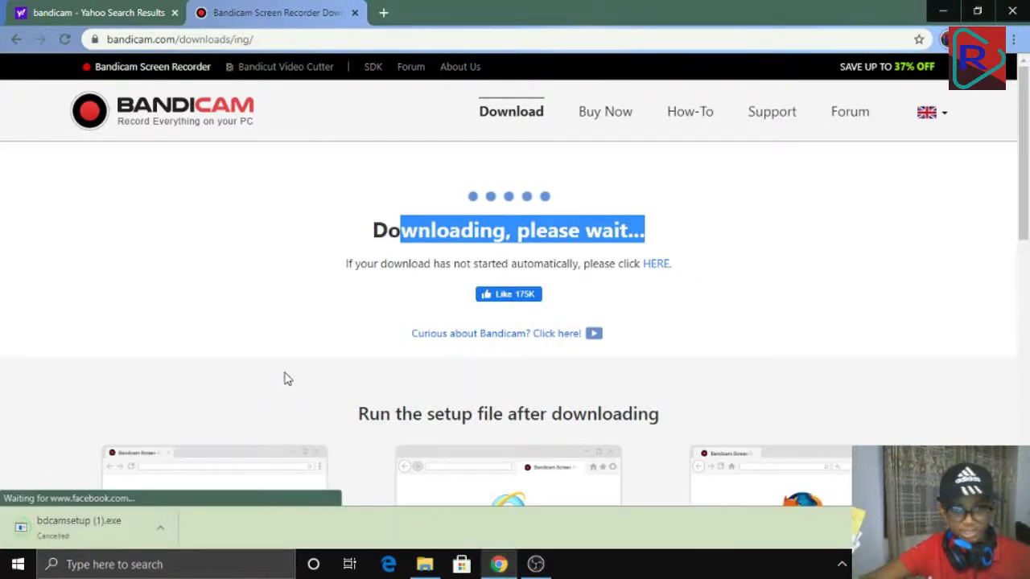
Switch to File Explorer and run the bdcamsetup installer from the Downloads folder
{"action": "left_click", "coordinate": [942, 16]}
{"action": "left_click", "coordinate": [425, 564]}
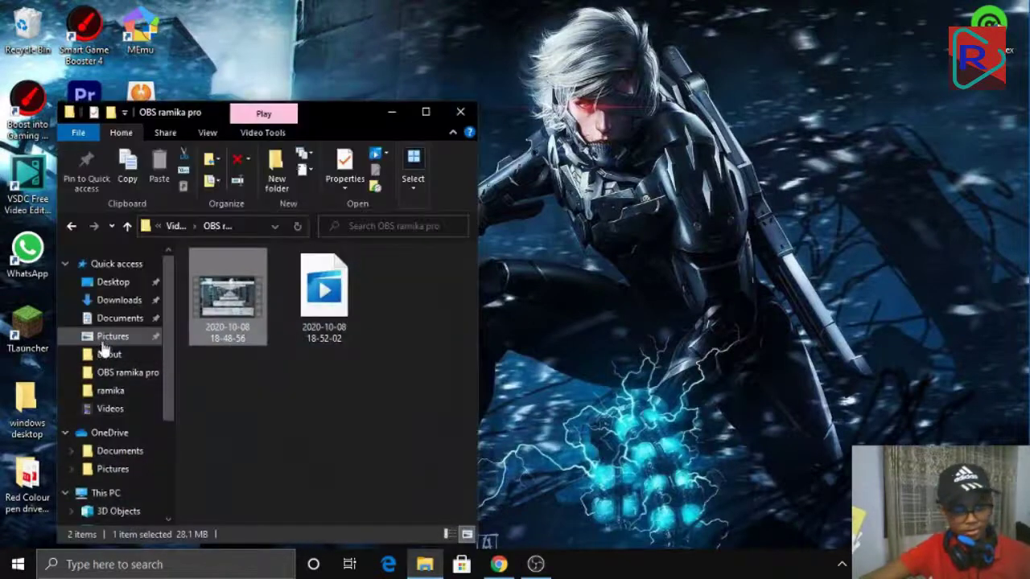
{"action": "scroll", "coordinate": [103, 350], "scroll_direction": "down", "scroll_amount": 1}
{"action": "key", "text": "super+Up"}
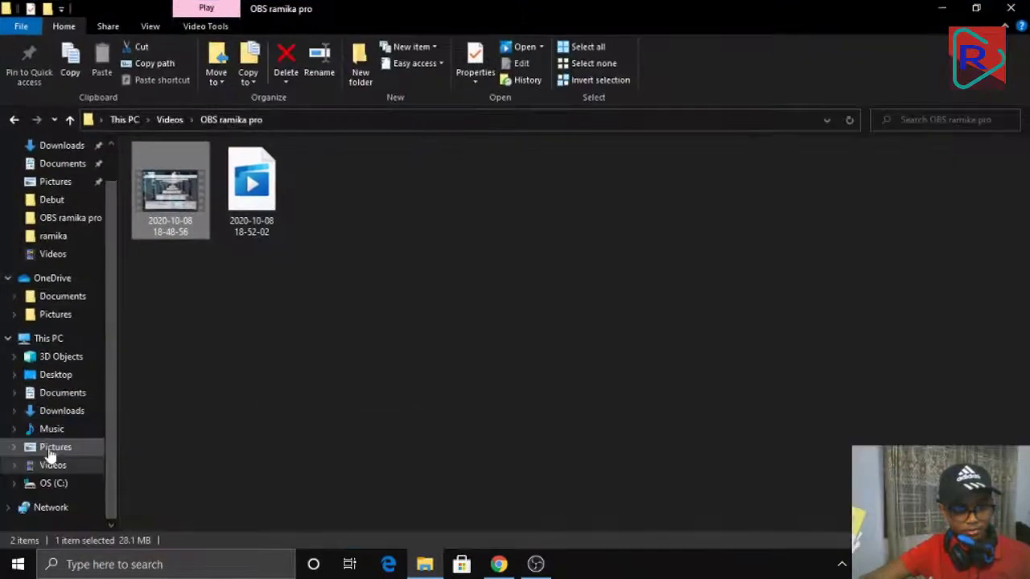
{"action": "left_click", "coordinate": [56, 410]}
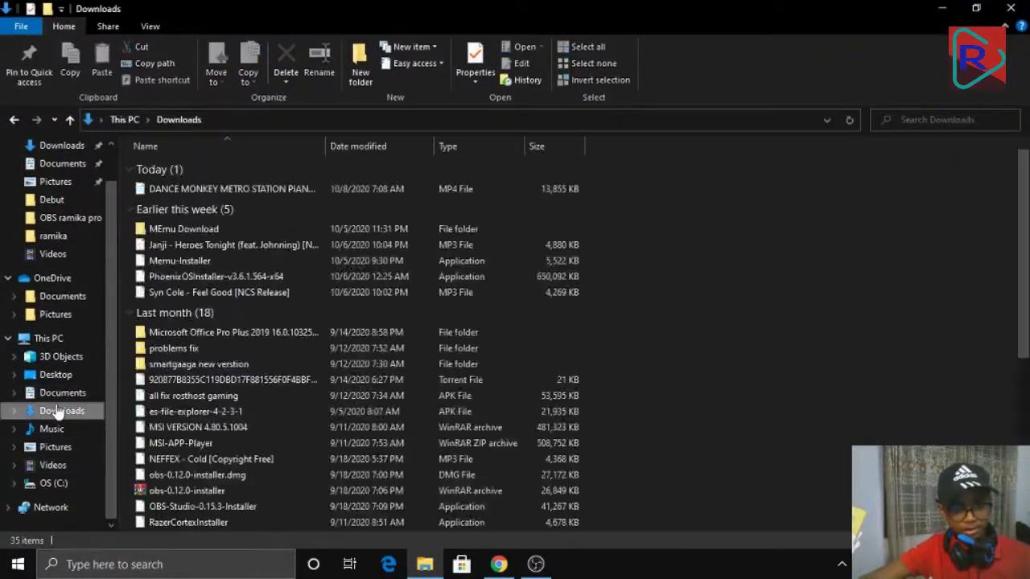
{"action": "scroll", "coordinate": [193, 242], "scroll_direction": "down", "scroll_amount": 4}
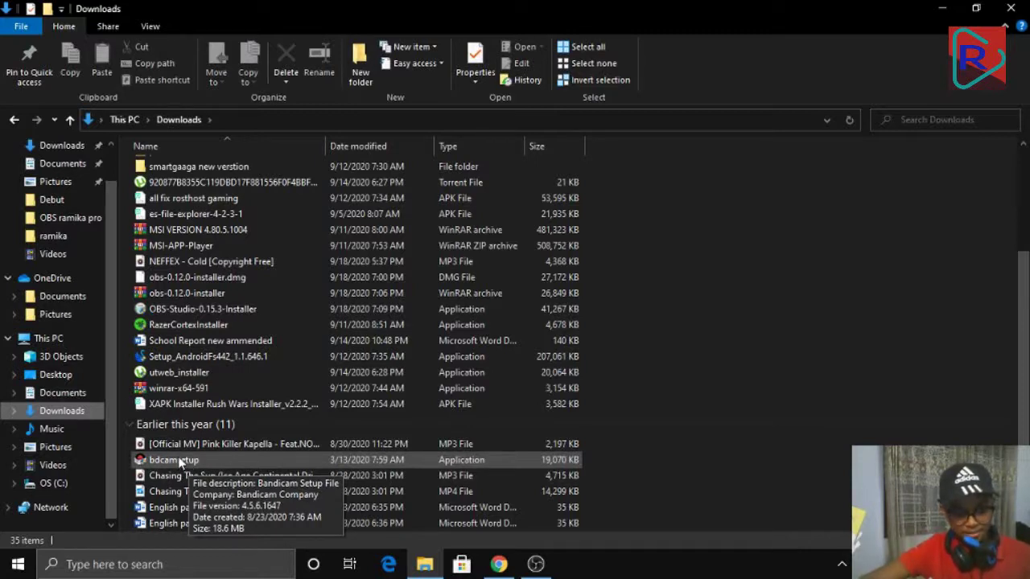
{"action": "left_click", "coordinate": [178, 460]}
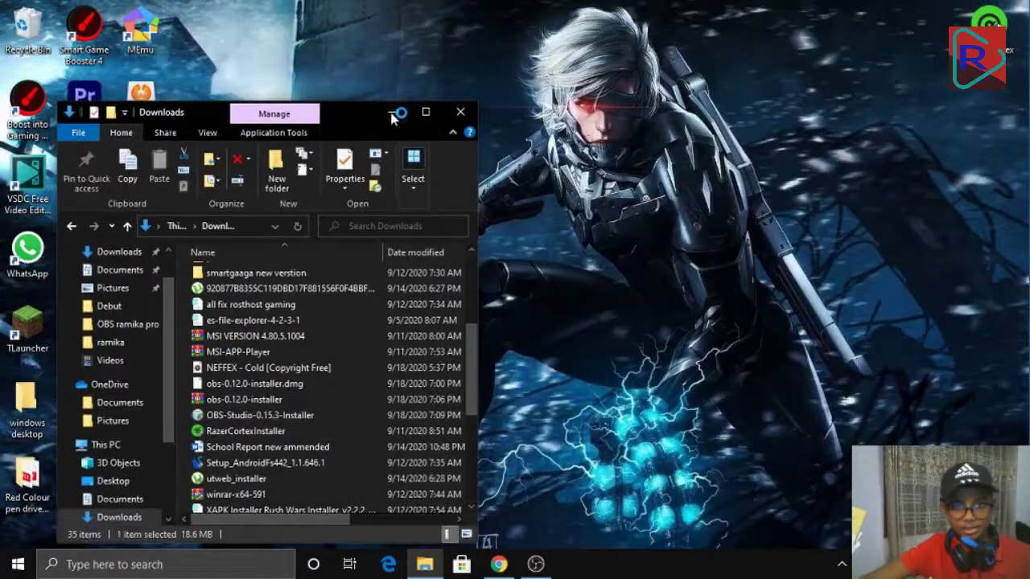
{"action": "left_click", "coordinate": [392, 113]}
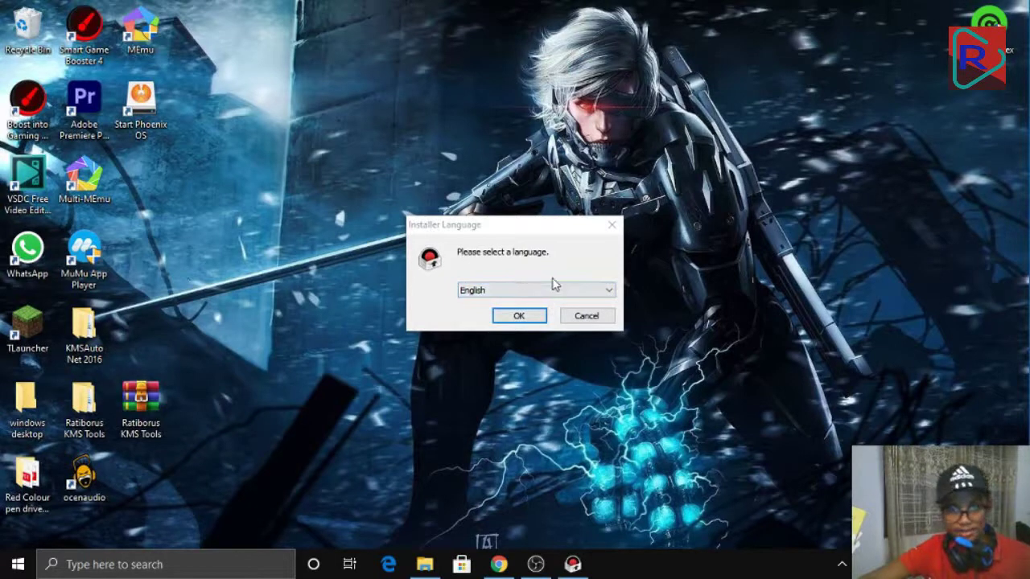
Look through the available installer languages and continue with English
{"action": "left_click", "coordinate": [554, 288]}
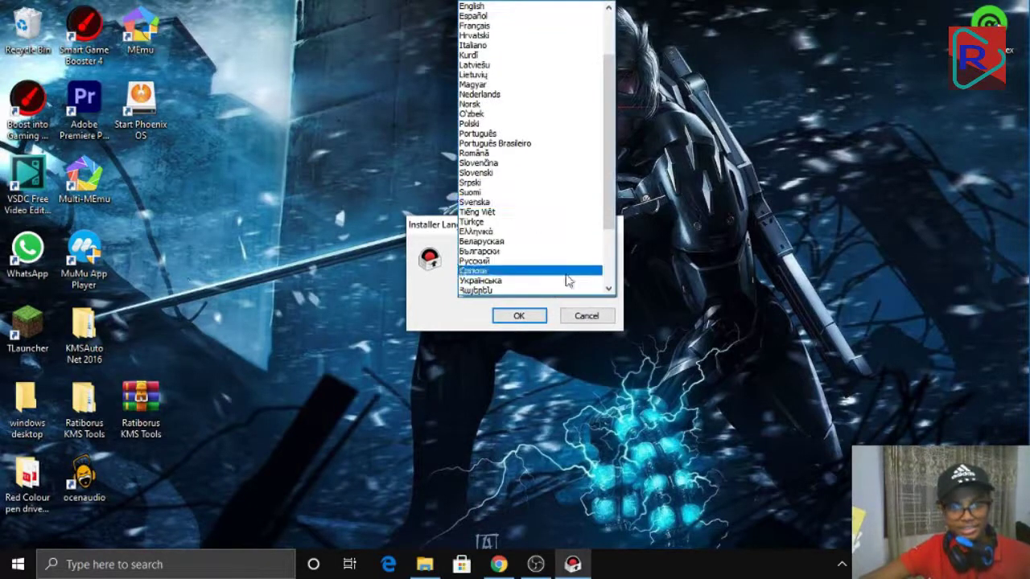
{"action": "scroll", "coordinate": [520, 214], "scroll_direction": "up", "scroll_amount": 3}
{"action": "scroll", "coordinate": [521, 213], "scroll_direction": "down", "scroll_amount": 1}
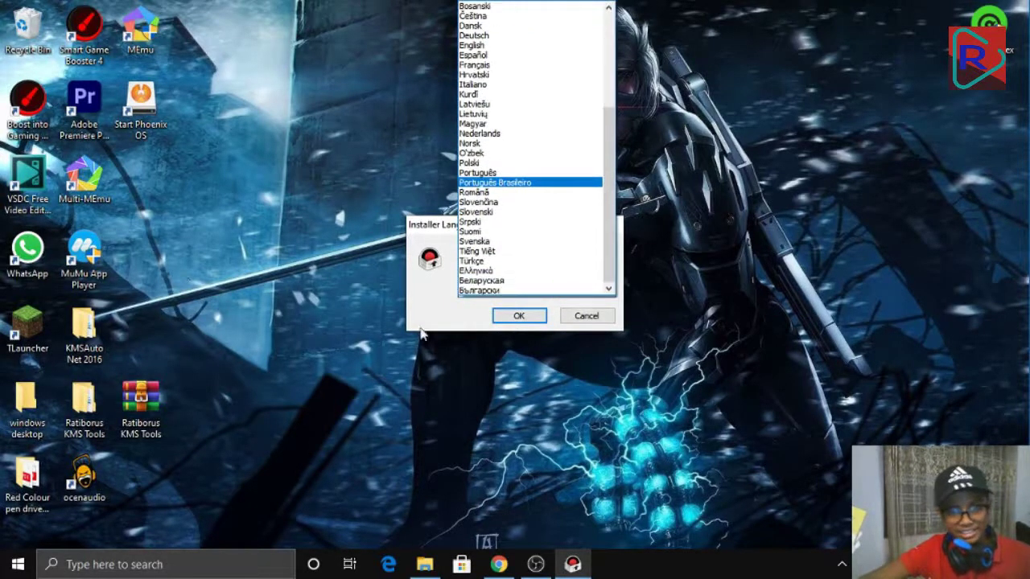
{"action": "scroll", "coordinate": [422, 334], "scroll_direction": "down", "scroll_amount": 5}
{"action": "left_click", "coordinate": [383, 284]}
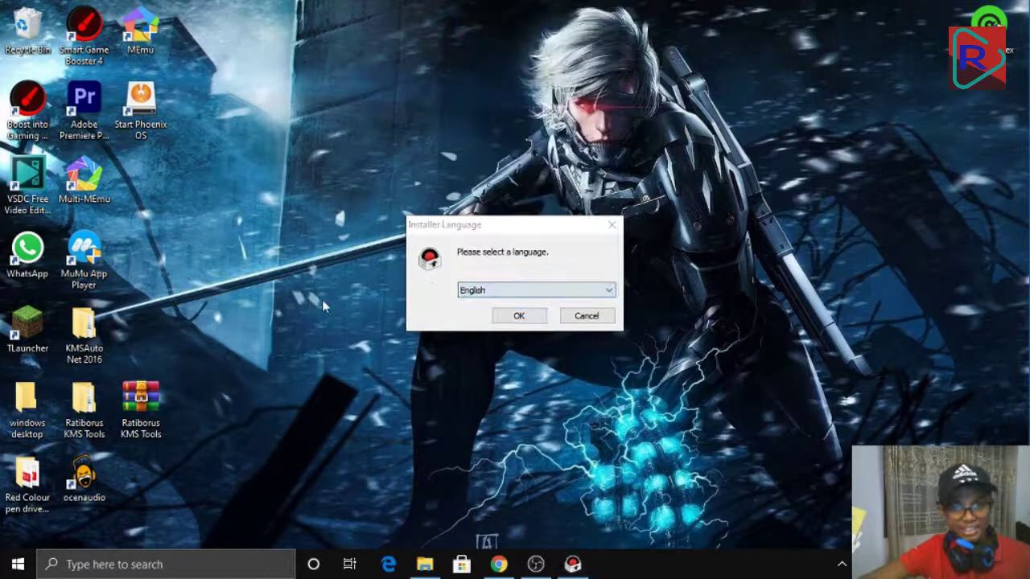
{"action": "left_click", "coordinate": [514, 316]}
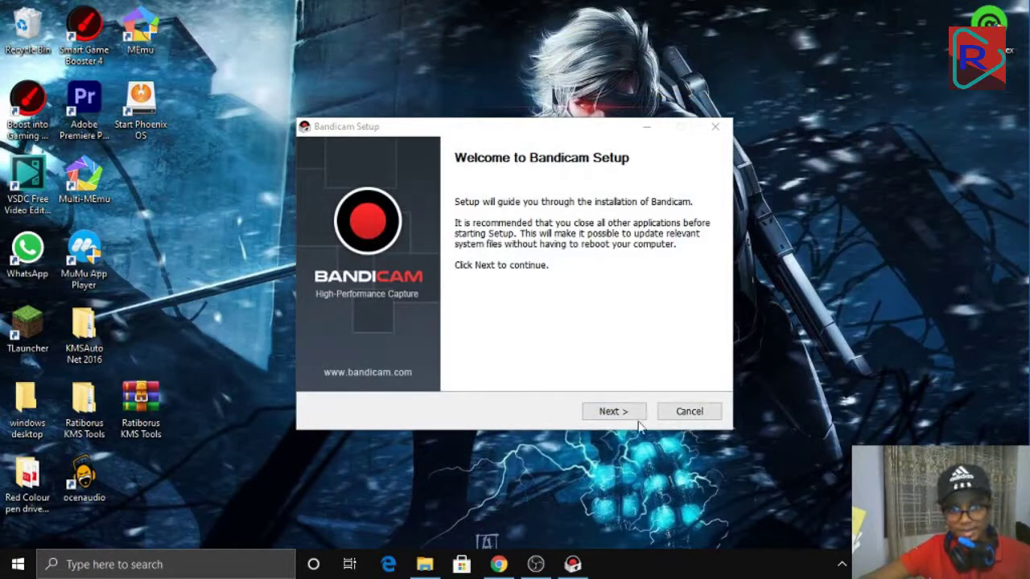
Proceed past the setup welcome page, review the license terms and accept the agreement
{"action": "left_click", "coordinate": [613, 411]}
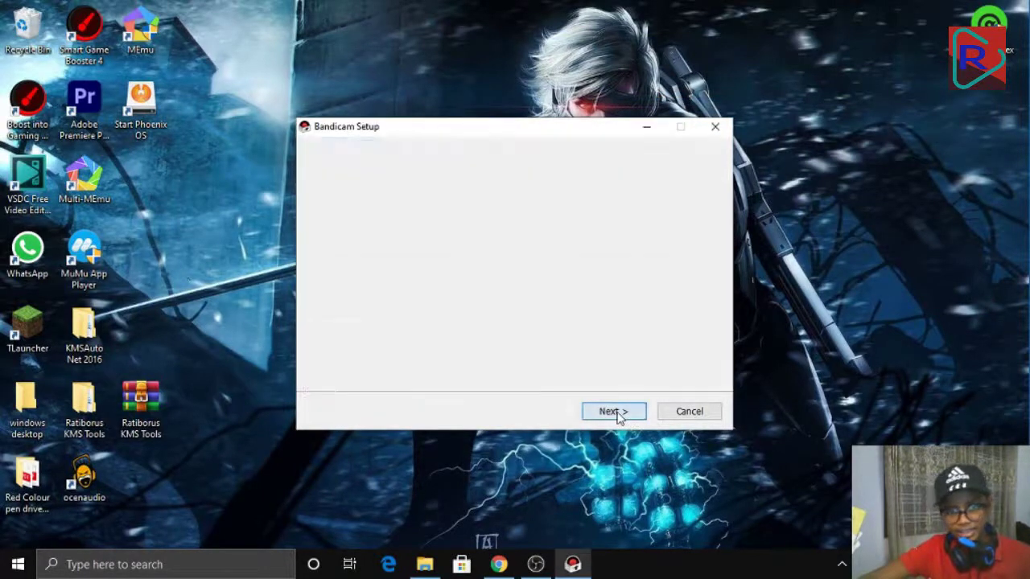
{"action": "scroll", "coordinate": [561, 330], "scroll_direction": "down", "scroll_amount": 3}
{"action": "scroll", "coordinate": [561, 330], "scroll_direction": "down", "scroll_amount": 15}
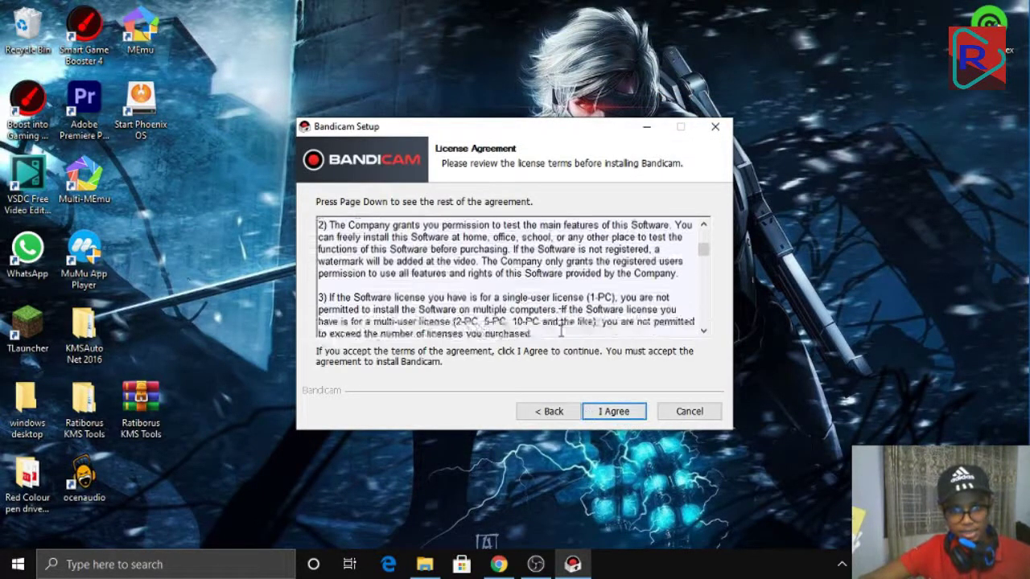
{"action": "left_click", "coordinate": [613, 411]}
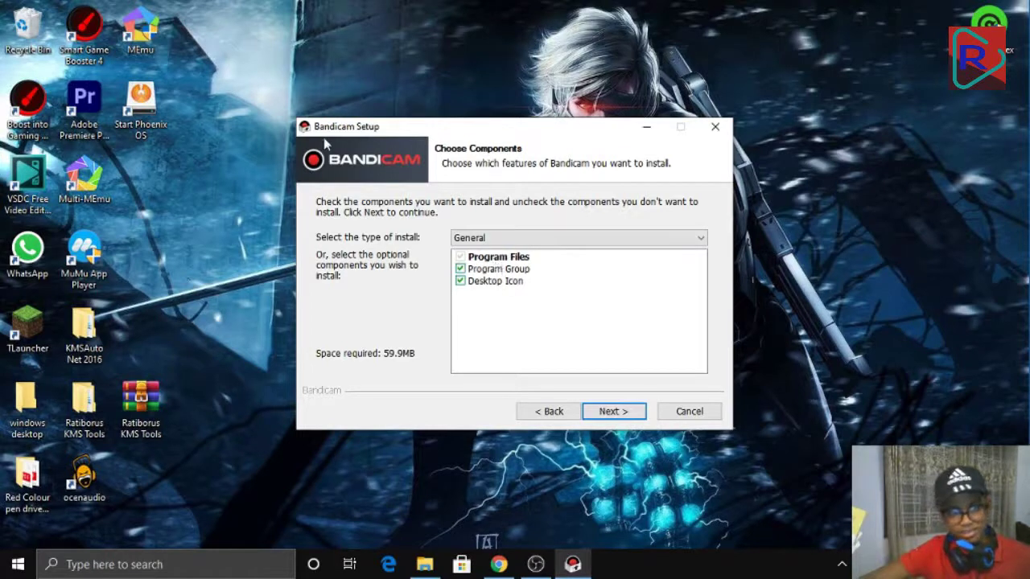
Toggle the Desktop Icon component and accept the component selection for the Bandicam installation
{"action": "left_click", "coordinate": [223, 169]}
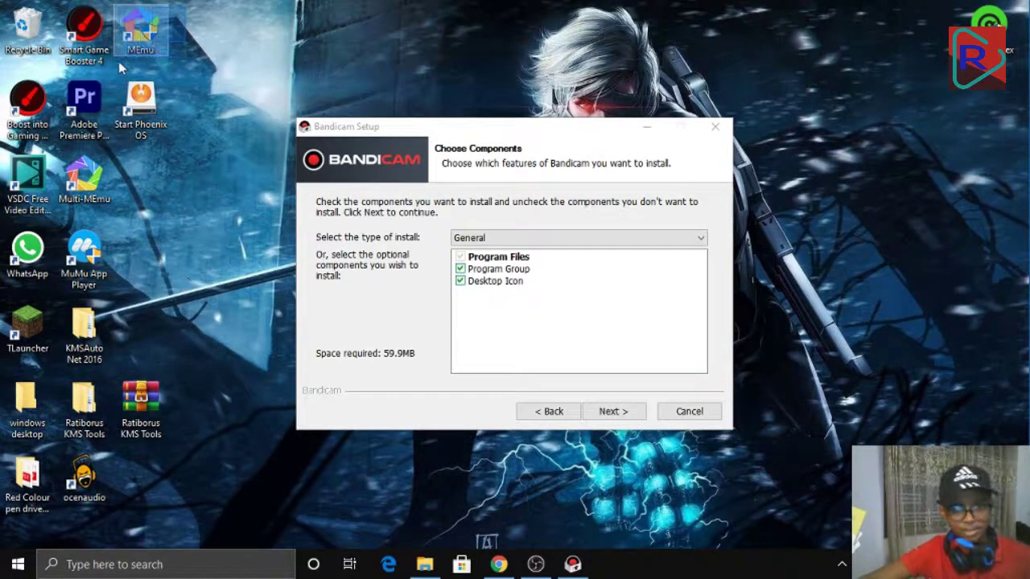
{"action": "left_click_drag", "start_coordinate": [291, 19], "coordinate": [116, 54]}
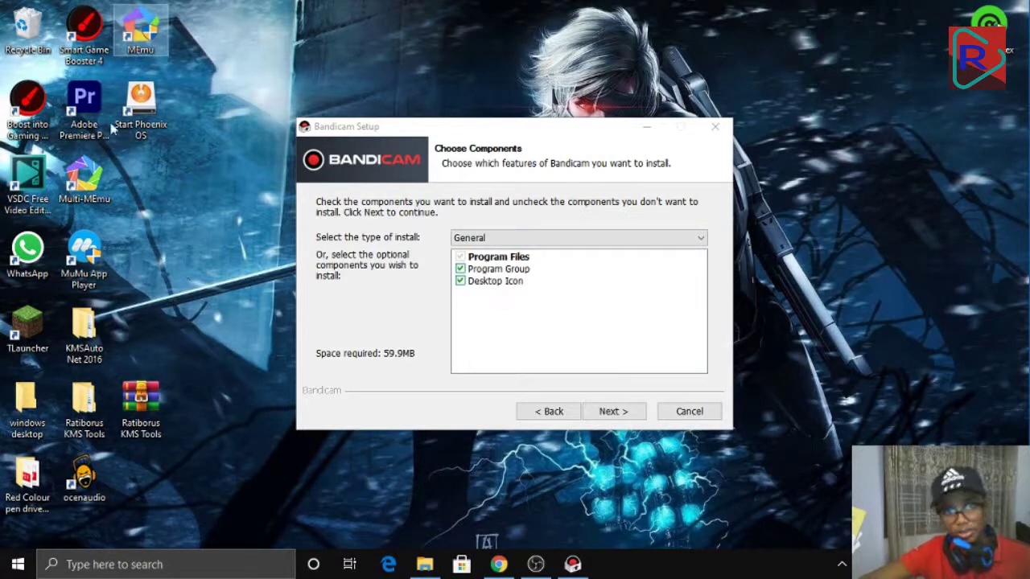
{"action": "left_click", "coordinate": [479, 282]}
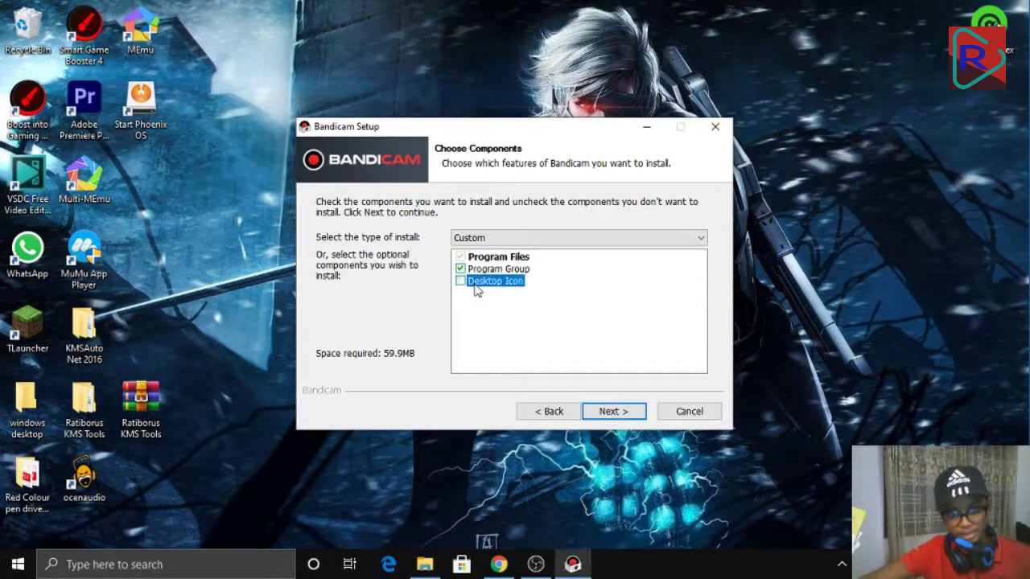
{"action": "left_click", "coordinate": [607, 414]}
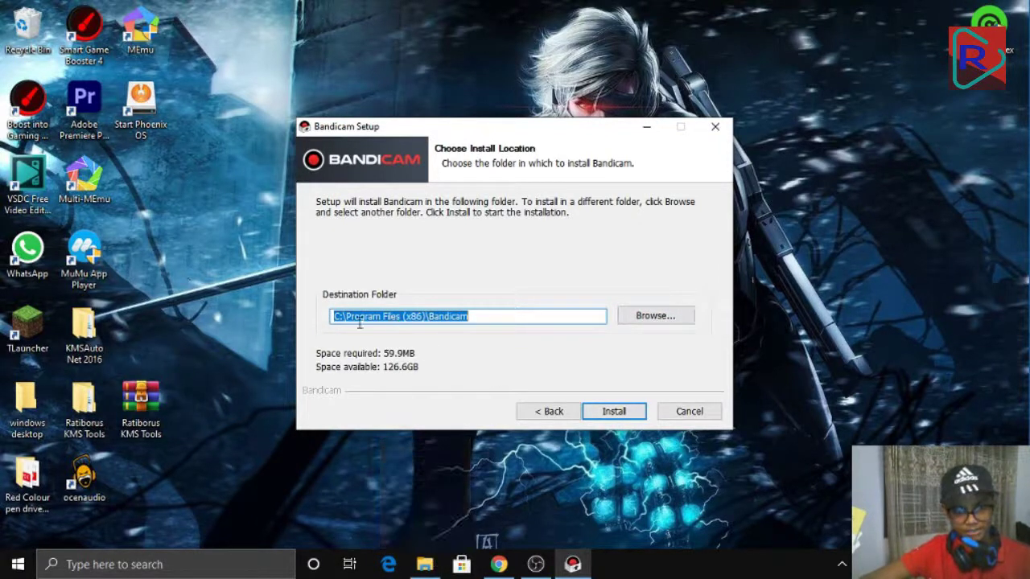
Install Bandicam in the destination folder C:\Program Files (x86)\Bandicam
{"action": "left_click_drag", "start_coordinate": [495, 312], "coordinate": [457, 316]}
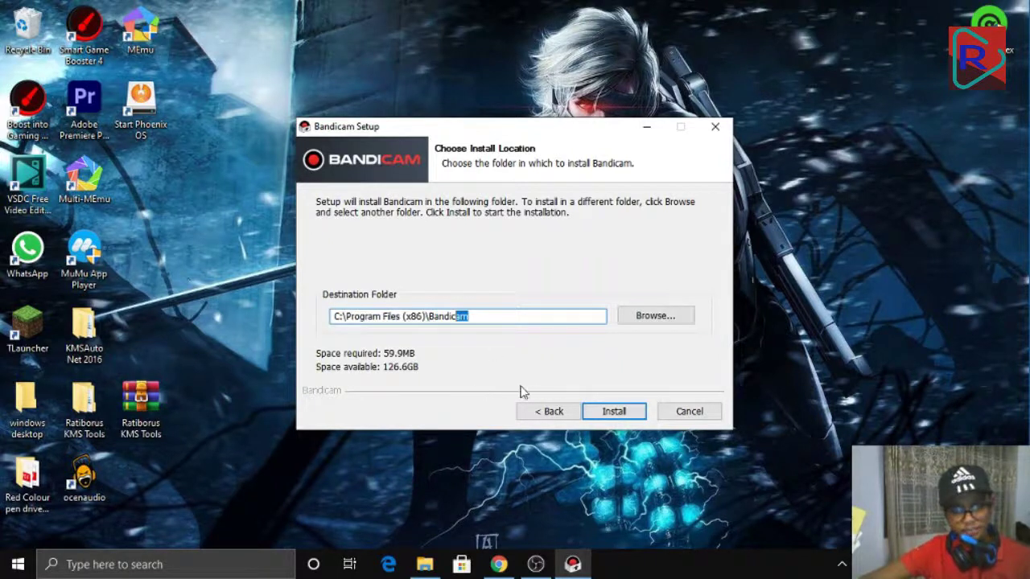
{"action": "left_click", "coordinate": [616, 413]}
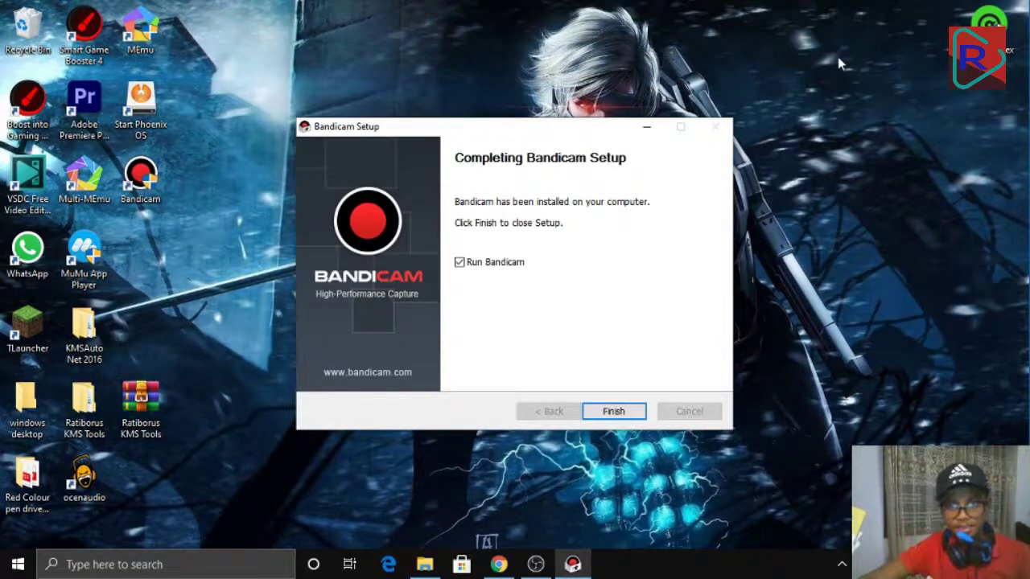
{"action": "left_click_drag", "start_coordinate": [838, 55], "coordinate": [404, 498]}
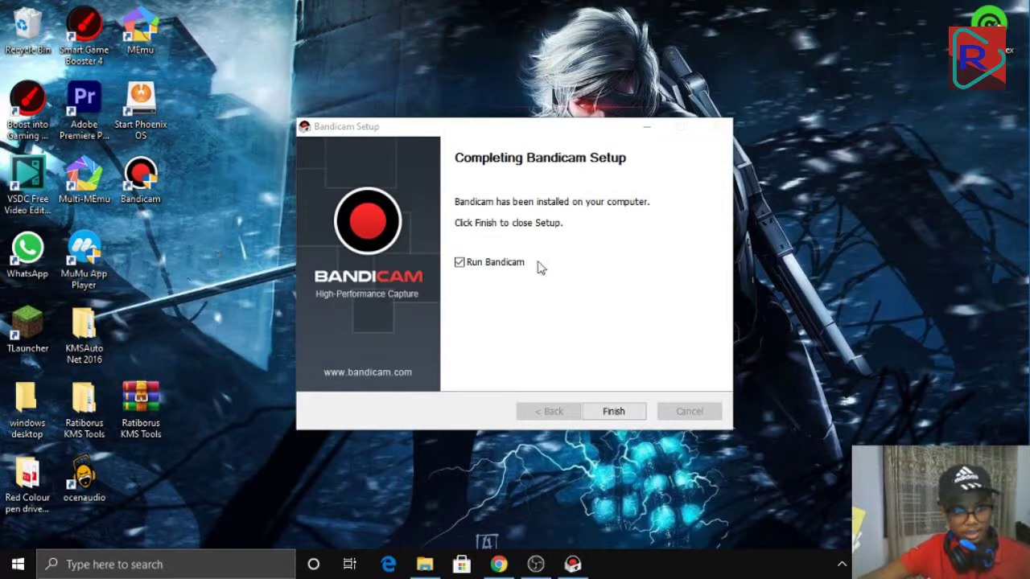
Finish the setup with Run Bandicam enabled and close the browser page it opens
{"action": "left_click", "coordinate": [607, 410]}
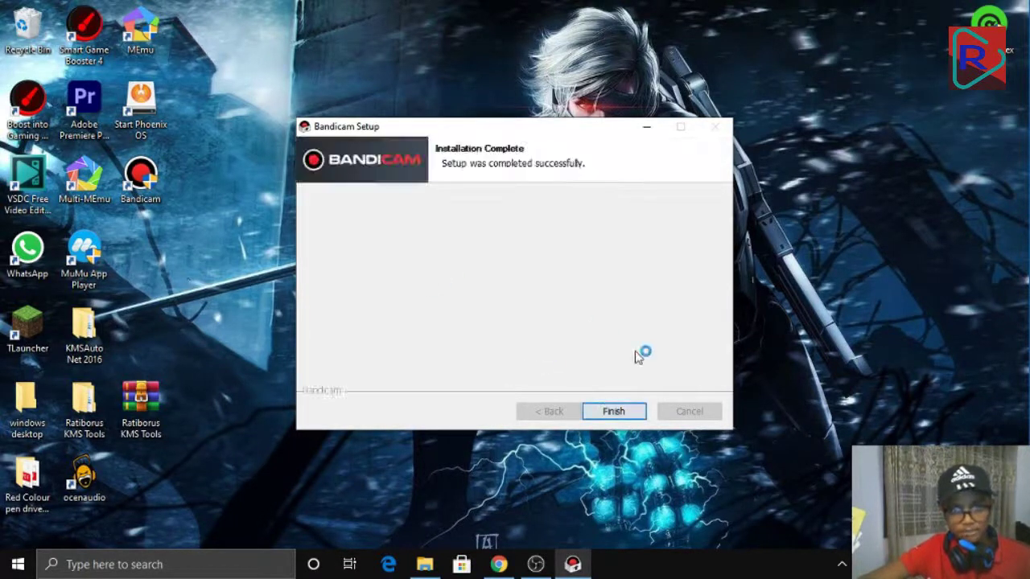
{"action": "left_click", "coordinate": [613, 412]}
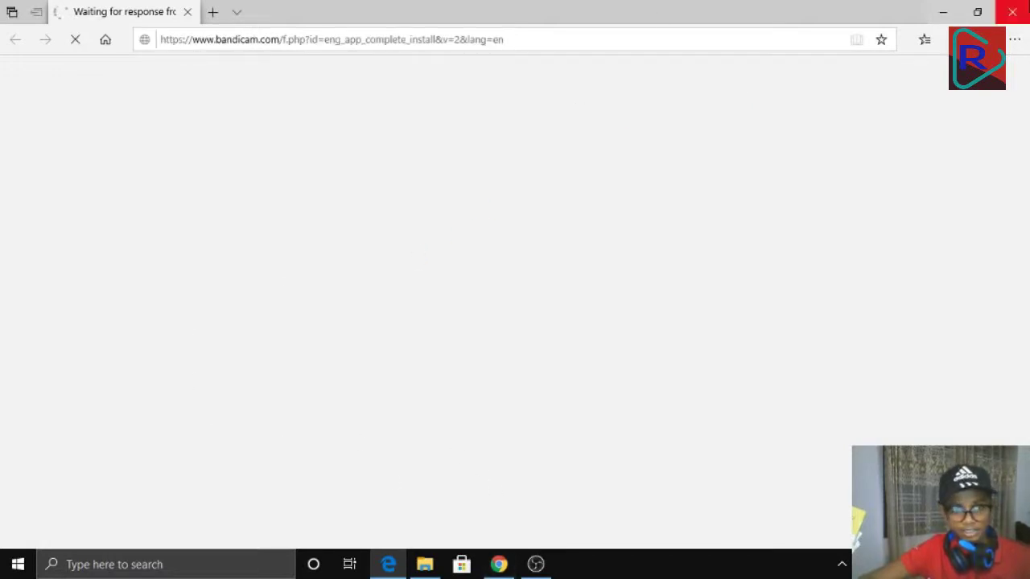
{"action": "left_click", "coordinate": [1012, 11]}
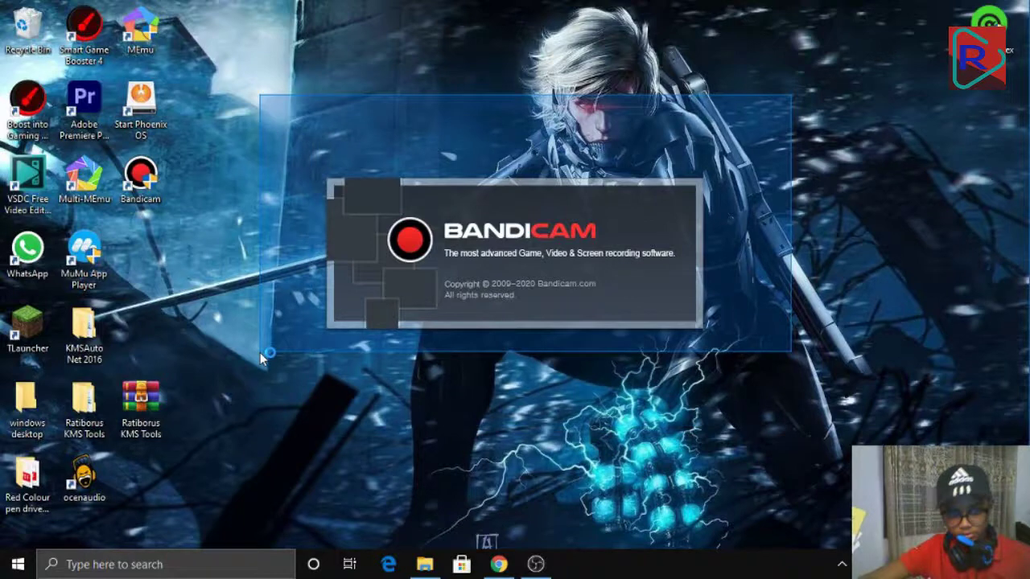
{"action": "left_click_drag", "start_coordinate": [260, 352], "coordinate": [271, 374]}
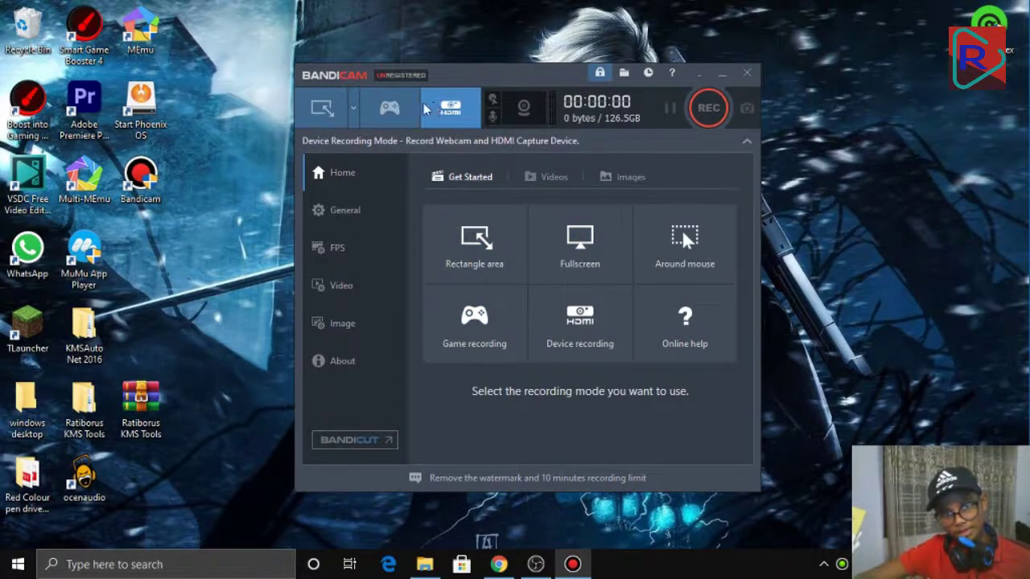
Switch Bandicam to Screen Recording Mode and choose the Rectangle area recording option
{"action": "left_click", "coordinate": [324, 112]}
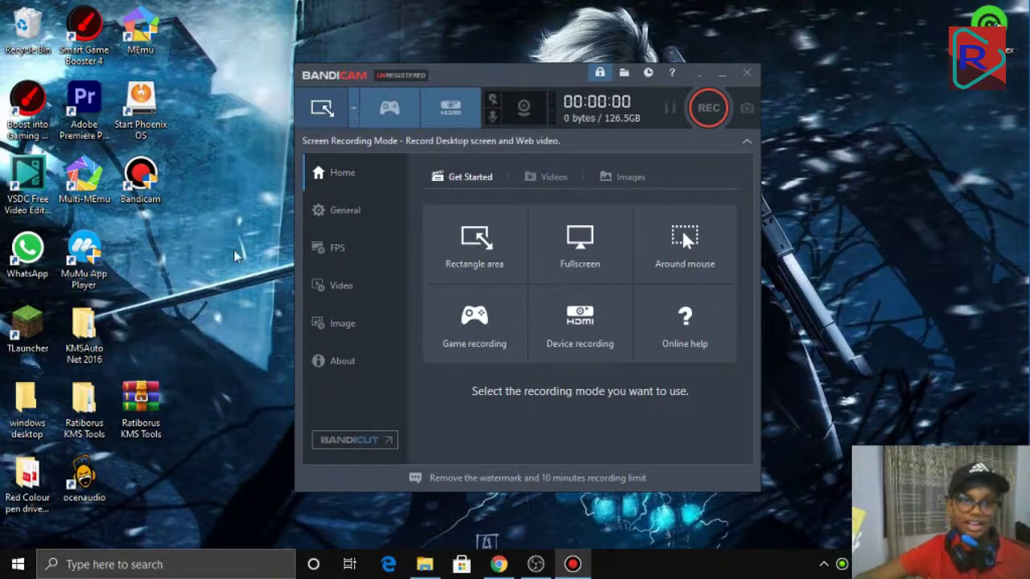
{"action": "left_click", "coordinate": [459, 221]}
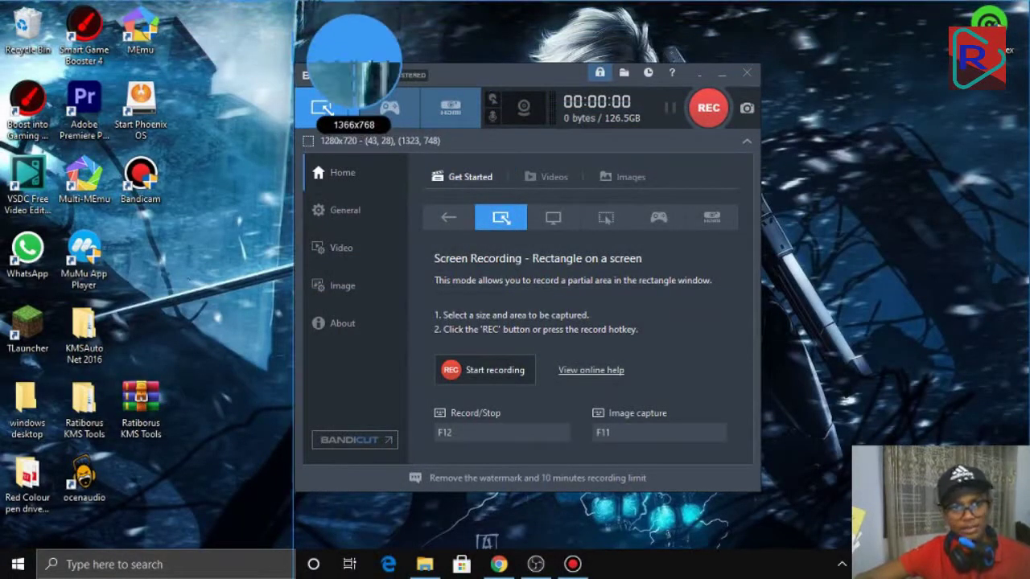
Set the rectangle recording area to the full 1366x768 screen and switch to Game Recording Mode
{"action": "left_click", "coordinate": [353, 58]}
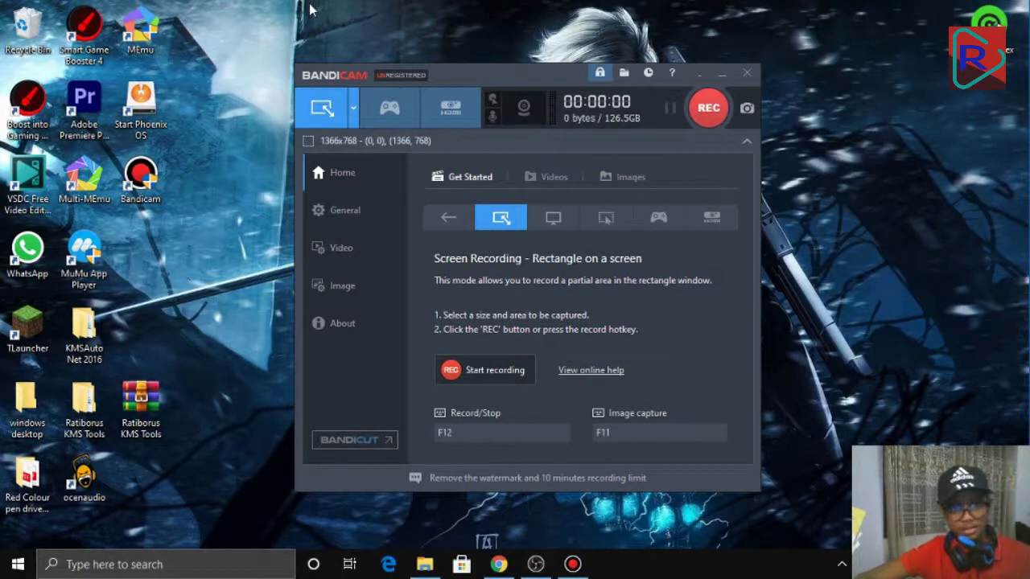
{"action": "left_click", "coordinate": [394, 119]}
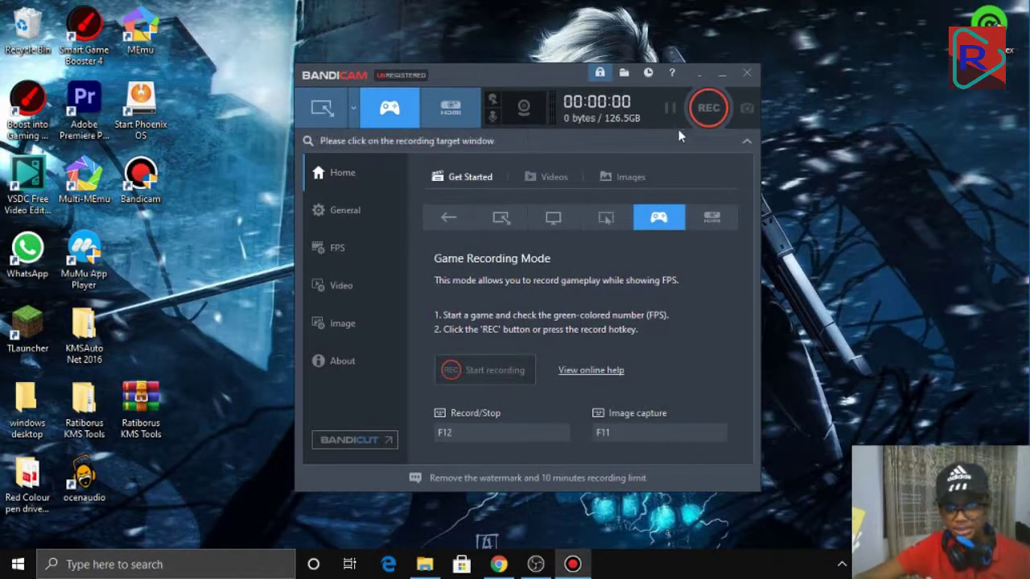
{"action": "left_click_drag", "start_coordinate": [566, 75], "coordinate": [394, 47]}
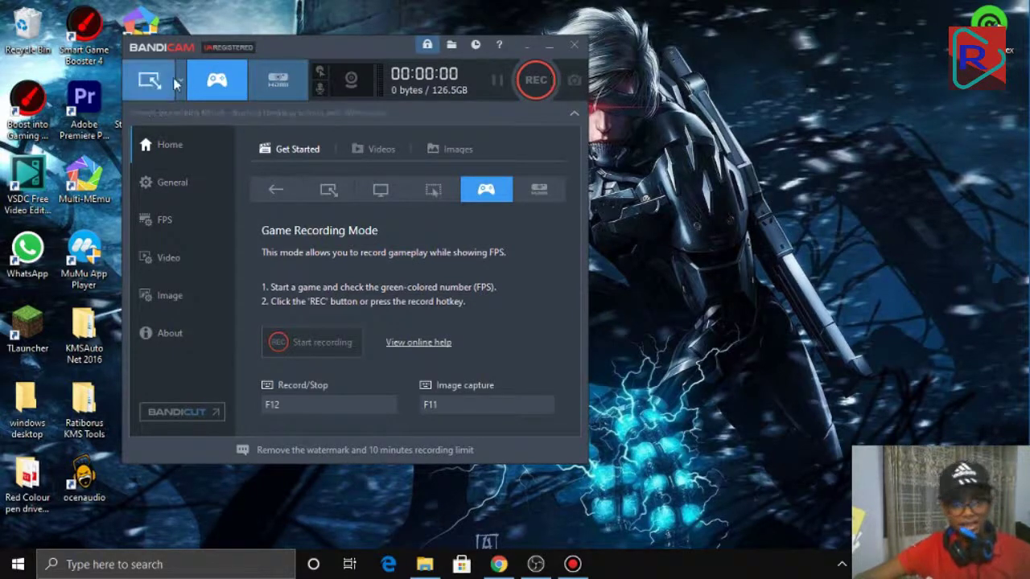
{"action": "left_click_drag", "start_coordinate": [277, 51], "coordinate": [231, 65]}
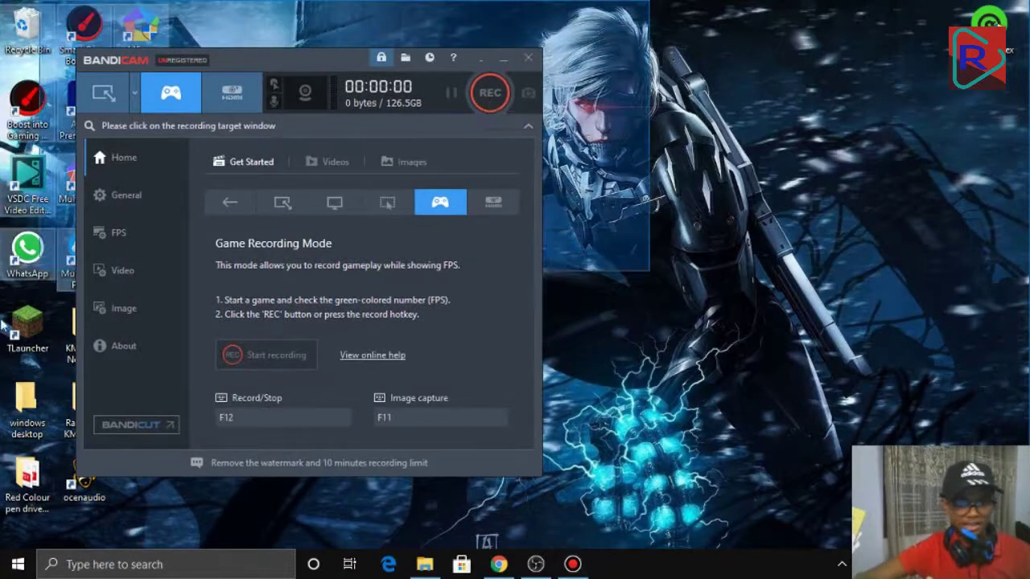
{"action": "left_click", "coordinate": [428, 567]}
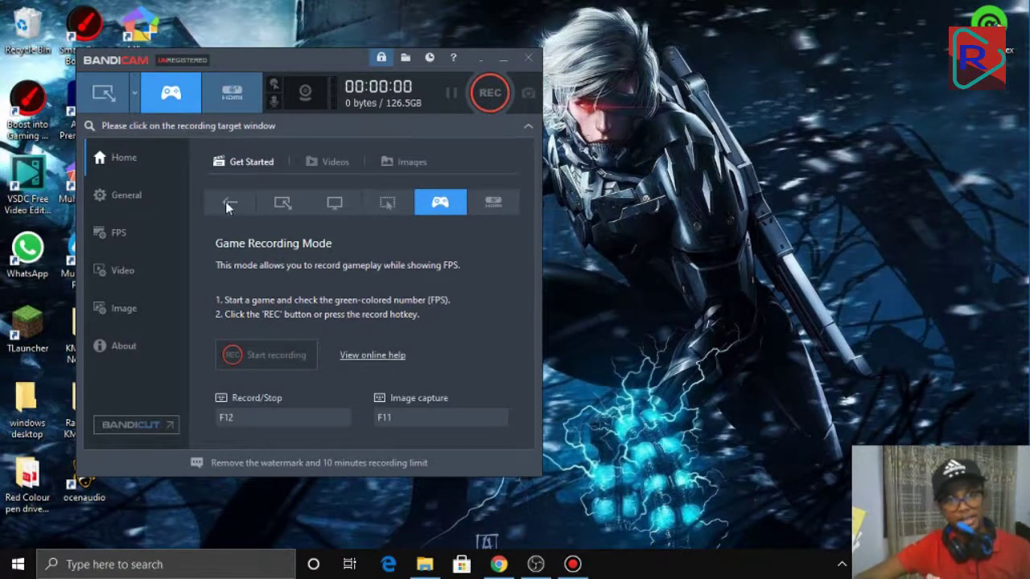
Open Device Recording Mode and dismiss its device selection and preview windows without choosing a device
{"action": "left_click", "coordinate": [103, 92]}
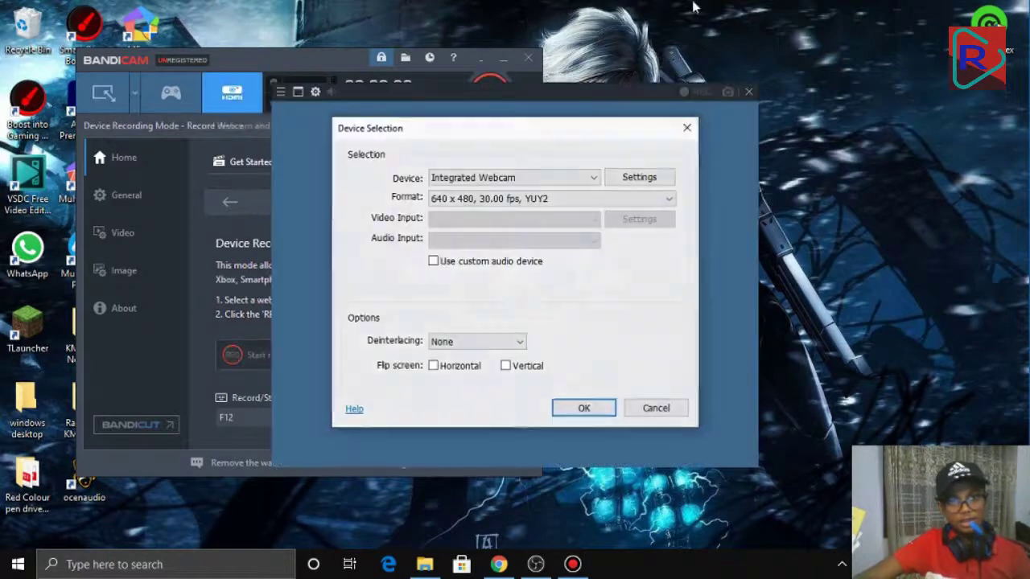
{"action": "left_click", "coordinate": [686, 131]}
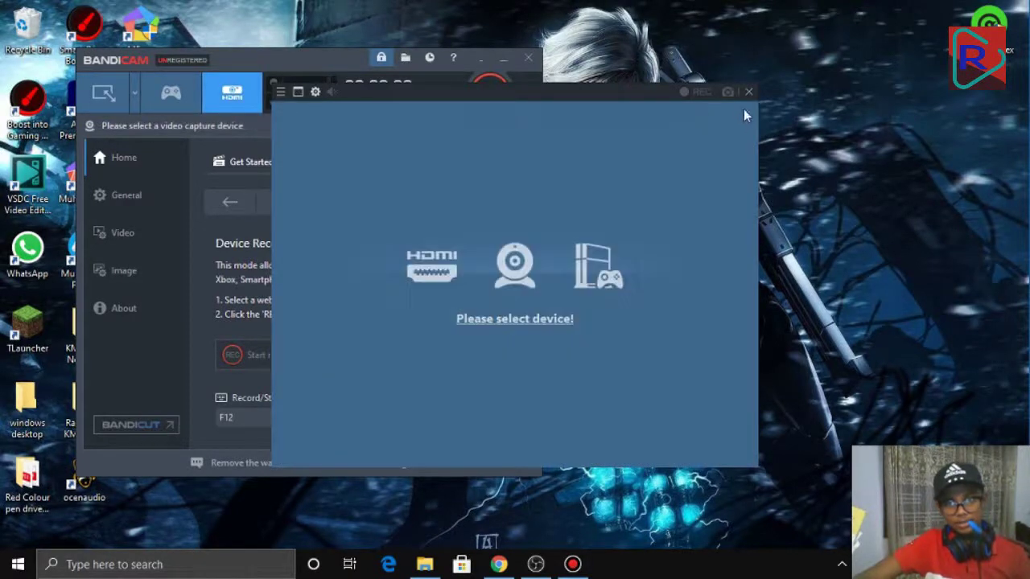
{"action": "left_click", "coordinate": [748, 92]}
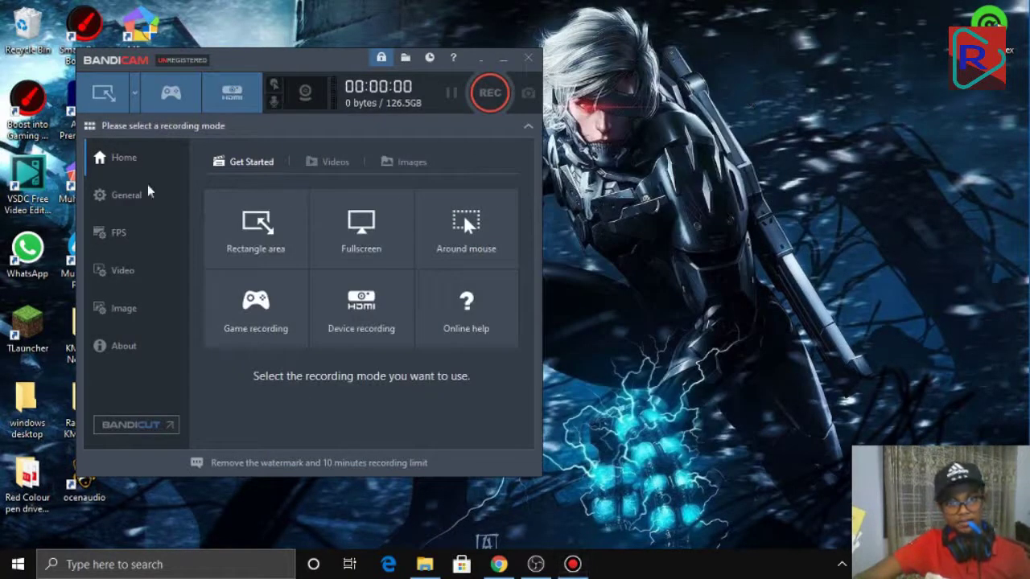
Choose Game Recording Mode briefly and return to Screen Recording Mode with a rectangle on the screen
{"action": "left_click", "coordinate": [168, 95]}
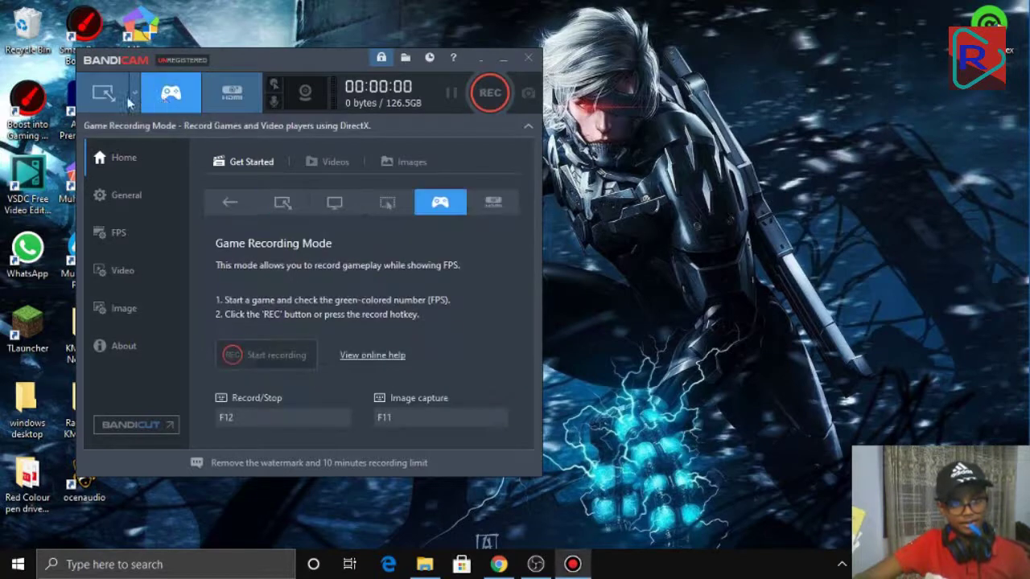
{"action": "left_click", "coordinate": [119, 96]}
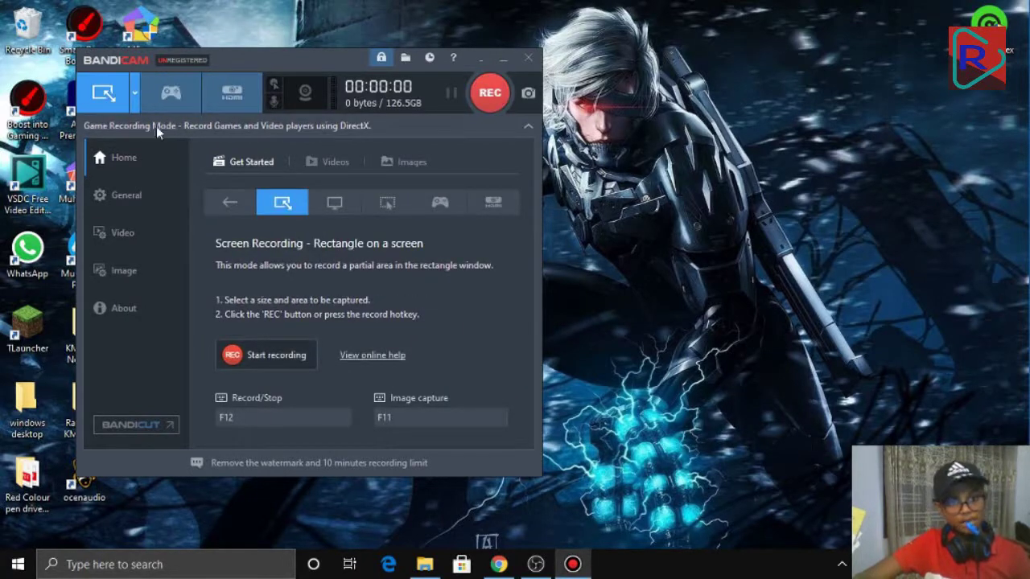
{"action": "left_click_drag", "start_coordinate": [328, 69], "coordinate": [413, 68]}
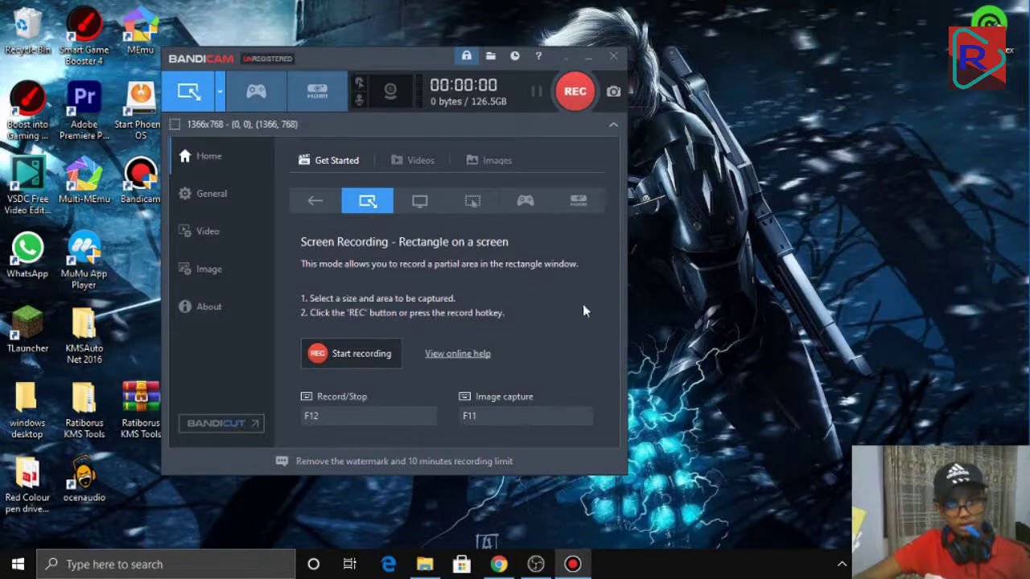
Collapse the lower part of the Bandicam window to its compact view and expand it again
{"action": "left_click", "coordinate": [613, 126]}
{"action": "left_click", "coordinate": [614, 127]}
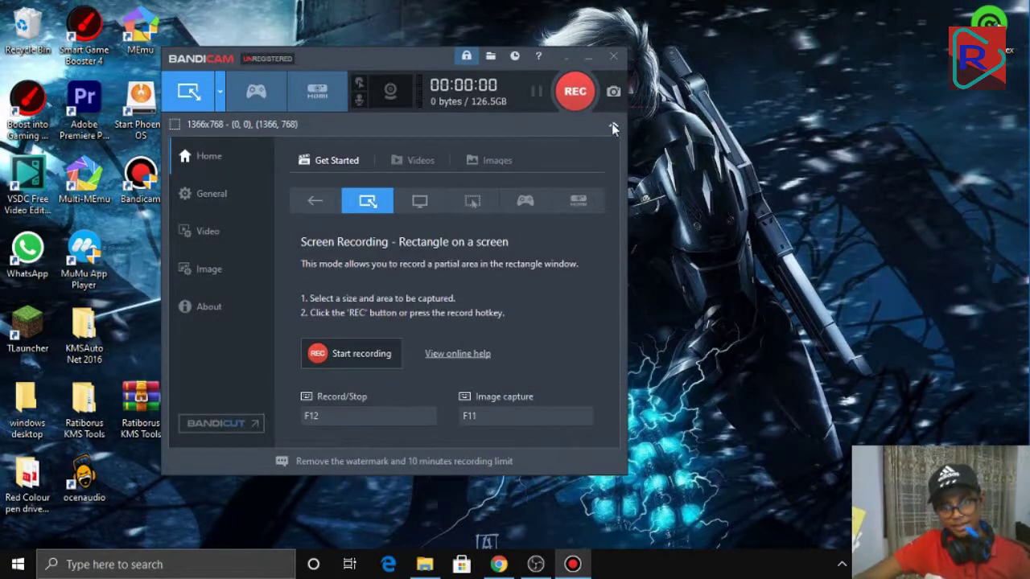
{"action": "left_click", "coordinate": [613, 127]}
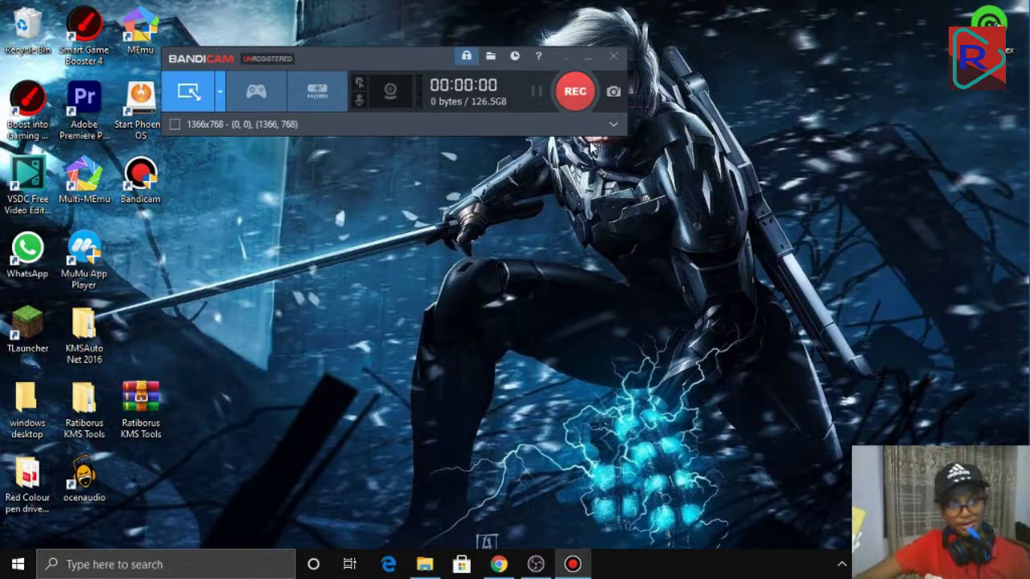
{"action": "left_click", "coordinate": [613, 125]}
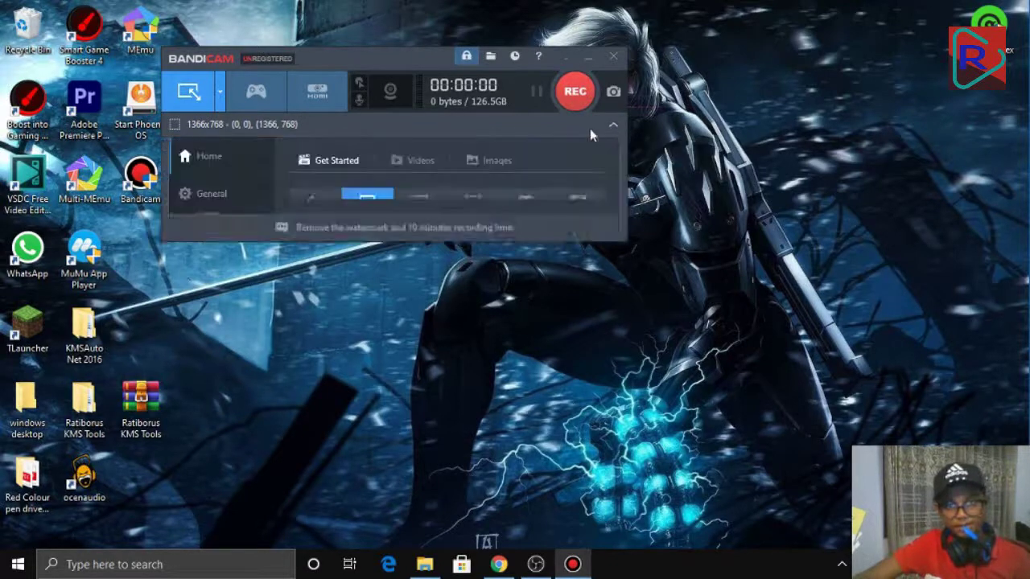
{"action": "left_click_drag", "start_coordinate": [373, 63], "coordinate": [342, 65]}
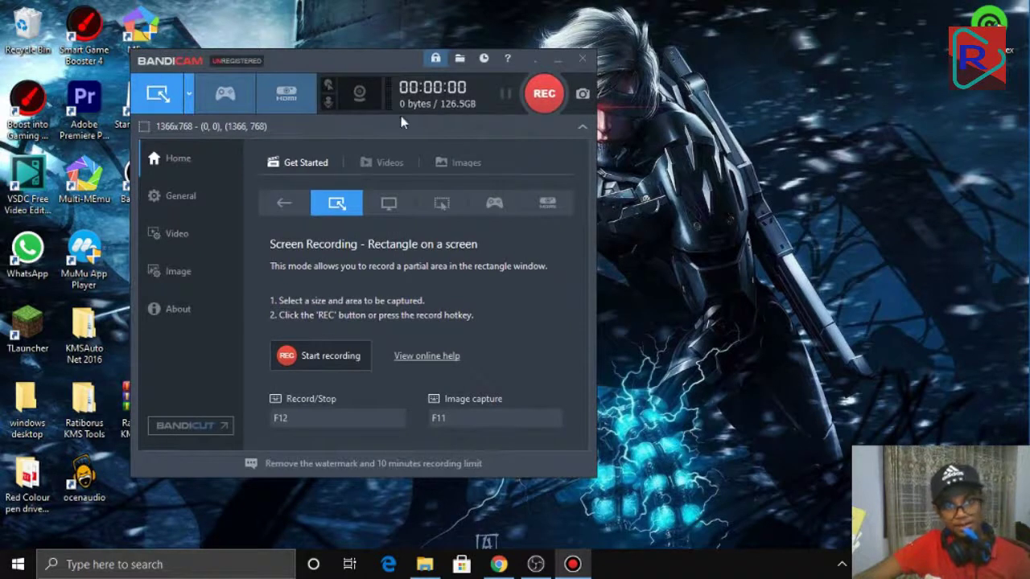
In the recording sound settings, set the primary device to Speakers / Headphones (Realtek High Definition Audio) and the secondary to (Default Sound Device)
{"action": "left_click", "coordinate": [328, 103]}
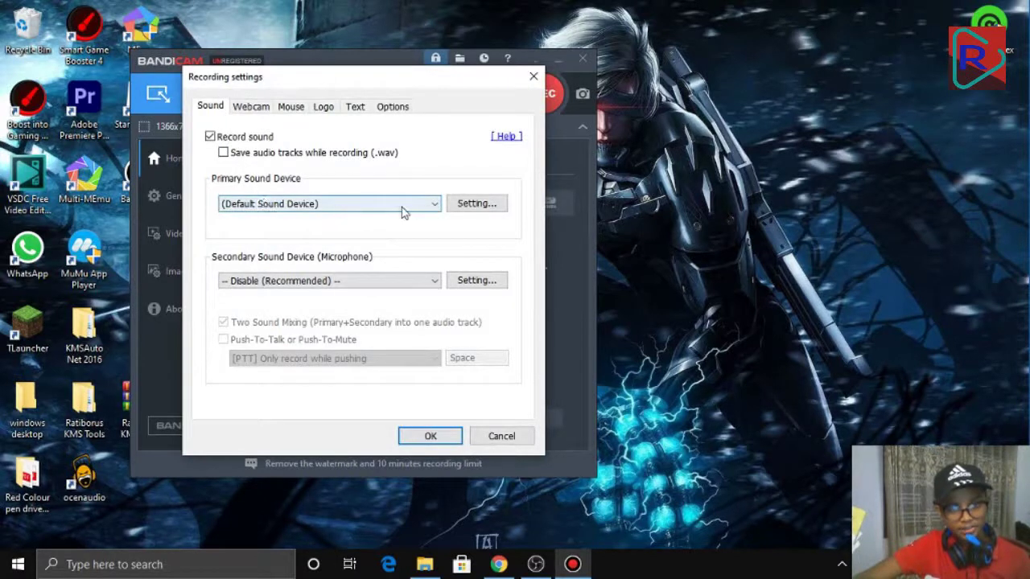
{"action": "left_click", "coordinate": [426, 207]}
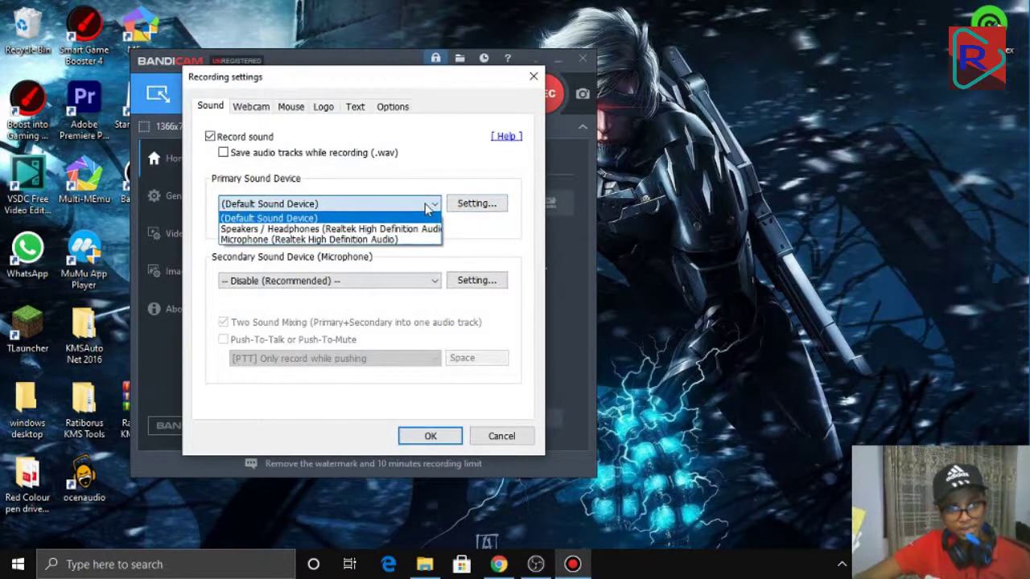
{"action": "left_click", "coordinate": [313, 203]}
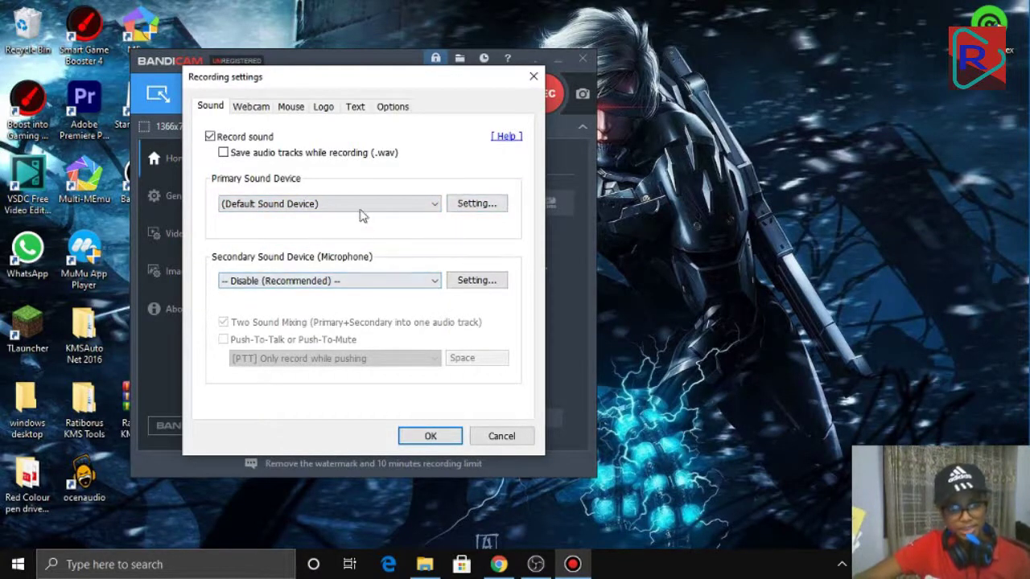
{"action": "left_click", "coordinate": [328, 204]}
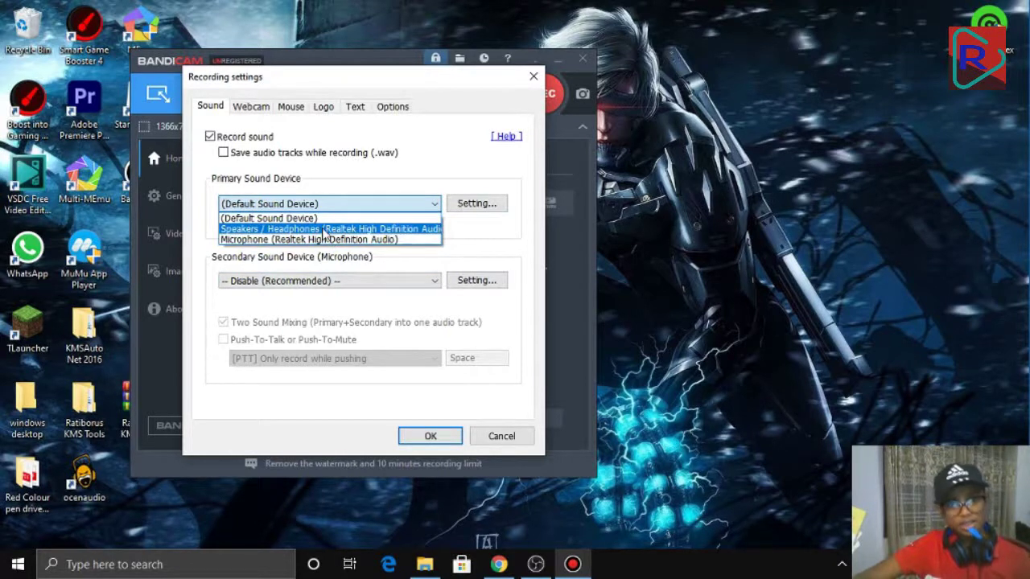
{"action": "left_click", "coordinate": [324, 232]}
{"action": "left_click", "coordinate": [320, 281]}
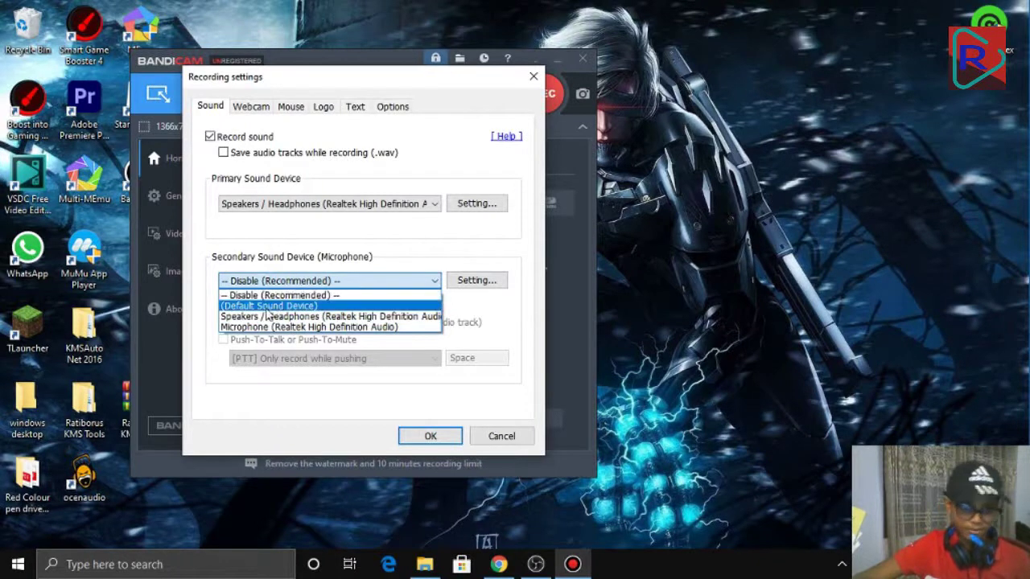
{"action": "left_click", "coordinate": [276, 306]}
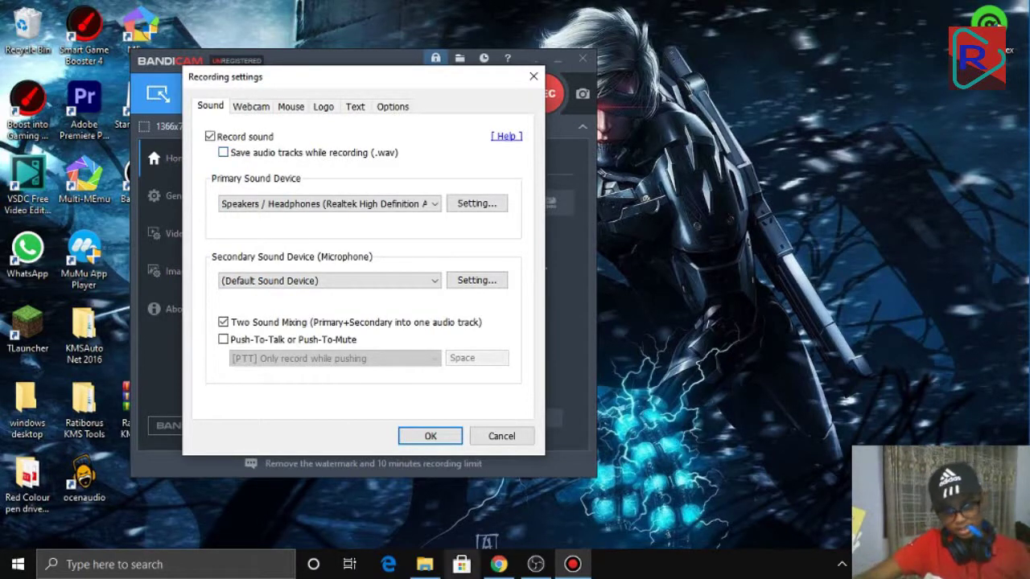
Switch to File Explorer, look through the Debut folder inside Videos, and close the window
{"action": "left_click", "coordinate": [424, 564]}
{"action": "scroll", "coordinate": [128, 308], "scroll_direction": "up", "scroll_amount": 1}
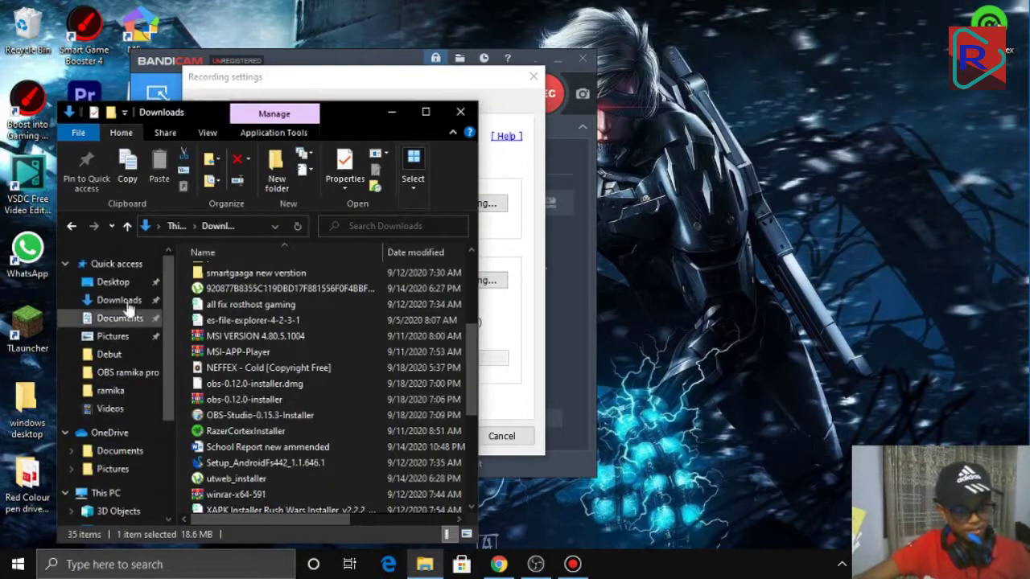
{"action": "left_click", "coordinate": [121, 409]}
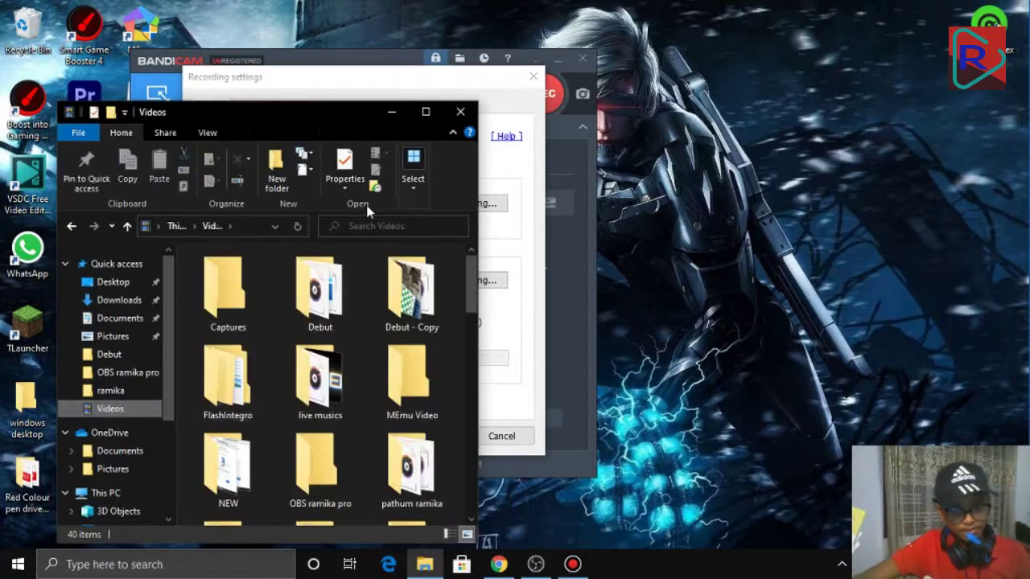
{"action": "left_click", "coordinate": [424, 111]}
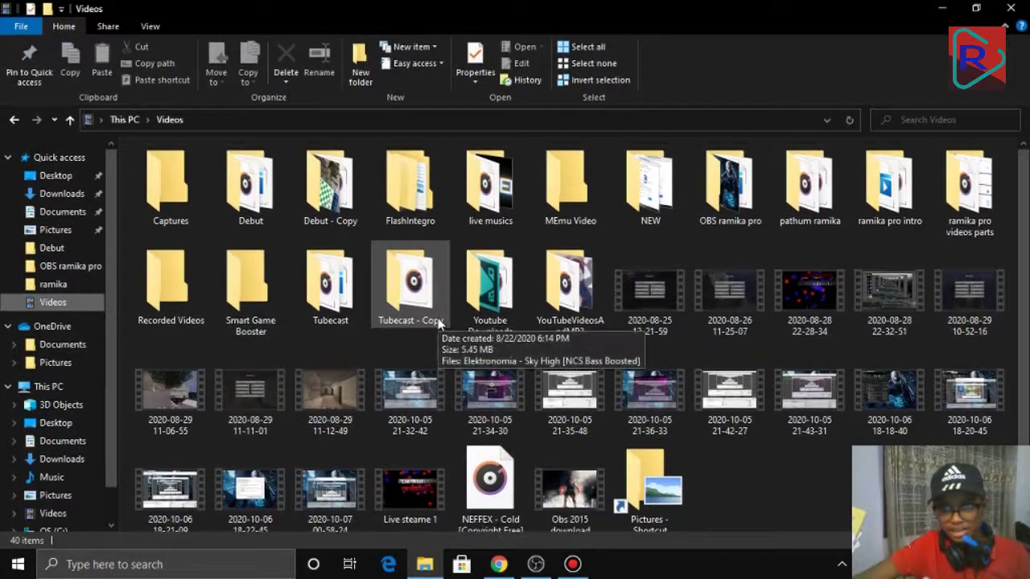
{"action": "double_click", "coordinate": [262, 211]}
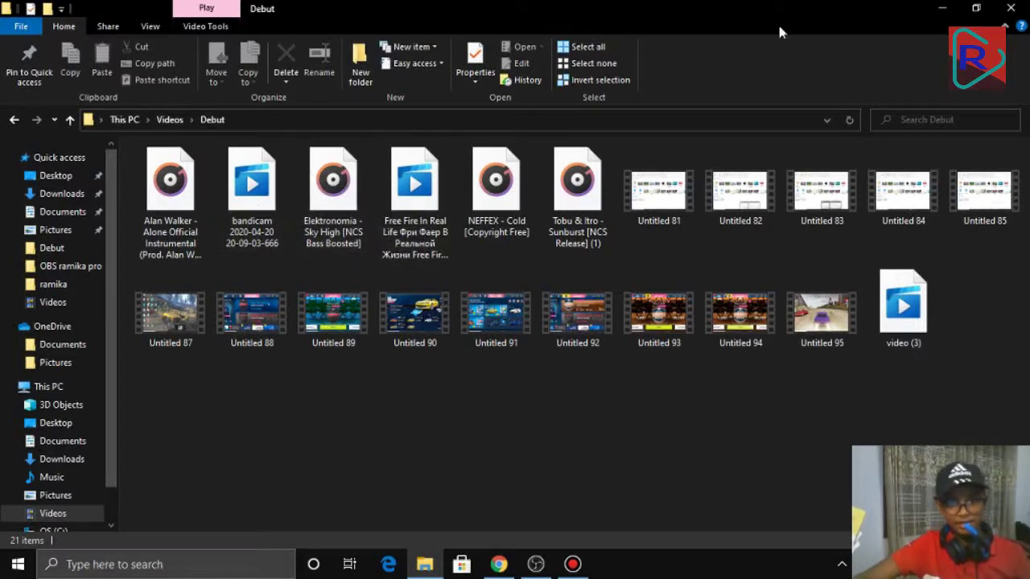
{"action": "left_click", "coordinate": [992, 7]}
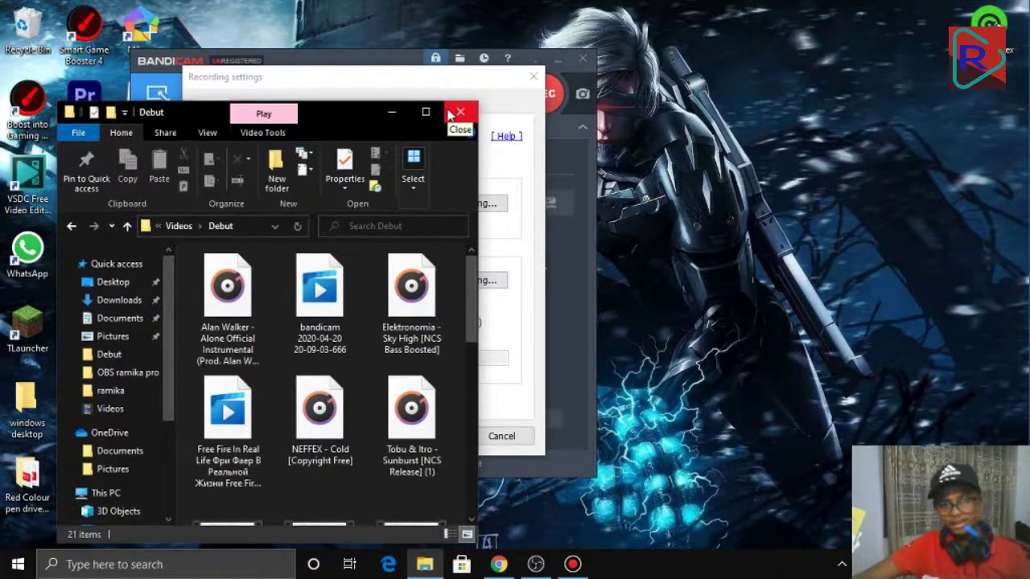
{"action": "left_click", "coordinate": [449, 115]}
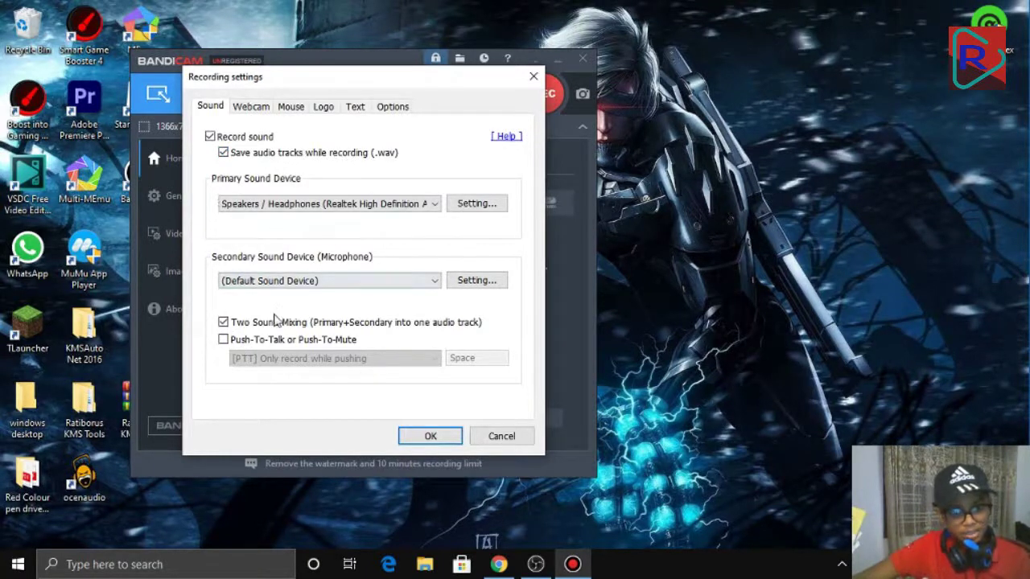
Enable the webcam overlay in the output video and open its advanced preview settings
{"action": "left_click", "coordinate": [270, 109]}
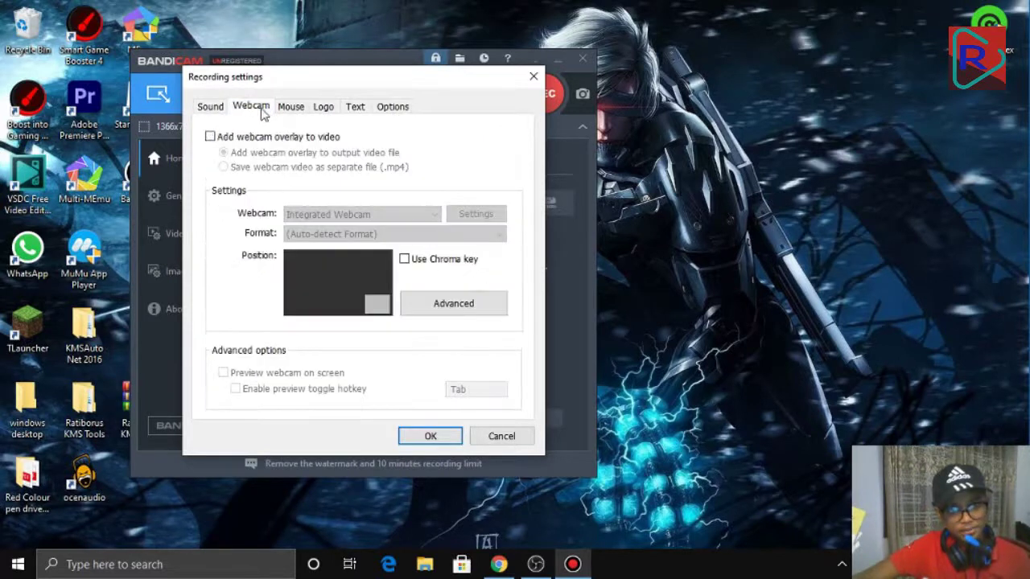
{"action": "left_click", "coordinate": [210, 137]}
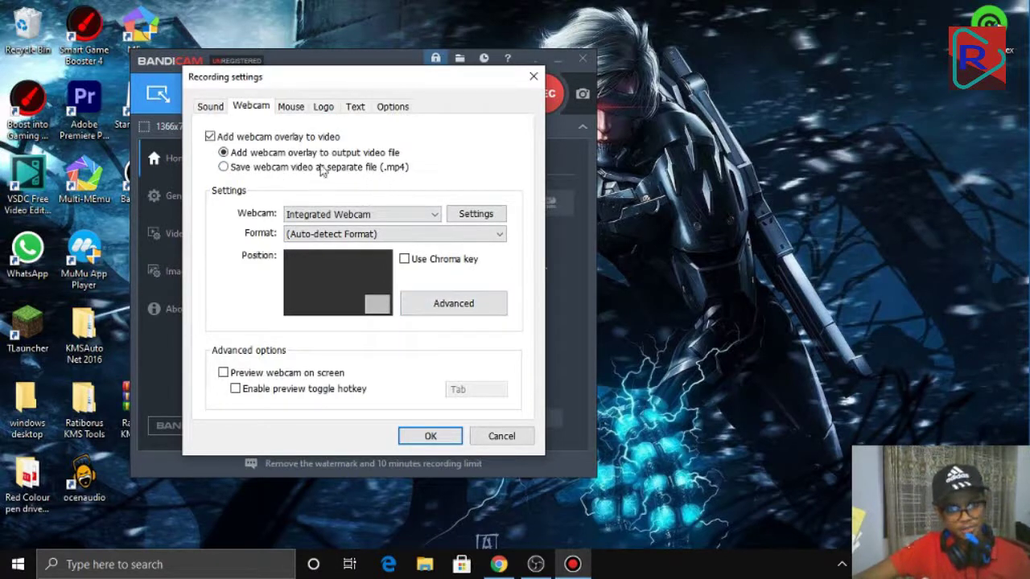
{"action": "left_click", "coordinate": [460, 306]}
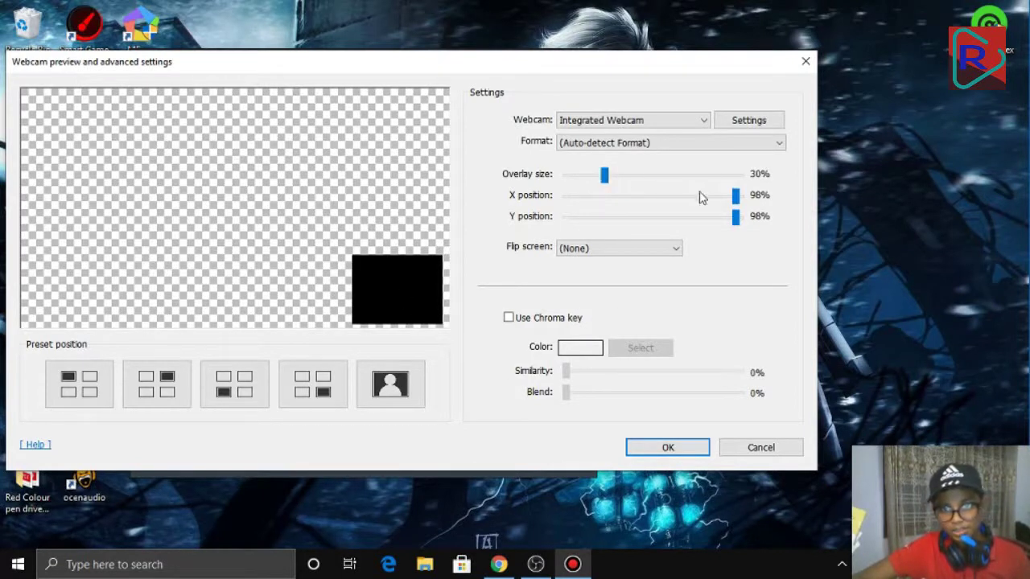
Set the webcam overlay size to 24%, its X position to 100% and its Y position to 97%
{"action": "left_click_drag", "start_coordinate": [734, 201], "coordinate": [574, 207]}
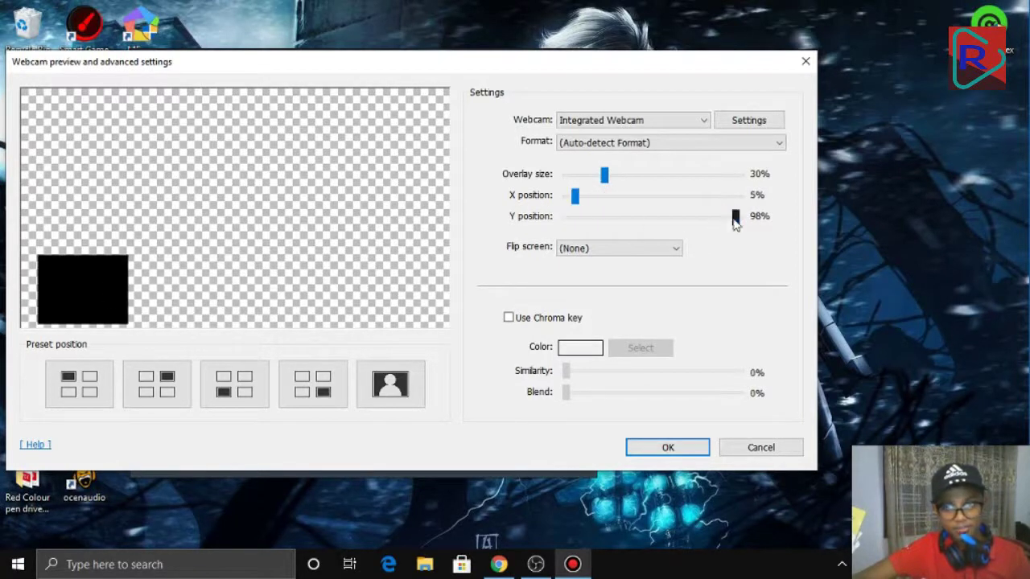
{"action": "left_click_drag", "start_coordinate": [735, 217], "coordinate": [594, 218]}
{"action": "left_click", "coordinate": [590, 197]}
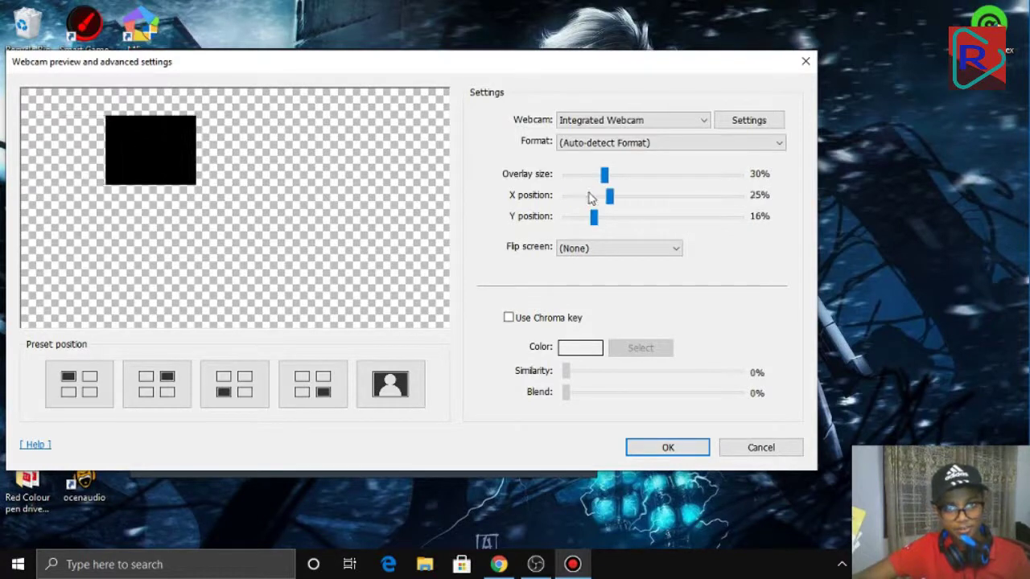
{"action": "left_click", "coordinate": [618, 199]}
{"action": "left_click_drag", "start_coordinate": [605, 174], "coordinate": [739, 196]}
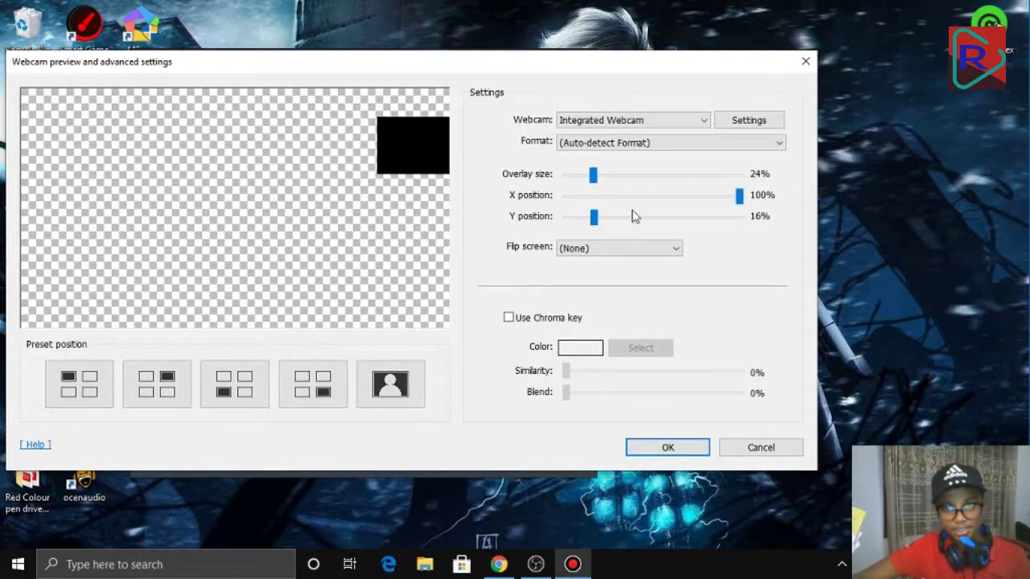
{"action": "left_click_drag", "start_coordinate": [593, 215], "coordinate": [731, 210]}
{"action": "left_click", "coordinate": [734, 199]}
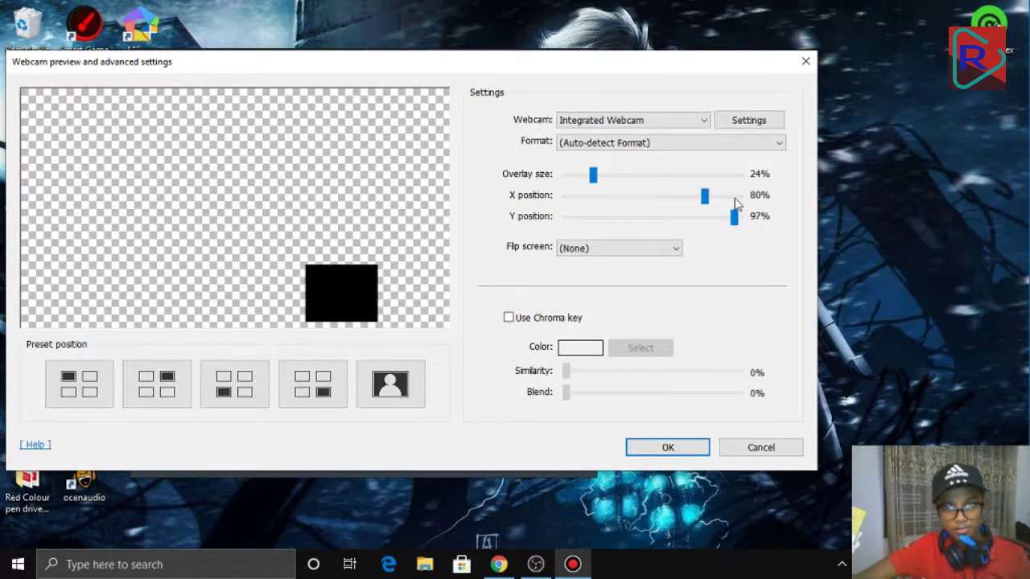
{"action": "left_click", "coordinate": [742, 201]}
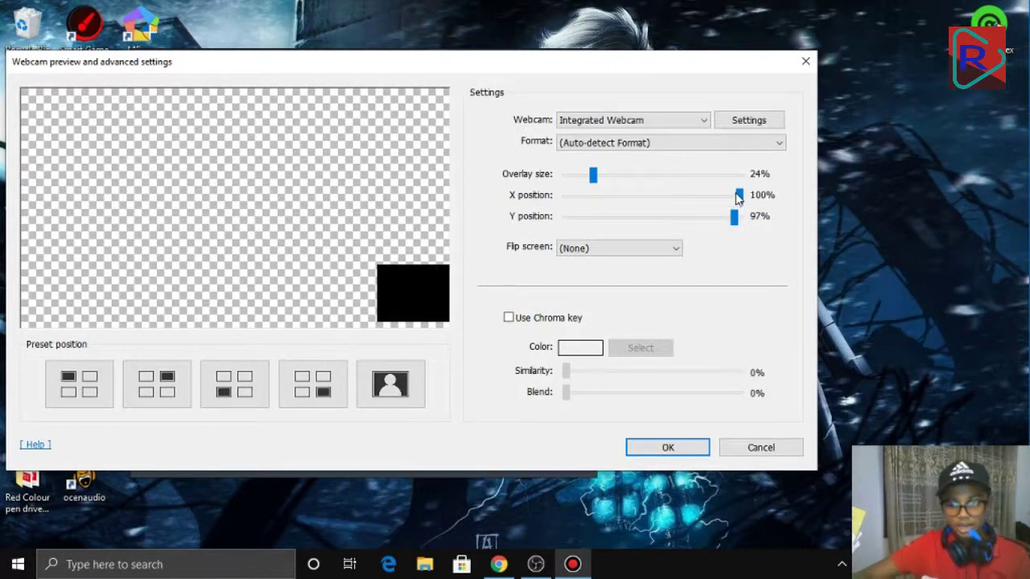
Set the webcam overlay's X position to 96% and its Y position to 97%, and look through the available webcam formats
{"action": "left_click_drag", "start_coordinate": [741, 198], "coordinate": [732, 198]}
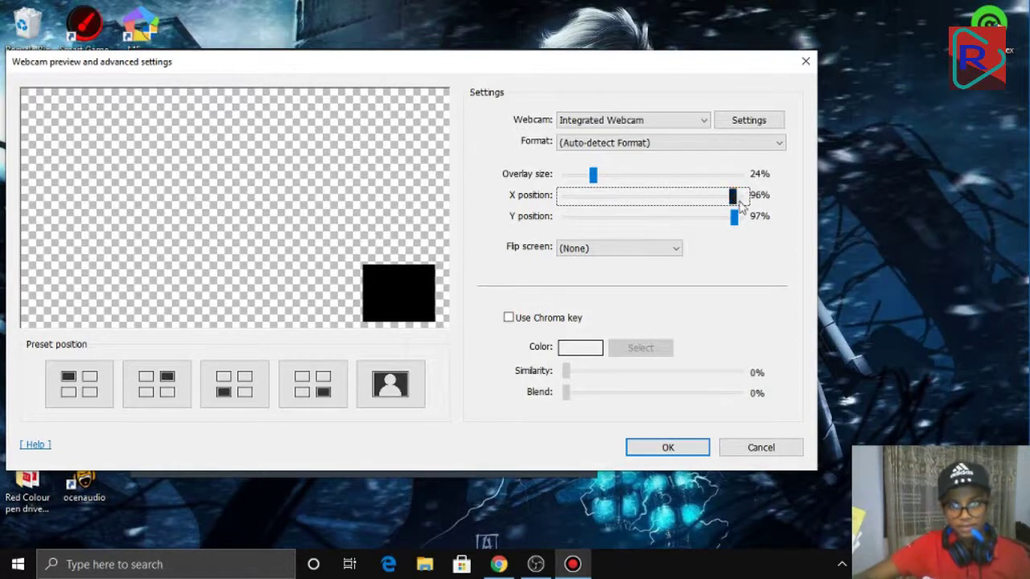
{"action": "left_click", "coordinate": [708, 219]}
{"action": "key", "text": "Right"}
{"action": "key", "text": "Right"}
{"action": "key", "text": "Right"}
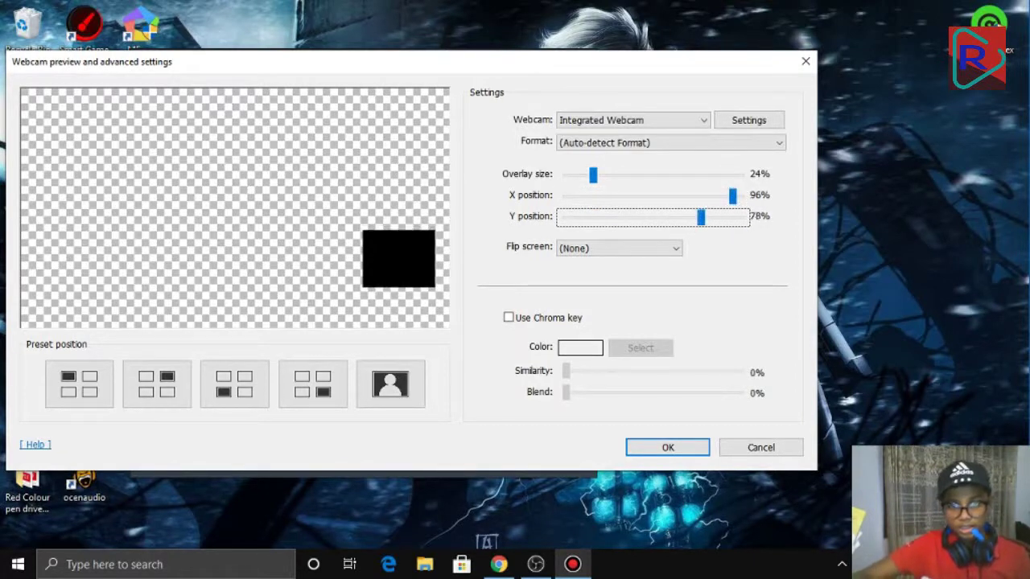
{"action": "key", "text": "Right"}
{"action": "key", "text": "Right"}
{"action": "key", "text": "Right"}
{"action": "key", "text": "Right"}
{"action": "key", "text": "Right"}
{"action": "key", "text": "Right"}
{"action": "key", "text": "Right"}
{"action": "key", "text": "Right"}
{"action": "key", "text": "Right"}
{"action": "key", "text": "Right"}
{"action": "key", "text": "Right"}
{"action": "key", "text": "Right"}
{"action": "key", "text": "Right"}
{"action": "key", "text": "Right"}
{"action": "key", "text": "Right"}
{"action": "key", "text": "Right"}
{"action": "key", "text": "Right"}
{"action": "key", "text": "Right"}
{"action": "key", "text": "Right"}
{"action": "key", "text": "Right"}
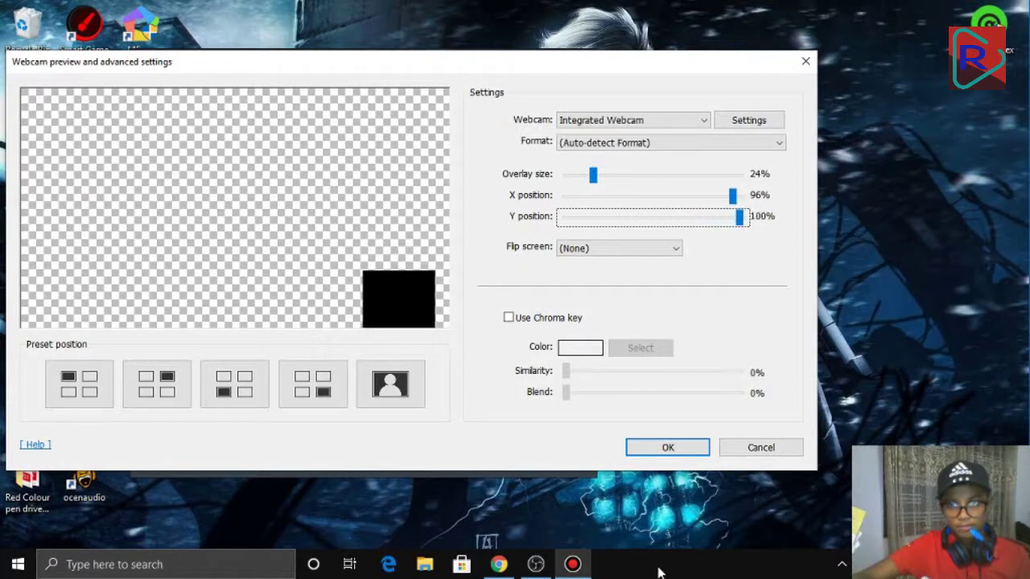
{"action": "key", "text": "Left"}
{"action": "key", "text": "Left"}
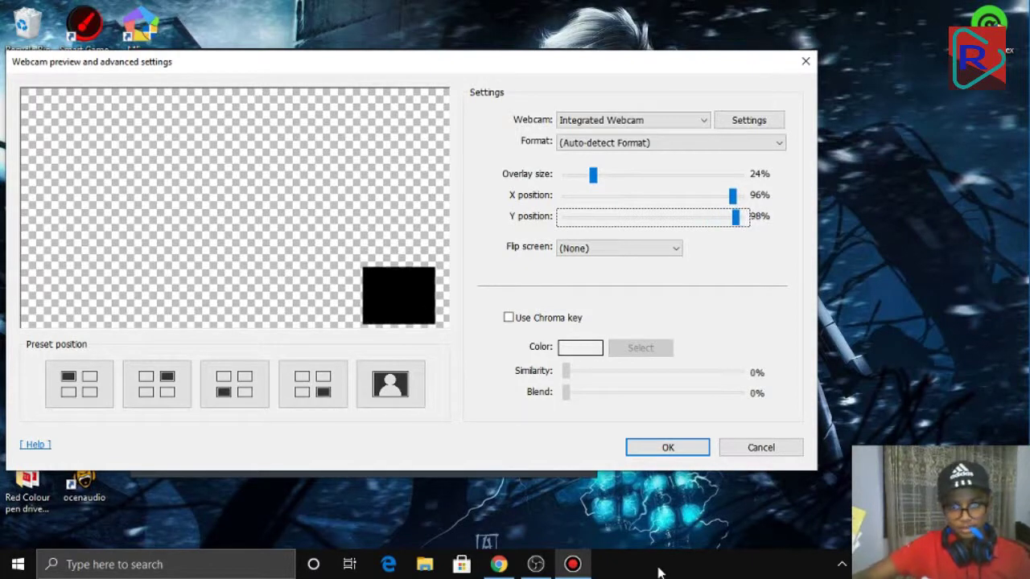
{"action": "key", "text": "Left"}
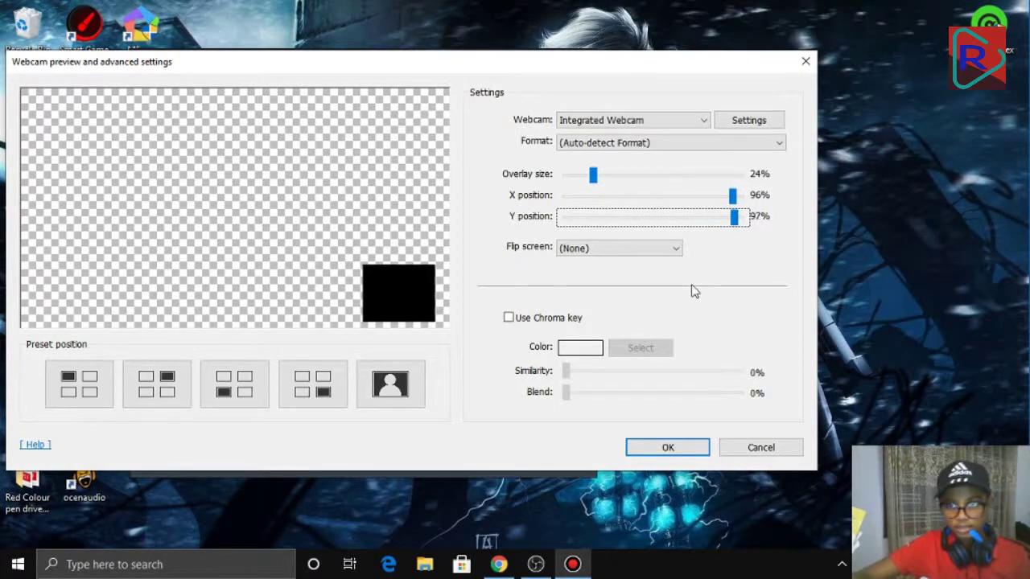
{"action": "left_click", "coordinate": [721, 196]}
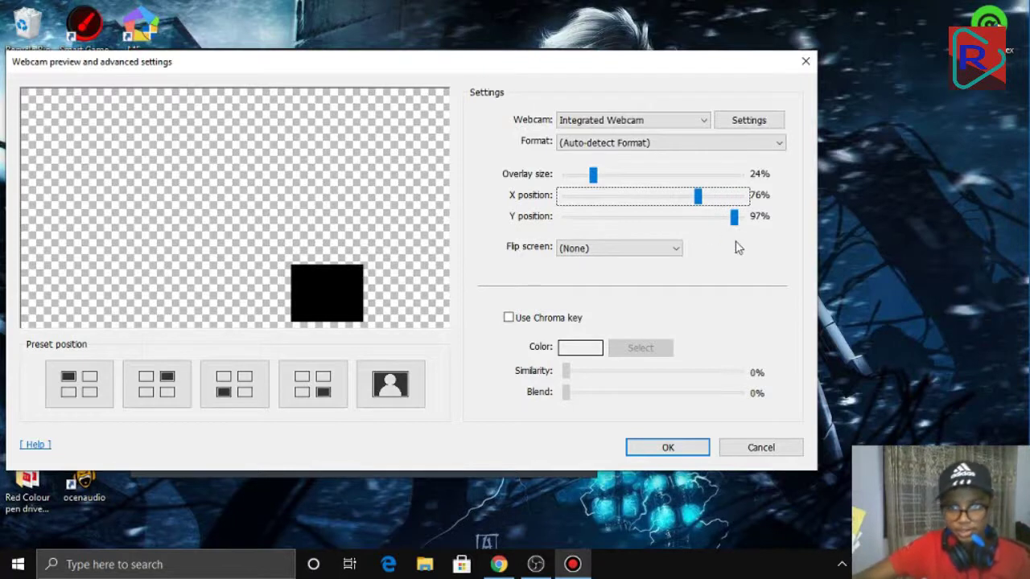
{"action": "left_click", "coordinate": [737, 197]}
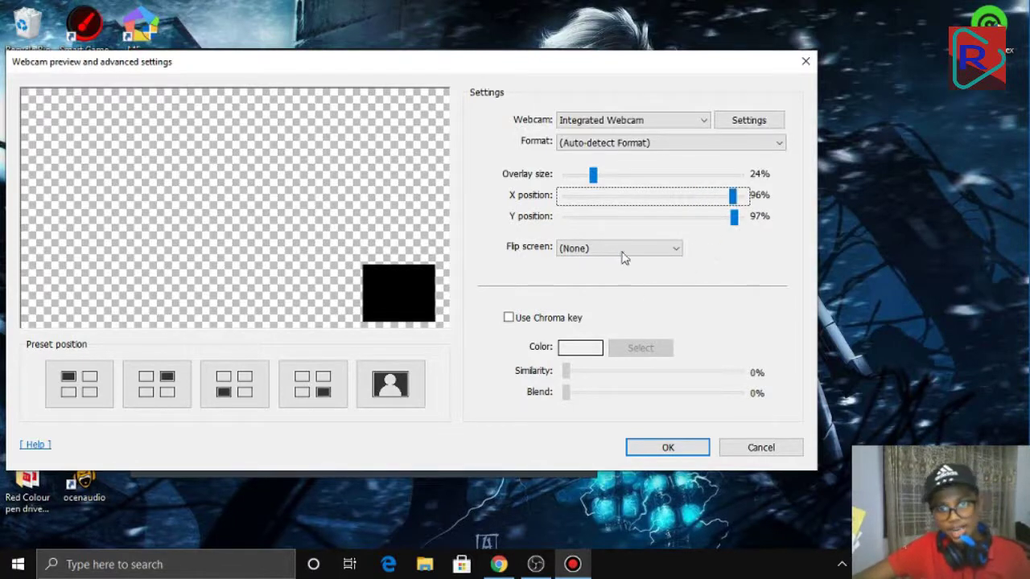
{"action": "left_click", "coordinate": [618, 143]}
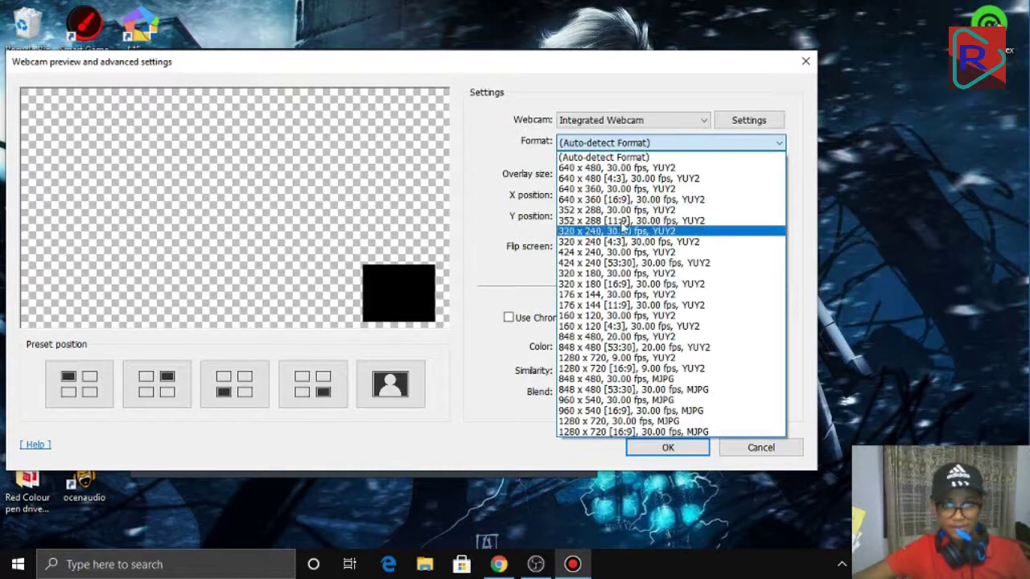
{"action": "left_click", "coordinate": [485, 158]}
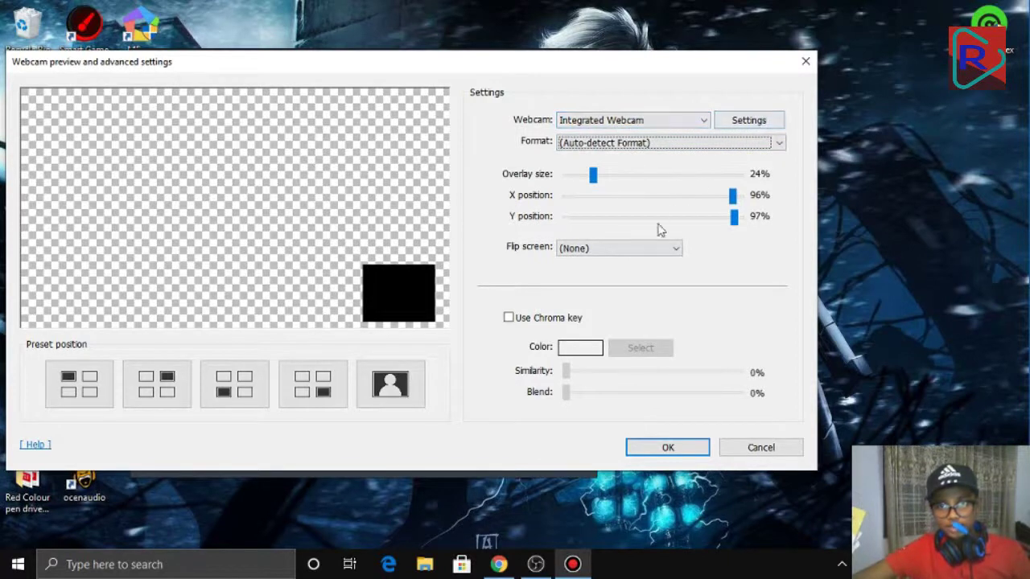
Enable the chroma key for the webcam and sample black from the webcam preview as its key color
{"action": "left_click", "coordinate": [534, 321]}
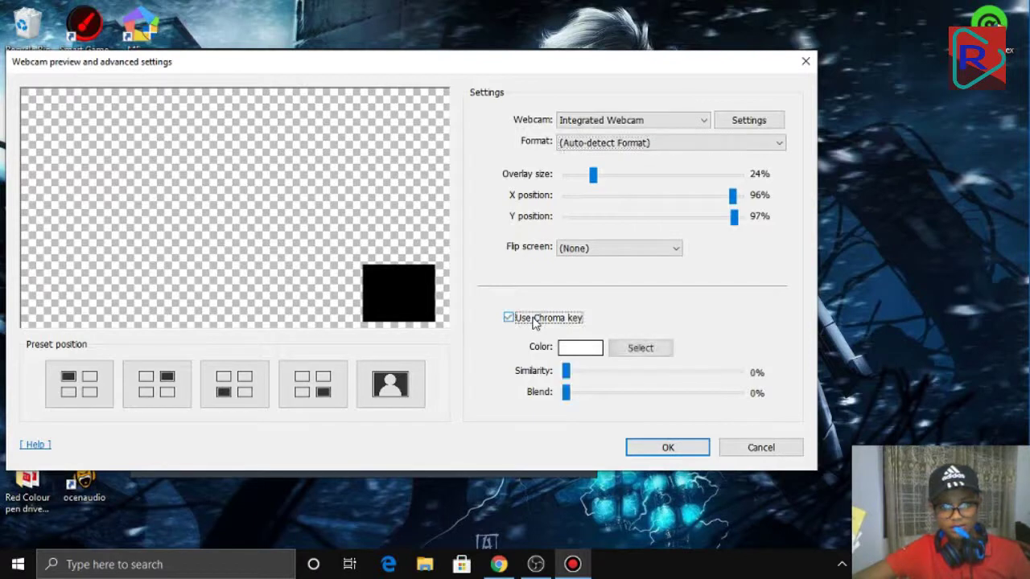
{"action": "left_click", "coordinate": [632, 349]}
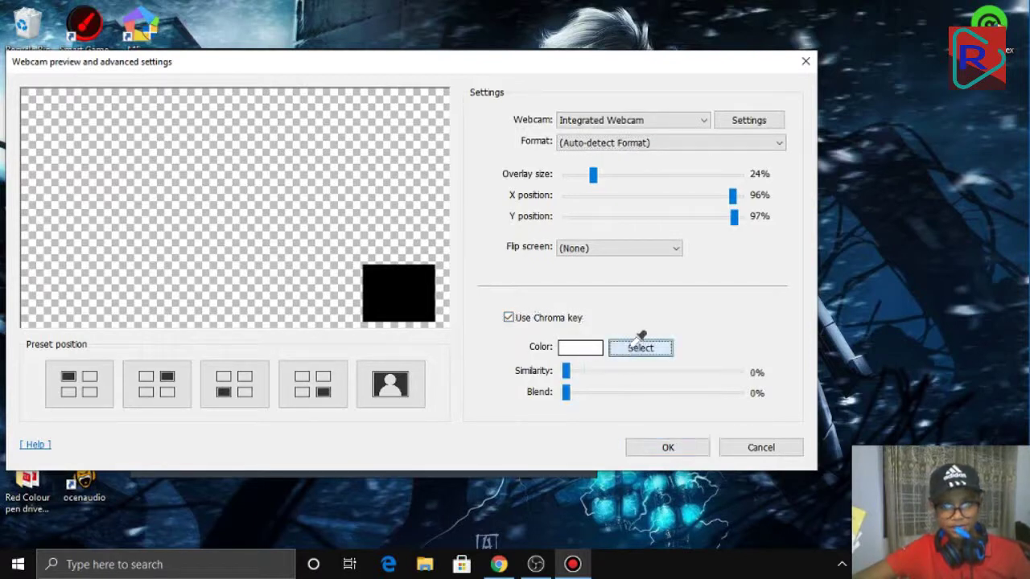
{"action": "left_click", "coordinate": [394, 315]}
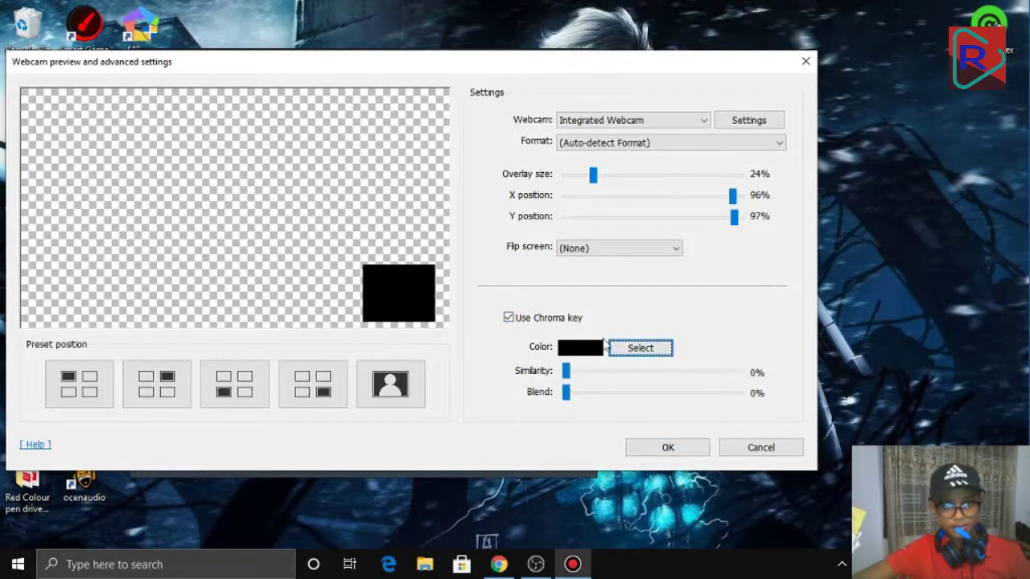
{"action": "left_click", "coordinate": [631, 347]}
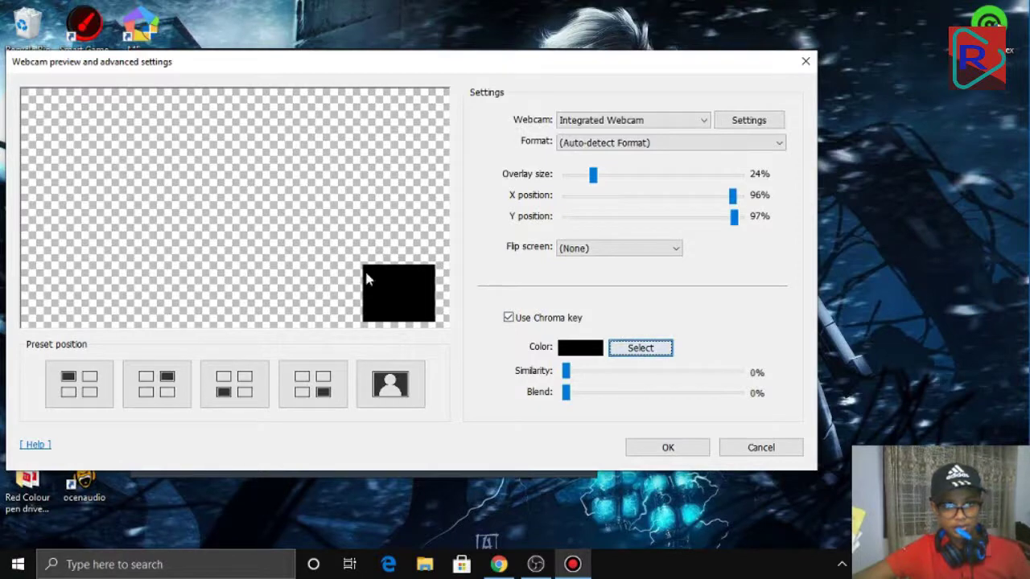
{"action": "left_click", "coordinate": [568, 352]}
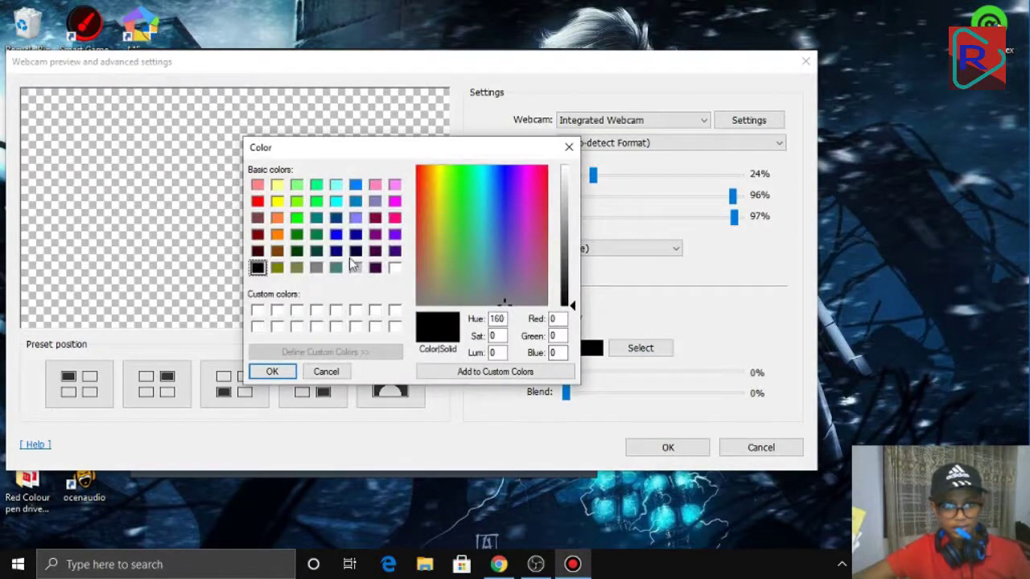
{"action": "left_click", "coordinate": [316, 252]}
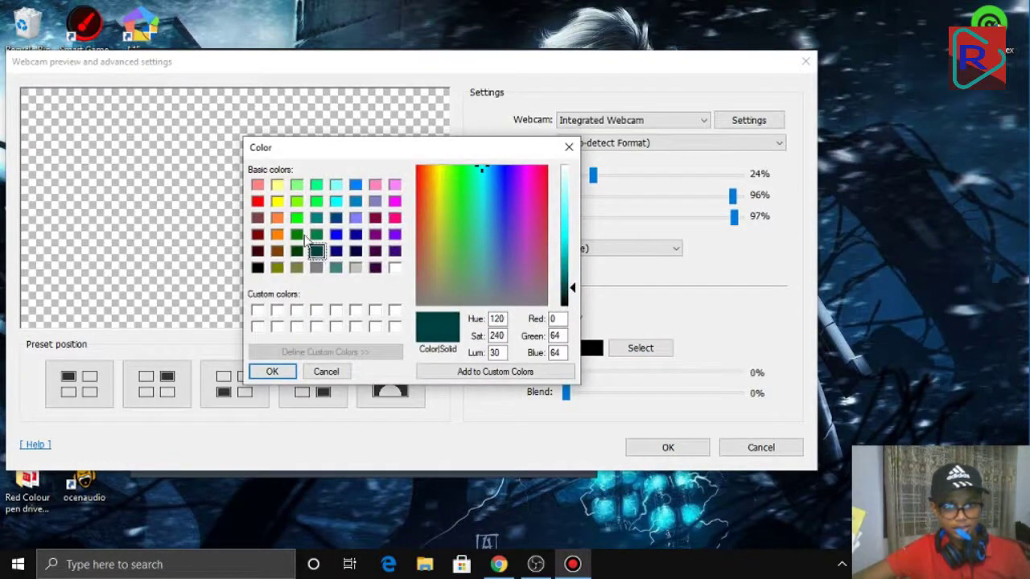
{"action": "left_click", "coordinate": [297, 234]}
{"action": "left_click", "coordinate": [297, 218]}
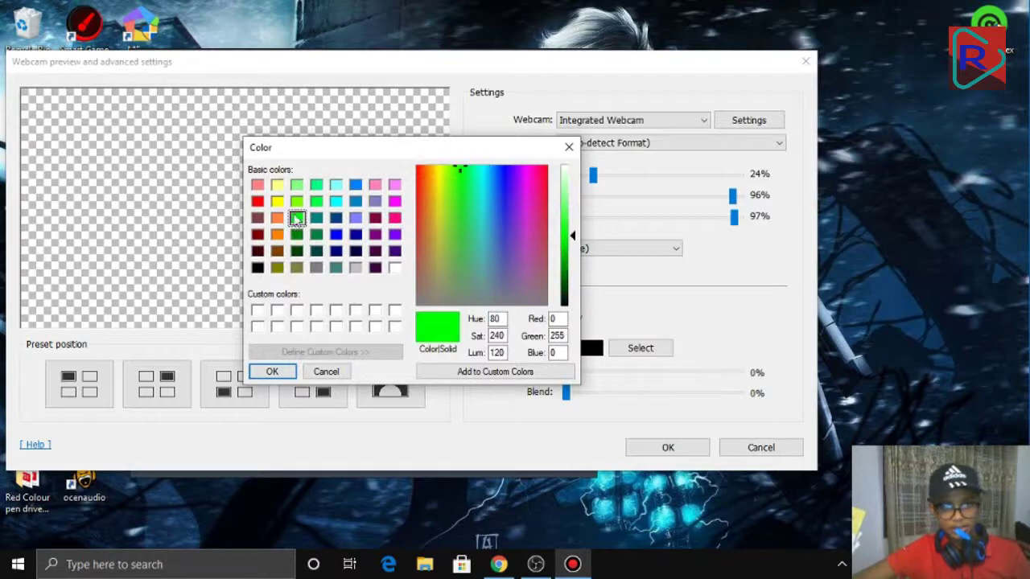
{"action": "left_click", "coordinate": [568, 147]}
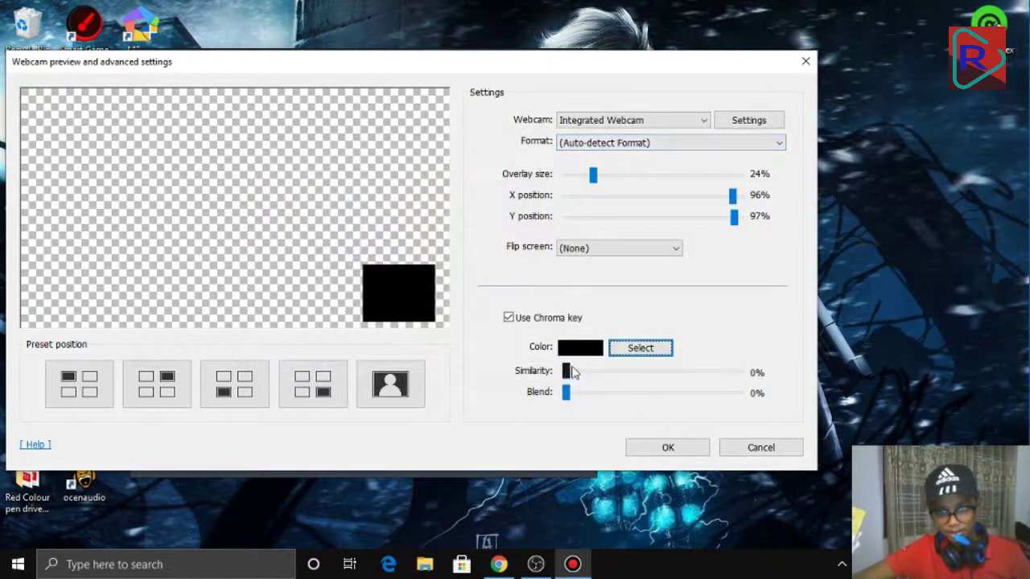
Apply the advanced webcam settings, and show the mouse cursor in recordings at 100% size
{"action": "mouse_move", "coordinate": [566, 371]}
{"action": "left_mouse_down"}
{"action": "mouse_move", "coordinate": [670, 371]}
{"action": "mouse_move", "coordinate": [534, 367]}
{"action": "mouse_move", "coordinate": [716, 393]}
{"action": "mouse_move", "coordinate": [584, 398]}
{"action": "mouse_move", "coordinate": [561, 395]}
{"action": "mouse_move", "coordinate": [792, 384]}
{"action": "mouse_move", "coordinate": [573, 380]}
{"action": "left_mouse_up"}
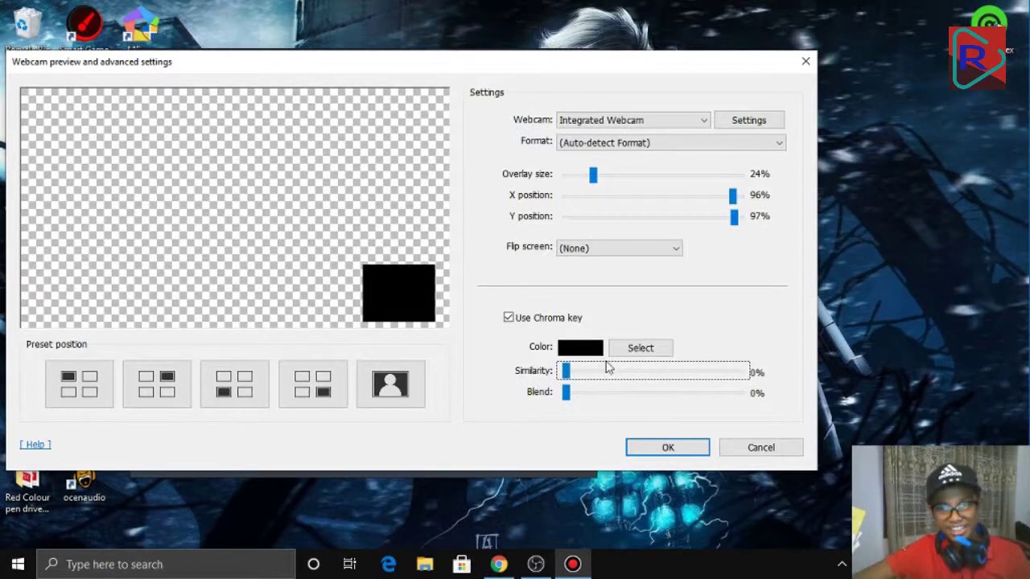
{"action": "left_click", "coordinate": [667, 448]}
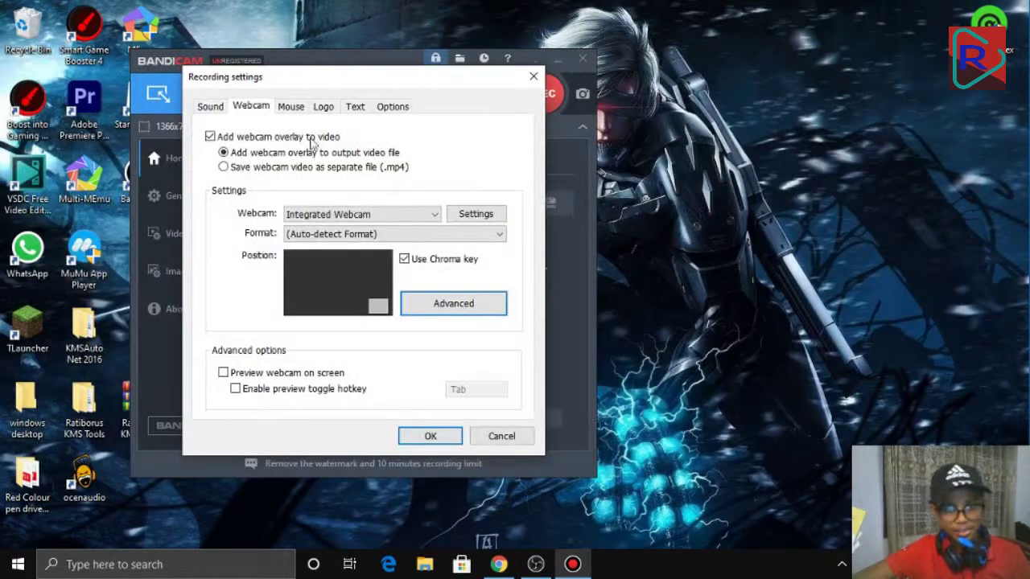
{"action": "left_click", "coordinate": [291, 107]}
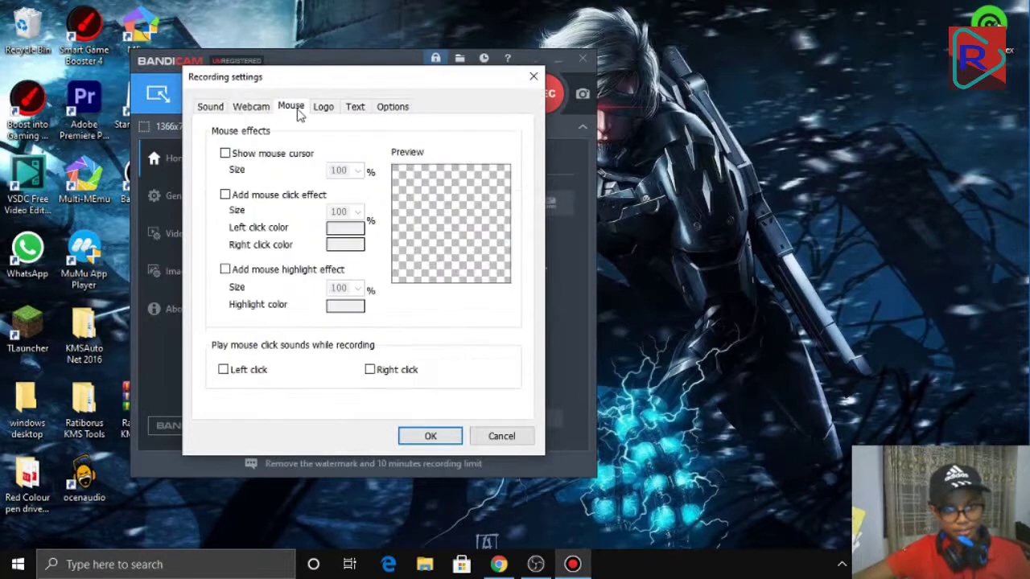
{"action": "left_click", "coordinate": [227, 155]}
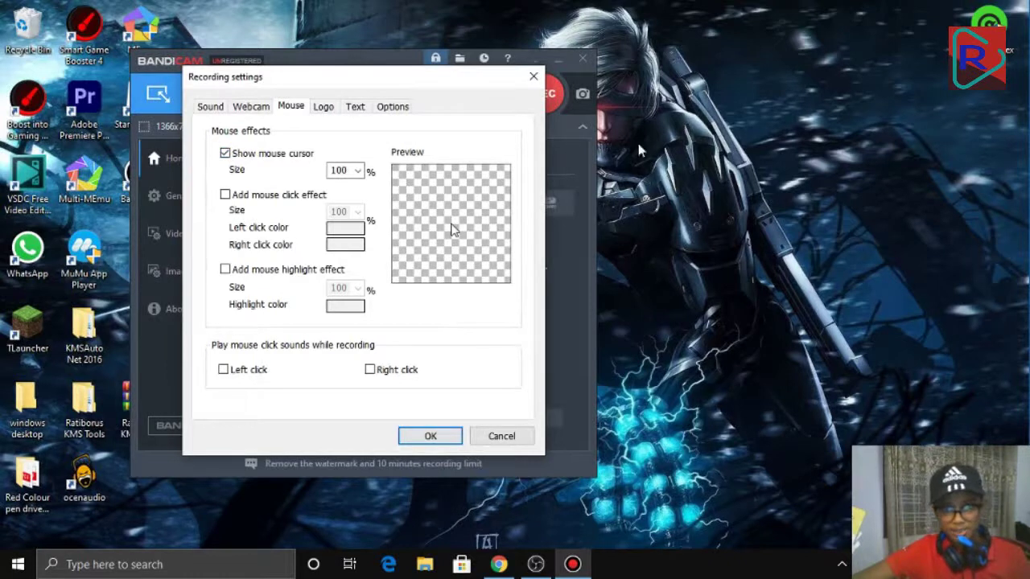
{"action": "left_click", "coordinate": [356, 173]}
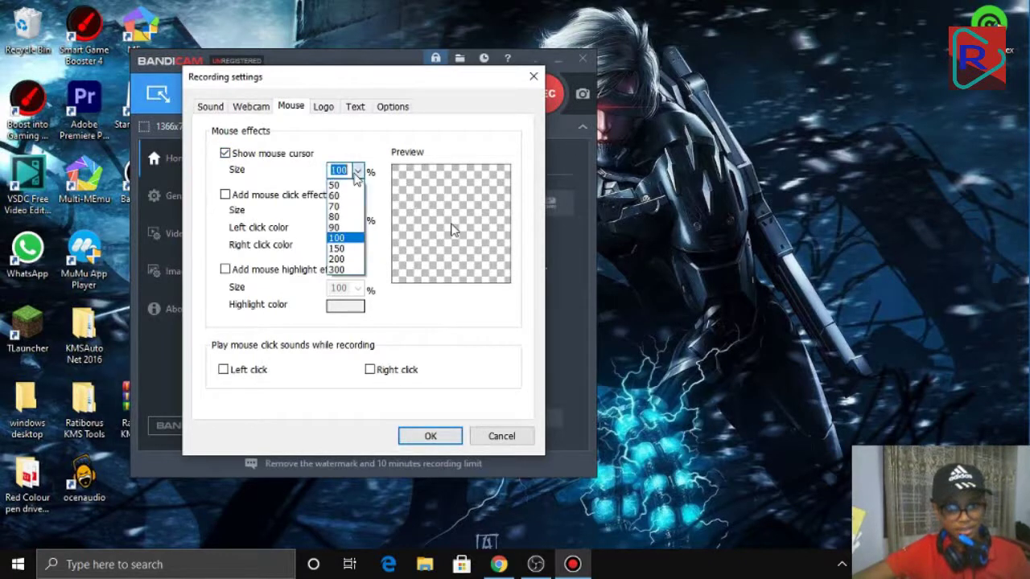
{"action": "left_click", "coordinate": [338, 239]}
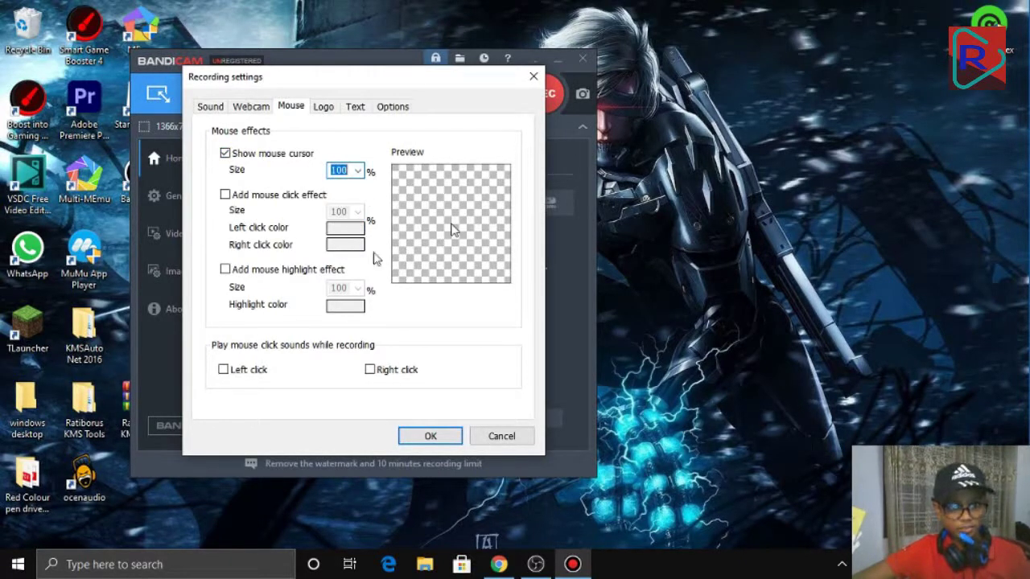
Add the mouse click effect to recordings and look at the color choices for left and right clicks
{"action": "left_click", "coordinate": [255, 203]}
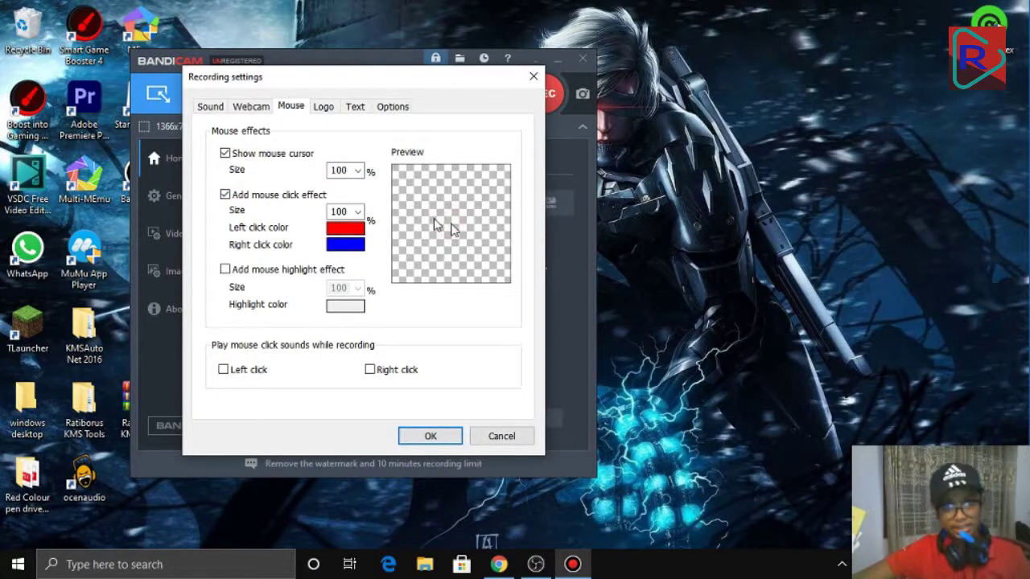
{"action": "left_click", "coordinate": [338, 231]}
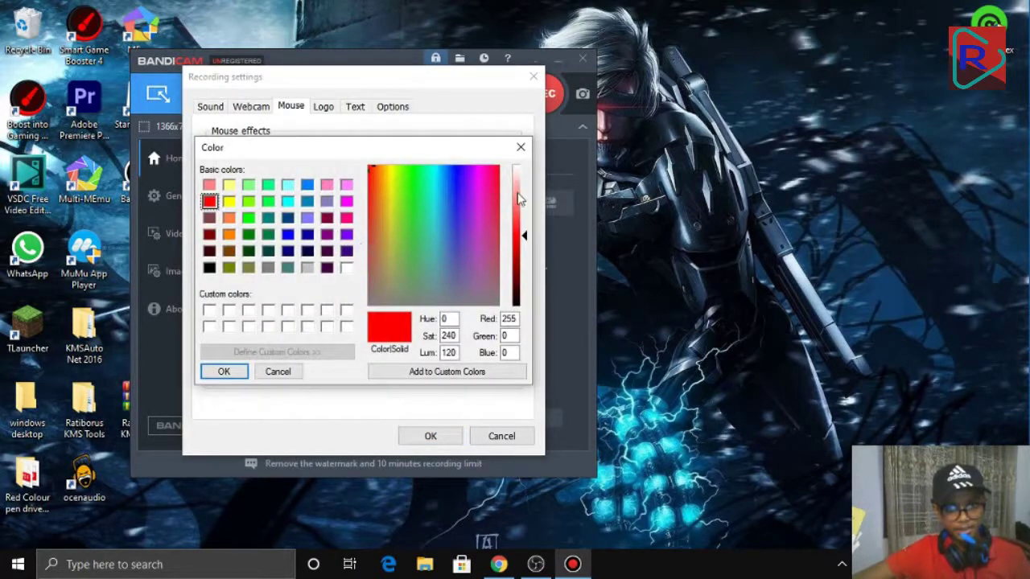
{"action": "left_click", "coordinate": [520, 147]}
{"action": "left_click", "coordinate": [362, 252]}
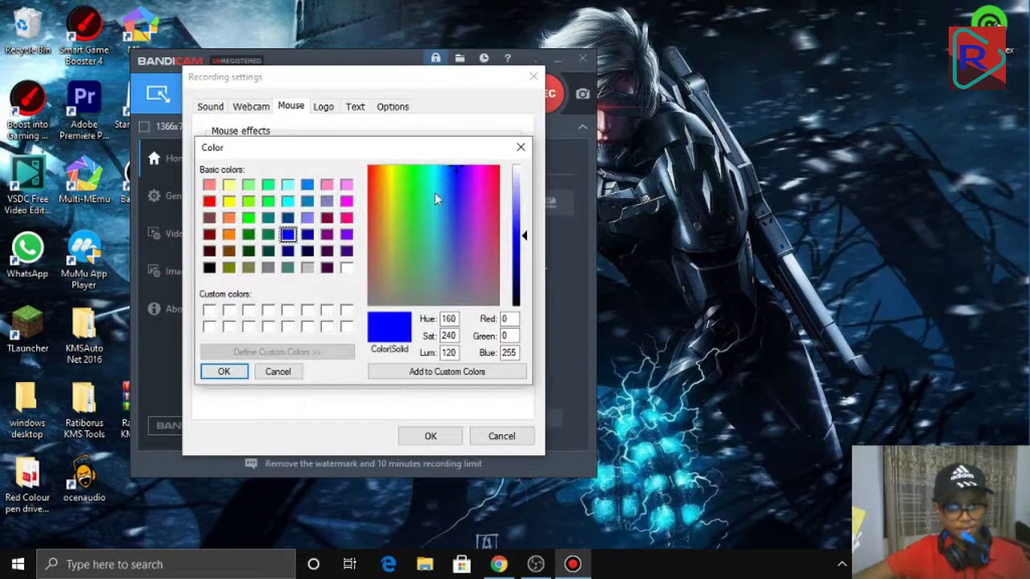
{"action": "left_click", "coordinate": [521, 147]}
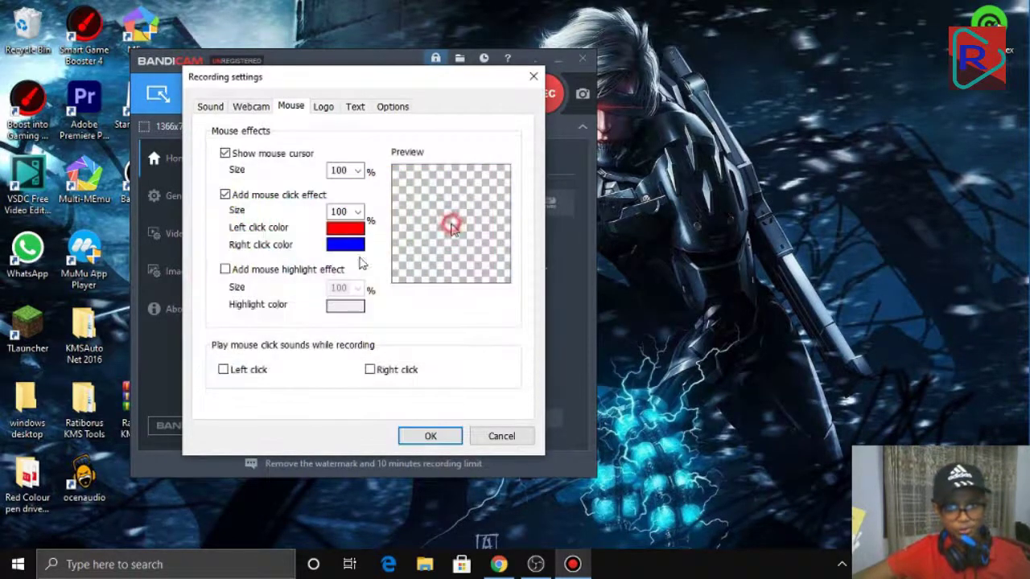
Add the mouse highlight effect to recordings with yellow as the highlight color
{"action": "left_click", "coordinate": [247, 275]}
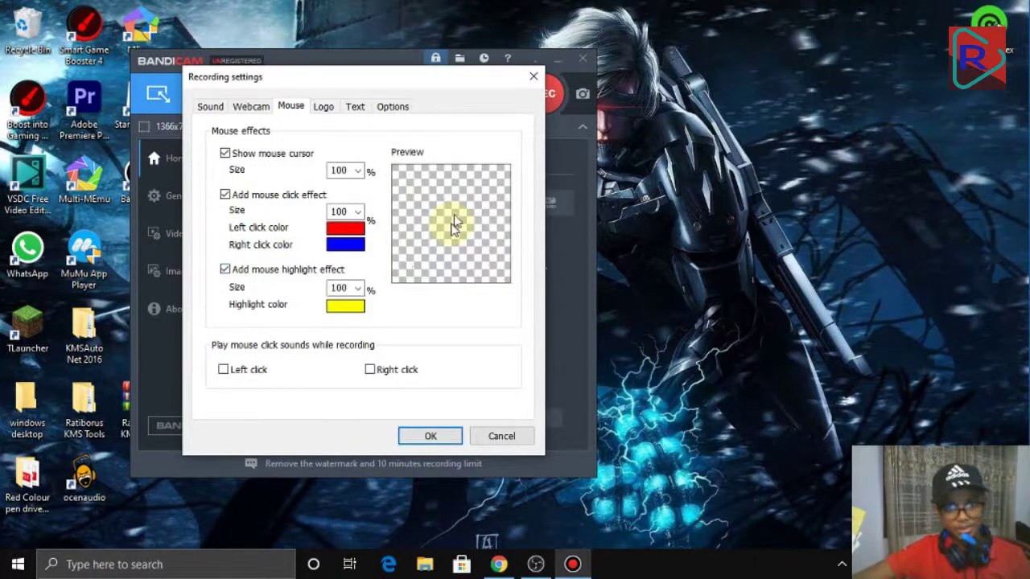
{"action": "left_click", "coordinate": [720, 262]}
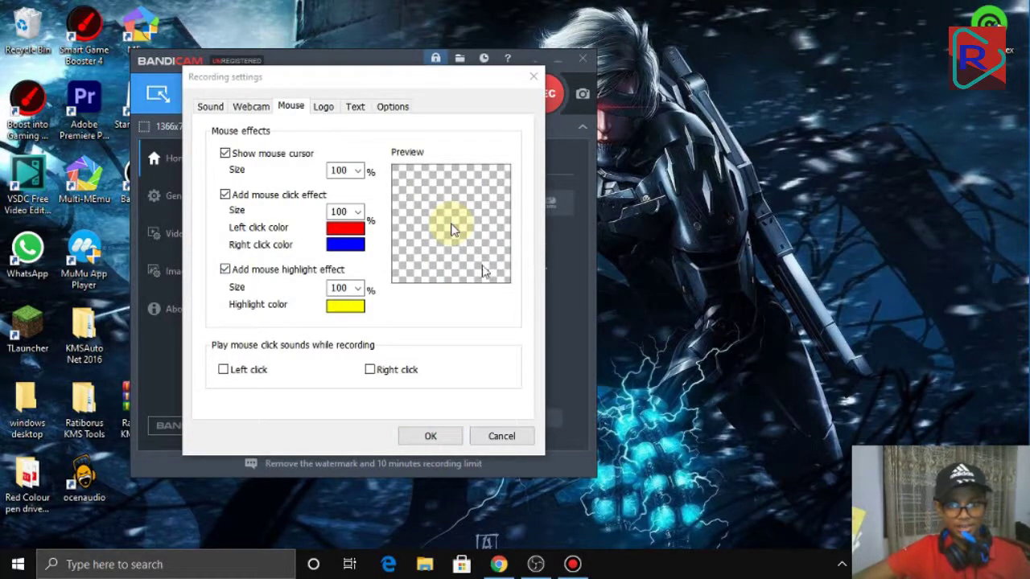
{"action": "left_click", "coordinate": [345, 306]}
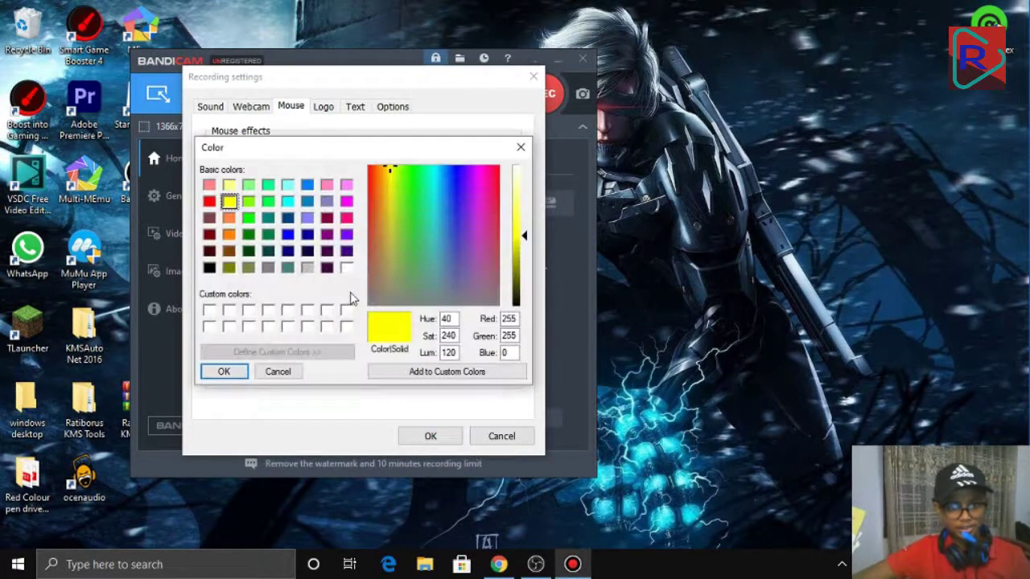
{"action": "left_click", "coordinate": [224, 371]}
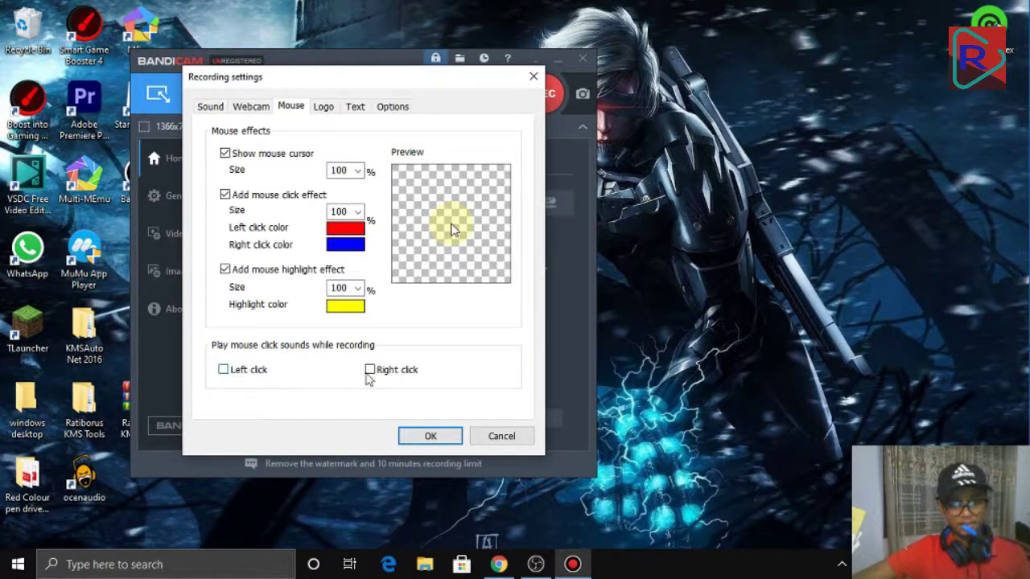
Try the left-click and right-click sounds played while recording
{"action": "left_click", "coordinate": [246, 371]}
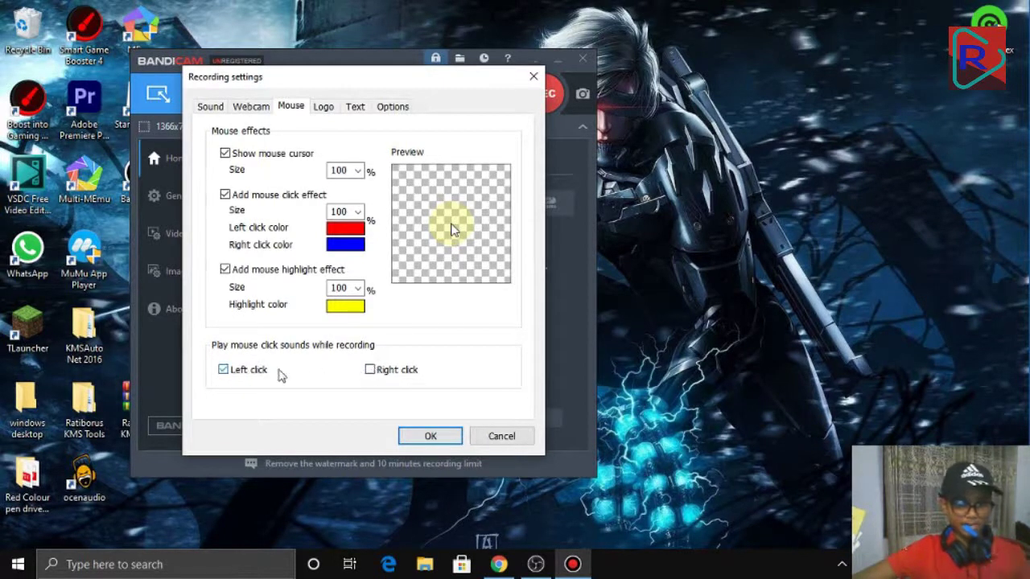
{"action": "left_click", "coordinate": [379, 375]}
{"action": "left_click", "coordinate": [243, 373]}
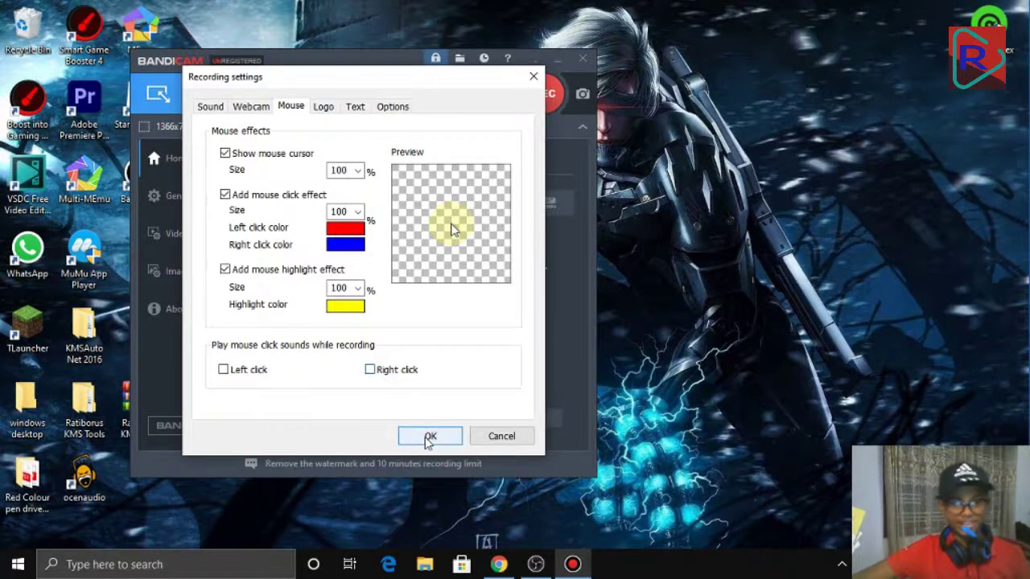
Add a logo overlay to recorded videos, using the onlinelogomaker-0416 image from the Pictures folder
{"action": "left_click", "coordinate": [340, 109]}
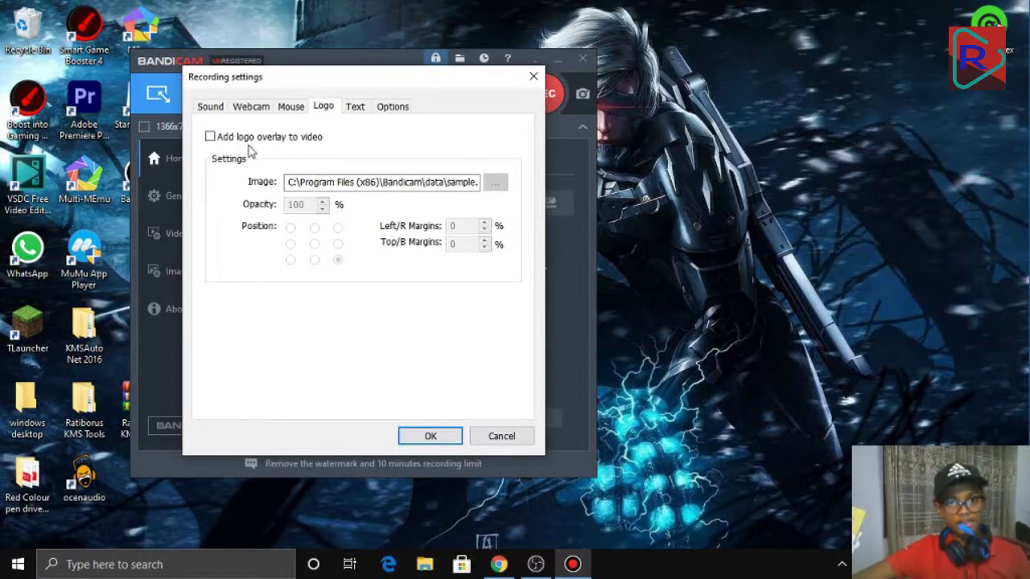
{"action": "left_click", "coordinate": [222, 140]}
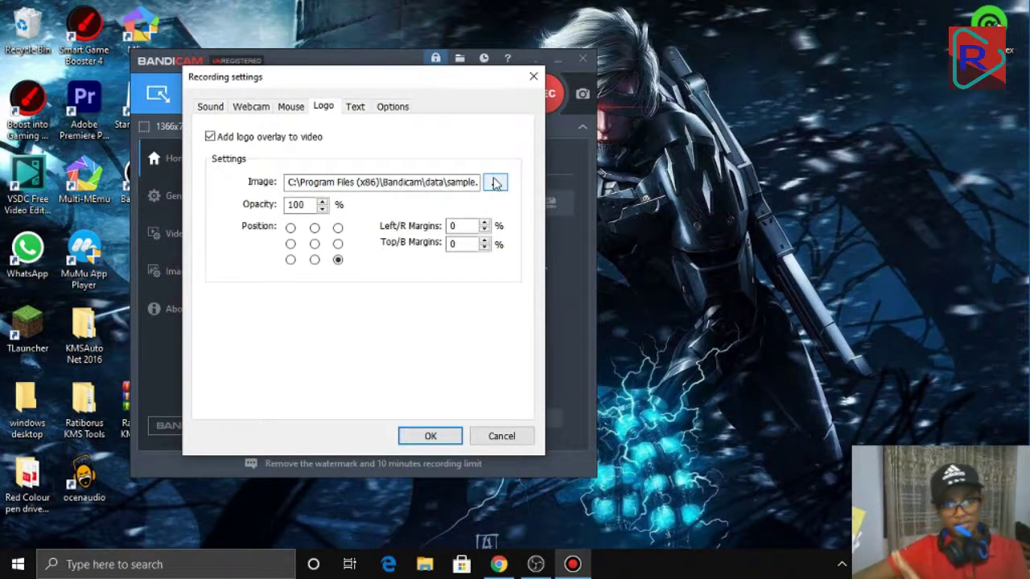
{"action": "left_click", "coordinate": [494, 183]}
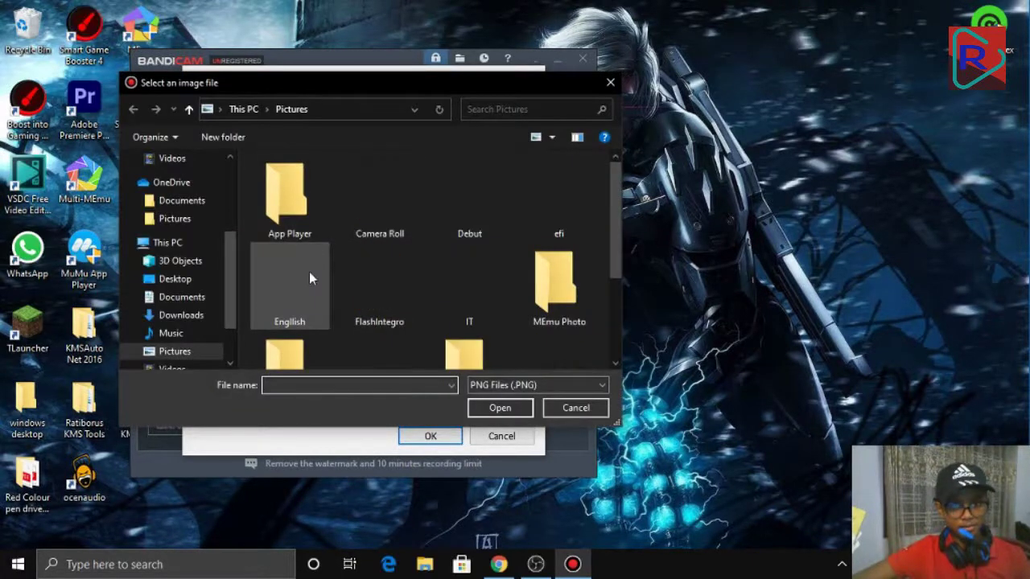
{"action": "scroll", "coordinate": [309, 277], "scroll_direction": "down", "scroll_amount": 3}
{"action": "double_click", "coordinate": [312, 291]}
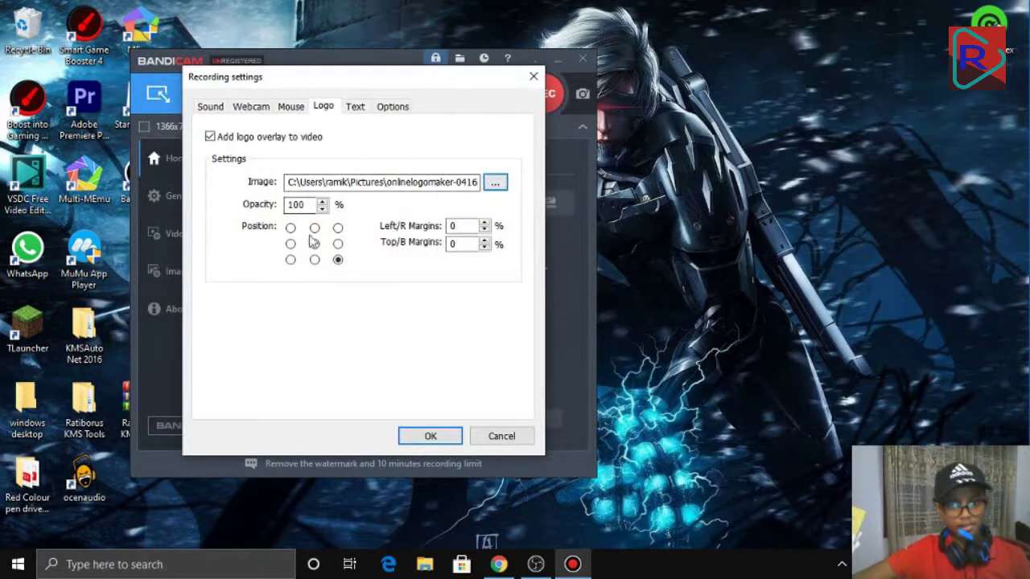
Try several logo positions in the video frame and settle on the top-right corner
{"action": "left_click", "coordinate": [339, 242]}
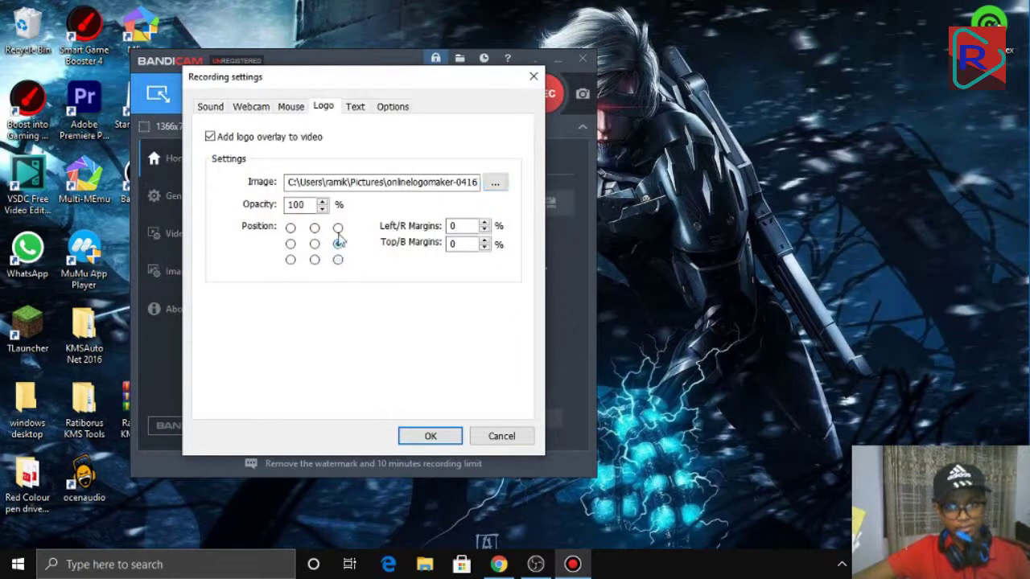
{"action": "left_click", "coordinate": [339, 228]}
{"action": "left_click", "coordinate": [290, 228]}
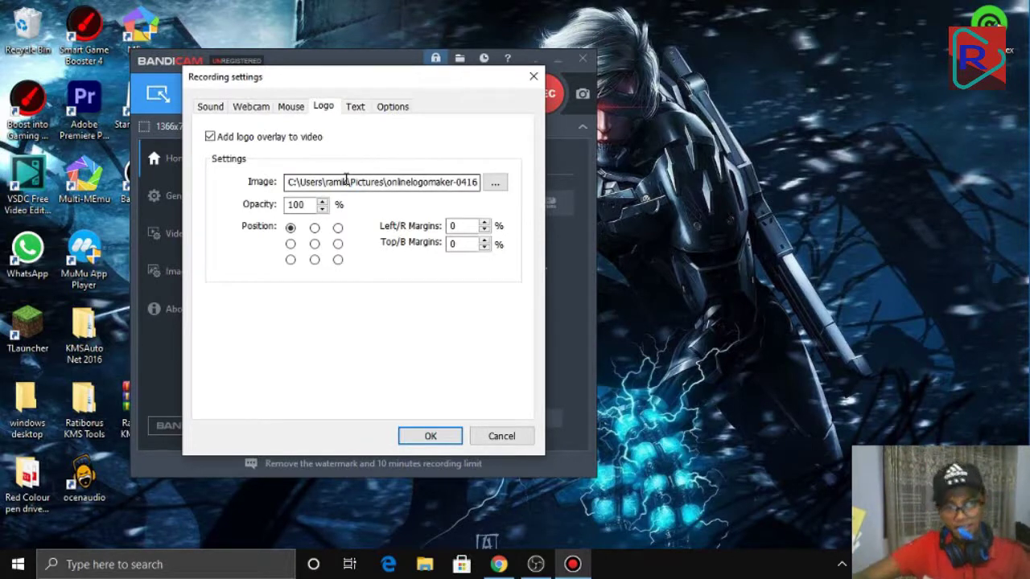
{"action": "left_click", "coordinate": [315, 227]}
{"action": "left_click", "coordinate": [314, 243]}
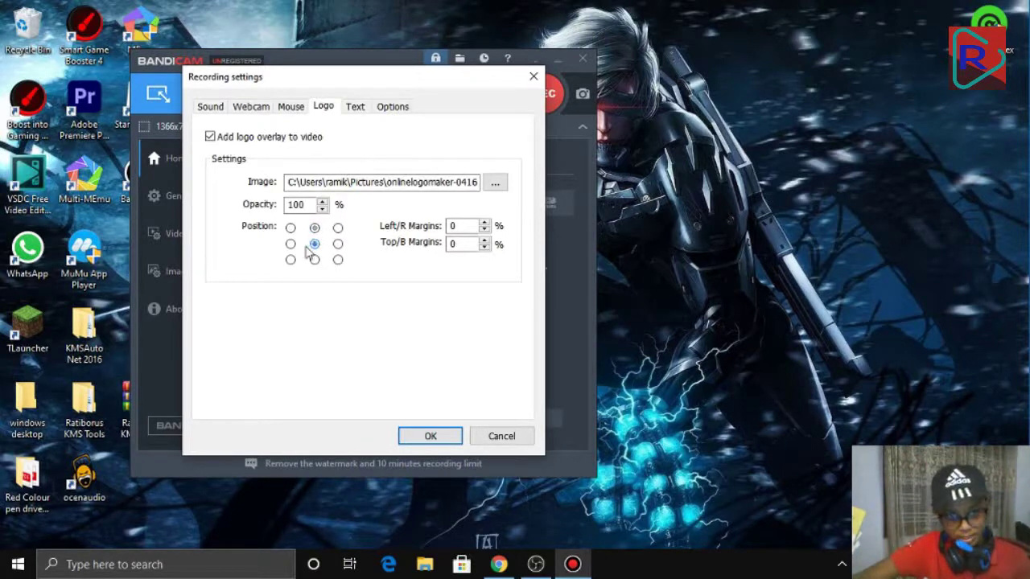
{"action": "left_click", "coordinate": [291, 259]}
{"action": "left_click", "coordinate": [315, 259]}
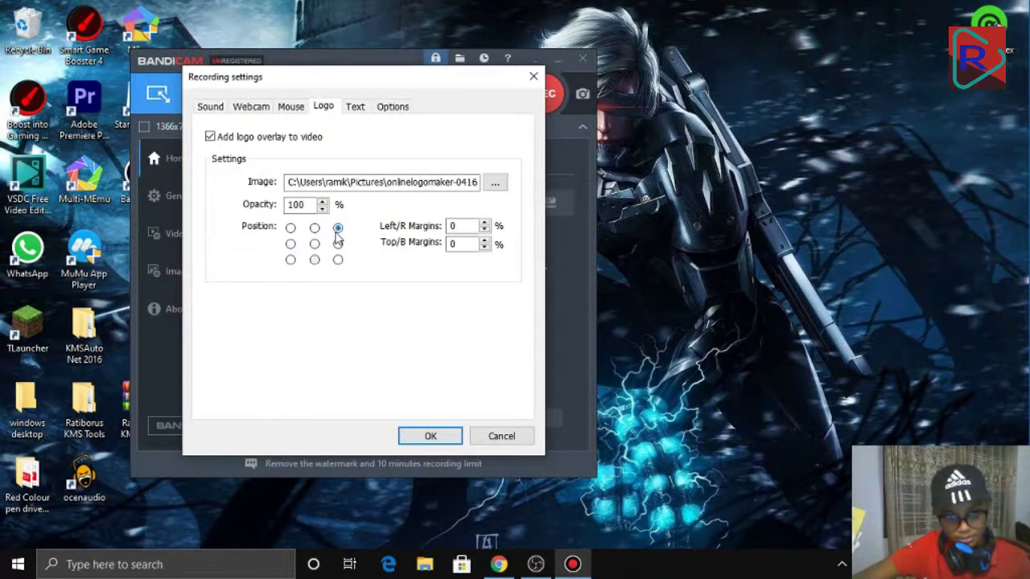
Set the logo's left/right margin to 5% and its top/bottom margin to 4%
{"action": "left_click", "coordinate": [484, 226]}
{"action": "left_click", "coordinate": [485, 225]}
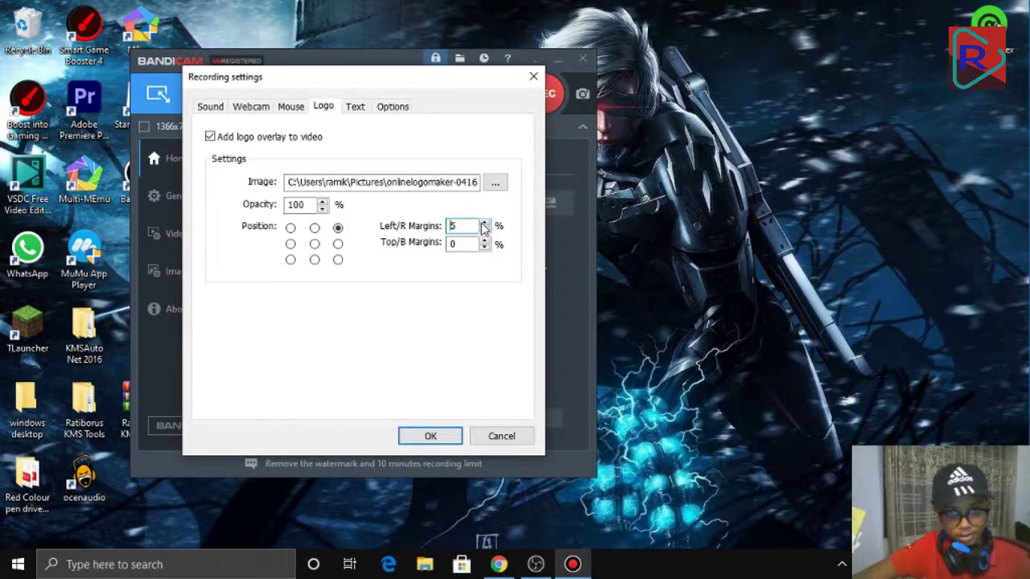
{"action": "left_click", "coordinate": [483, 226]}
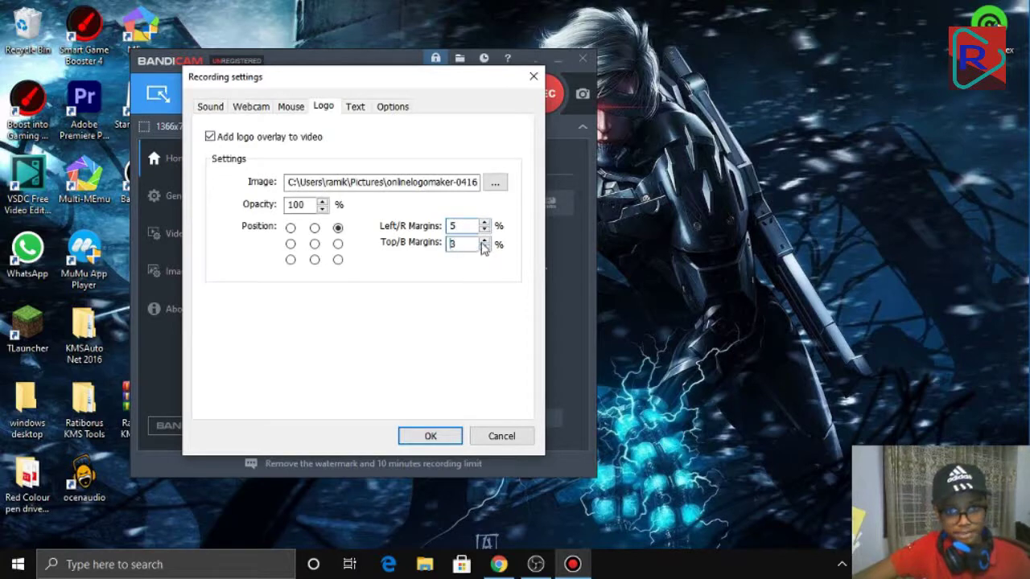
{"action": "left_click", "coordinate": [484, 246]}
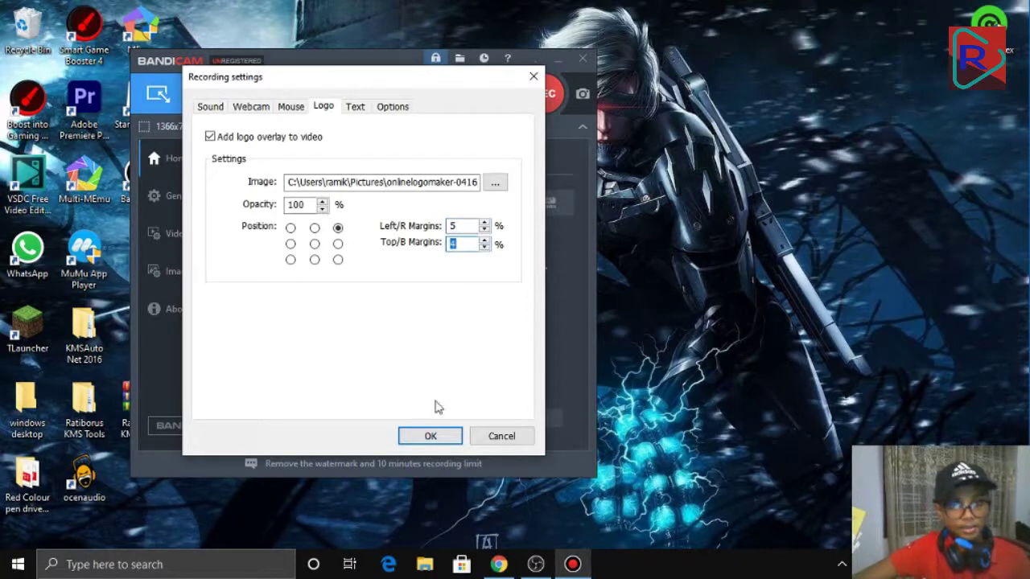
Turn on the text overlay for recorded videos and look at the settings for a new text
{"action": "left_click", "coordinate": [354, 107]}
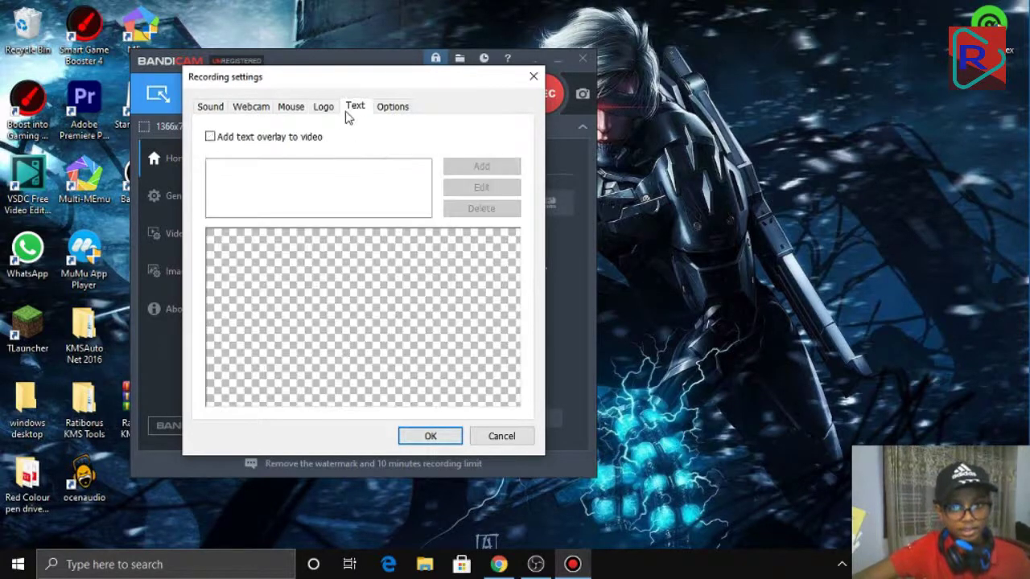
{"action": "left_click", "coordinate": [291, 107]}
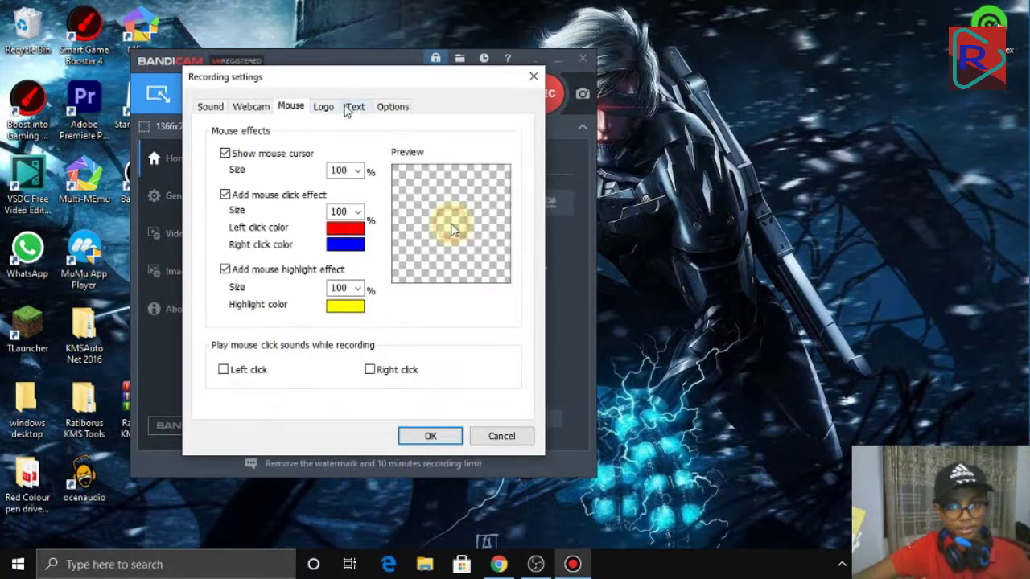
{"action": "left_click", "coordinate": [323, 107]}
{"action": "left_click", "coordinate": [391, 107]}
{"action": "left_click", "coordinate": [355, 107]}
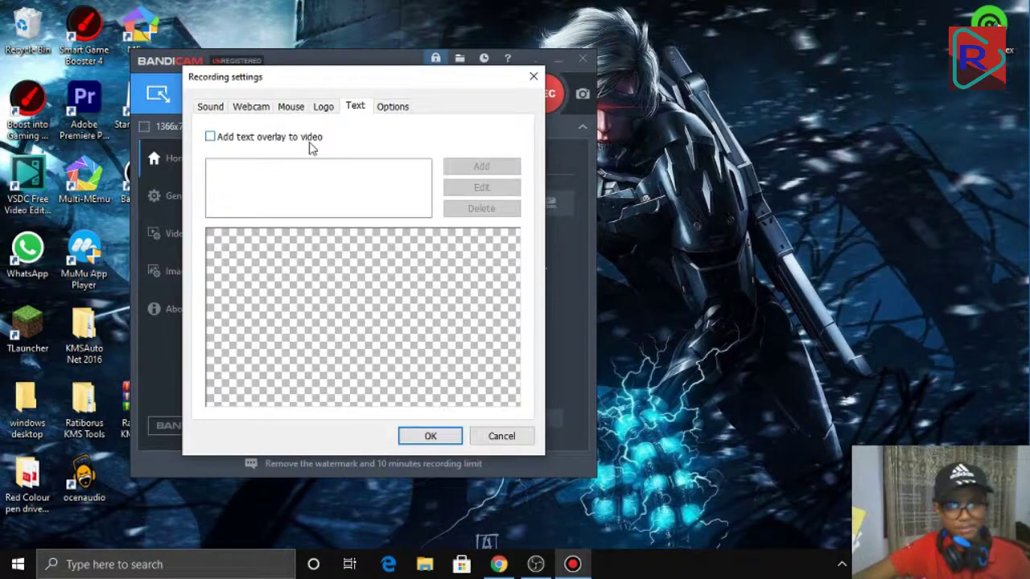
{"action": "left_click", "coordinate": [220, 137]}
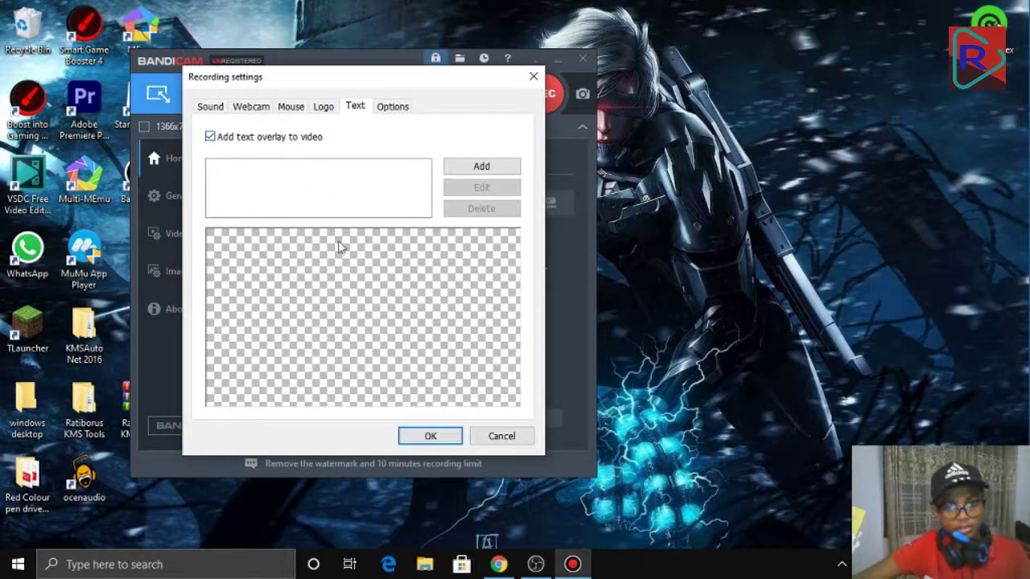
{"action": "left_click", "coordinate": [480, 166]}
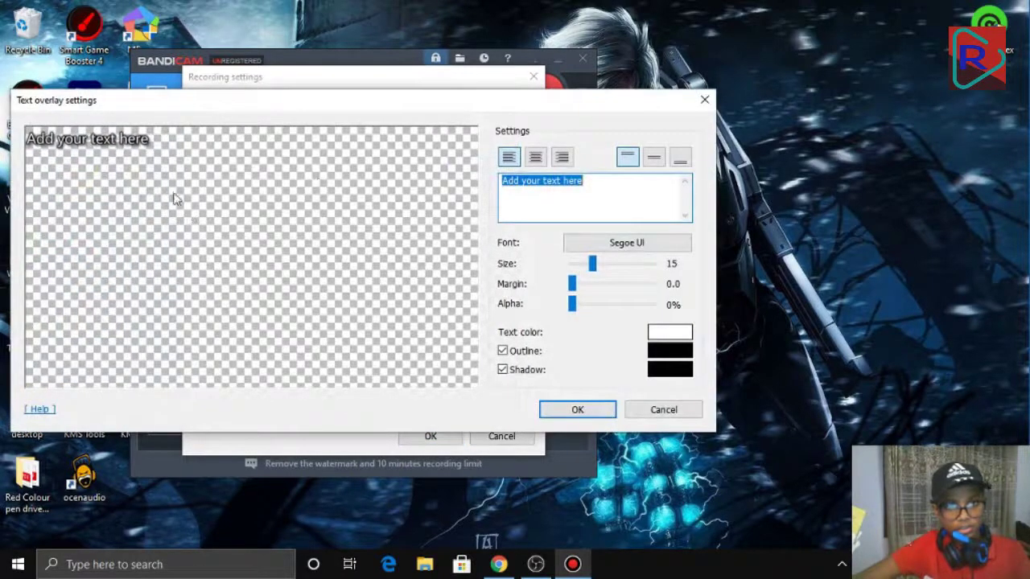
{"action": "left_click", "coordinate": [704, 99]}
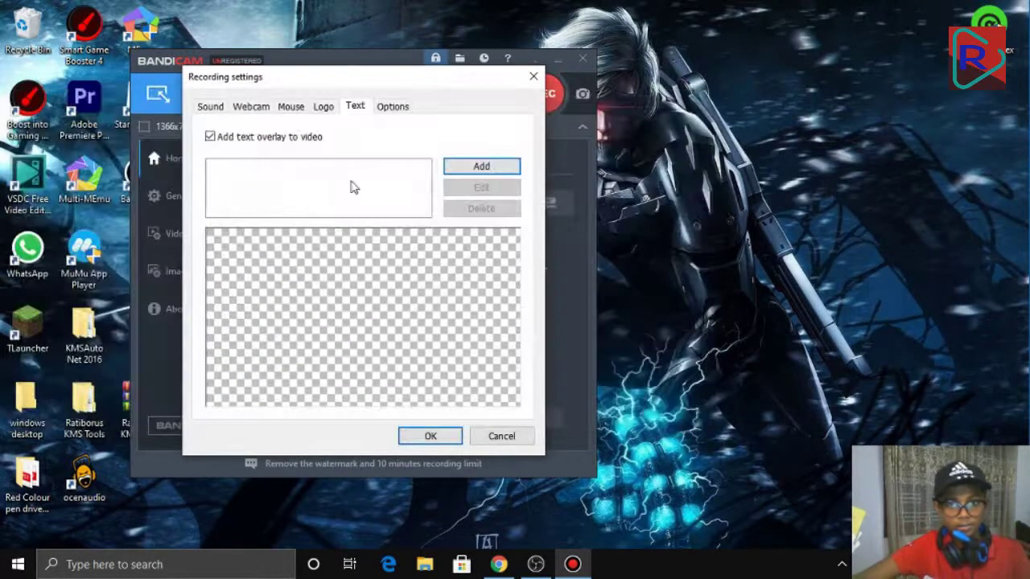
Create a new text overlay that reads "Subscribe"
{"action": "left_click", "coordinate": [480, 167]}
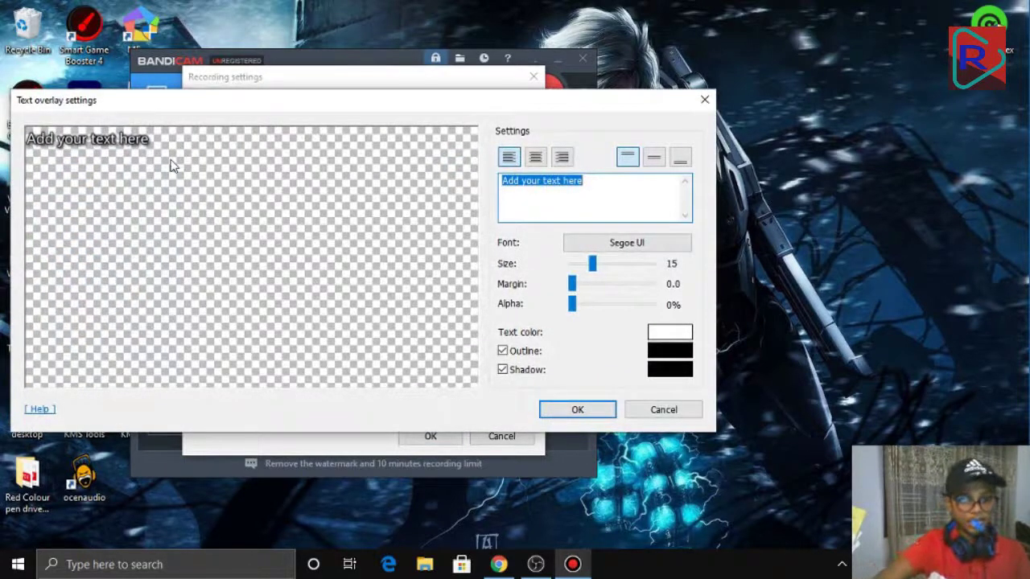
{"action": "type", "text": "r"}
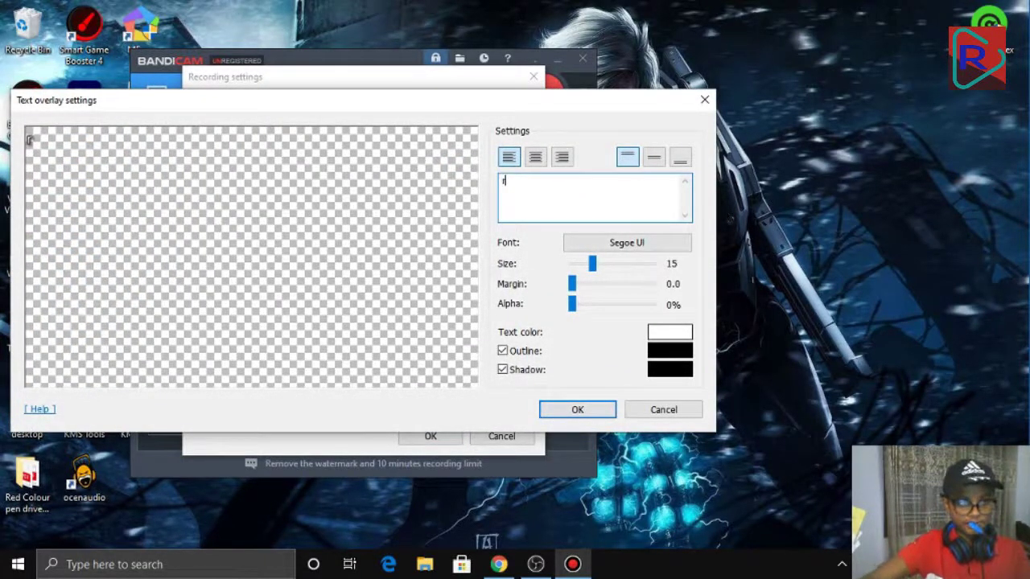
{"action": "type", "text": "aS"}
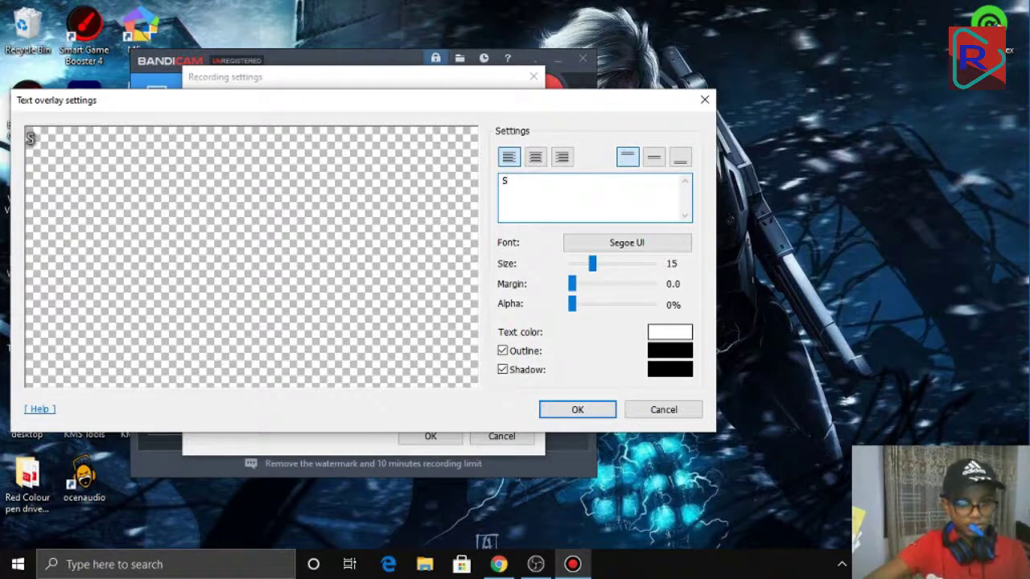
{"action": "type", "text": "ubsc"}
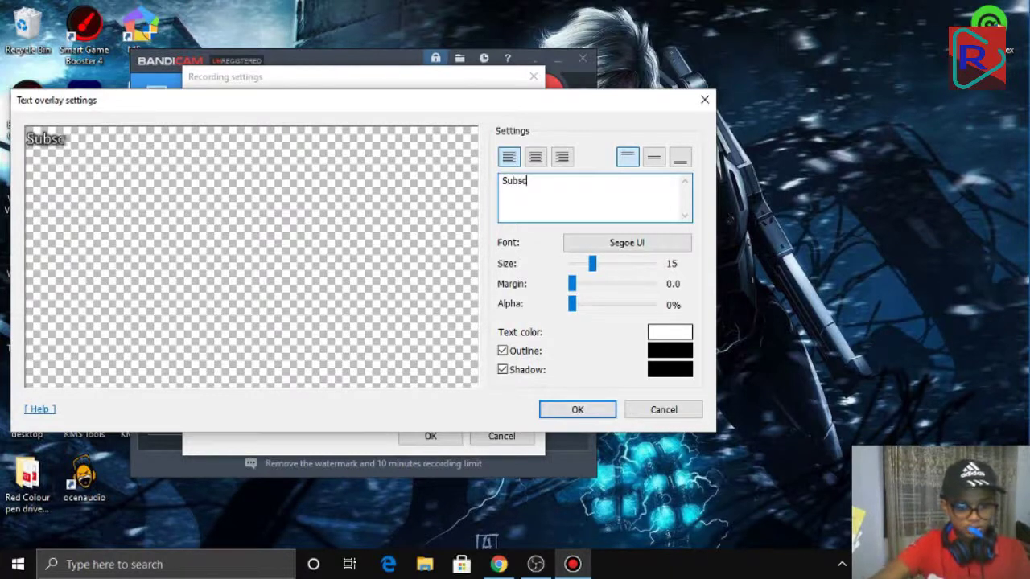
{"action": "type", "text": "ri"}
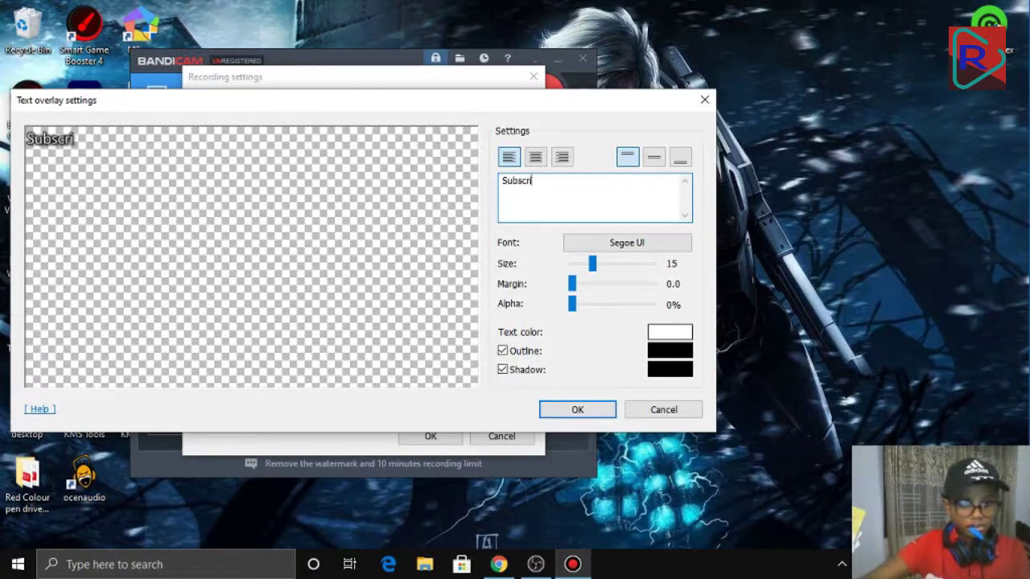
{"action": "type", "text": "be"}
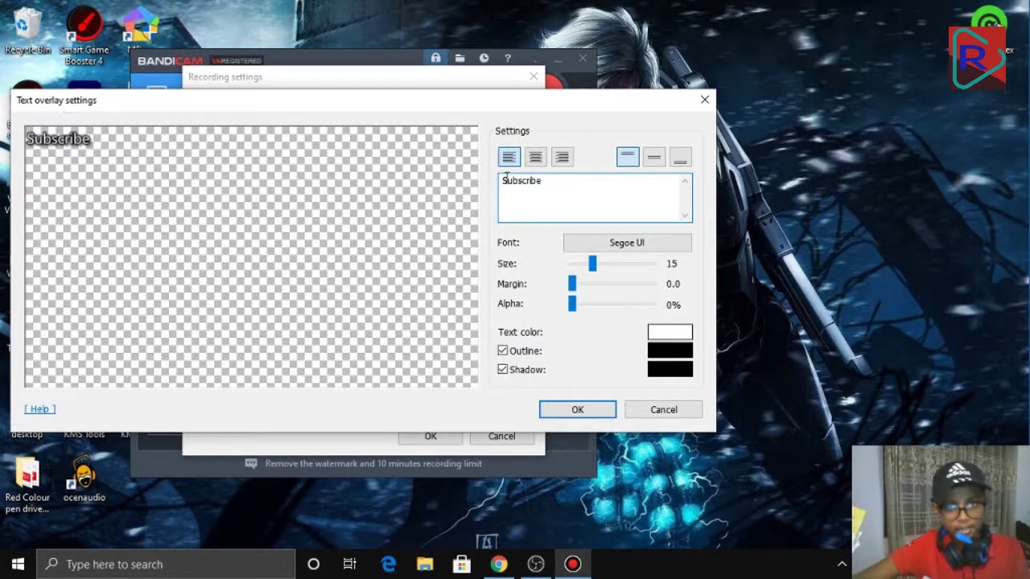
Try the horizontal and vertical alignments of the overlay text and place it in the bottom-left corner of the video
{"action": "left_click", "coordinate": [537, 158]}
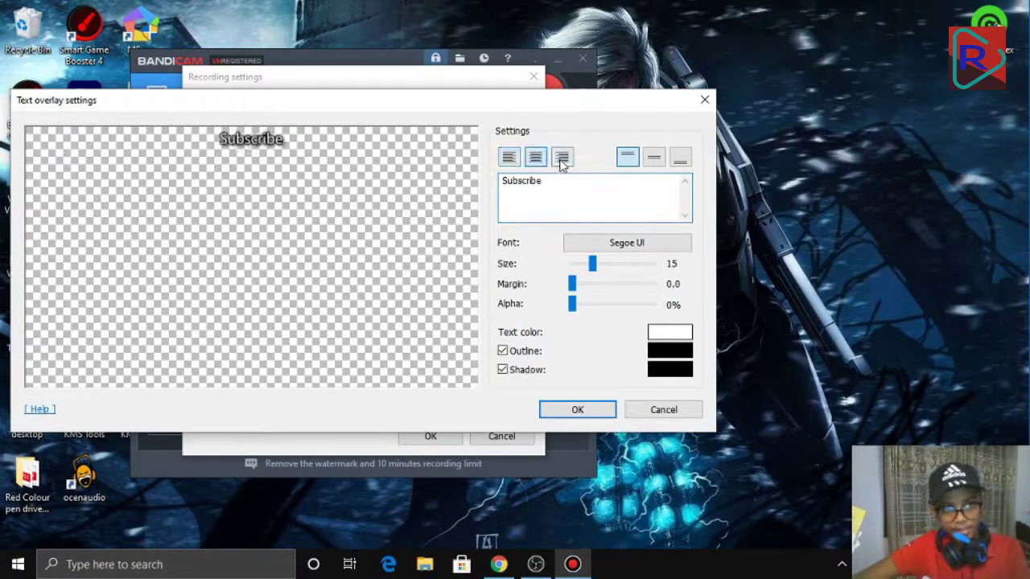
{"action": "left_click", "coordinate": [561, 157]}
{"action": "left_click", "coordinate": [508, 158]}
{"action": "left_click", "coordinate": [536, 158]}
{"action": "left_click", "coordinate": [562, 158]}
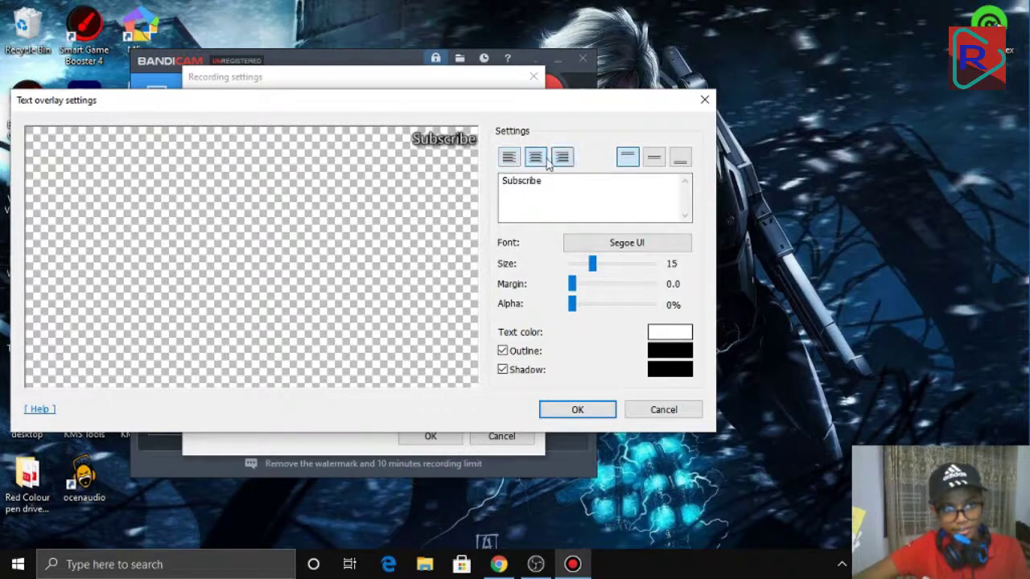
{"action": "left_click", "coordinate": [509, 158]}
{"action": "left_click", "coordinate": [654, 159]}
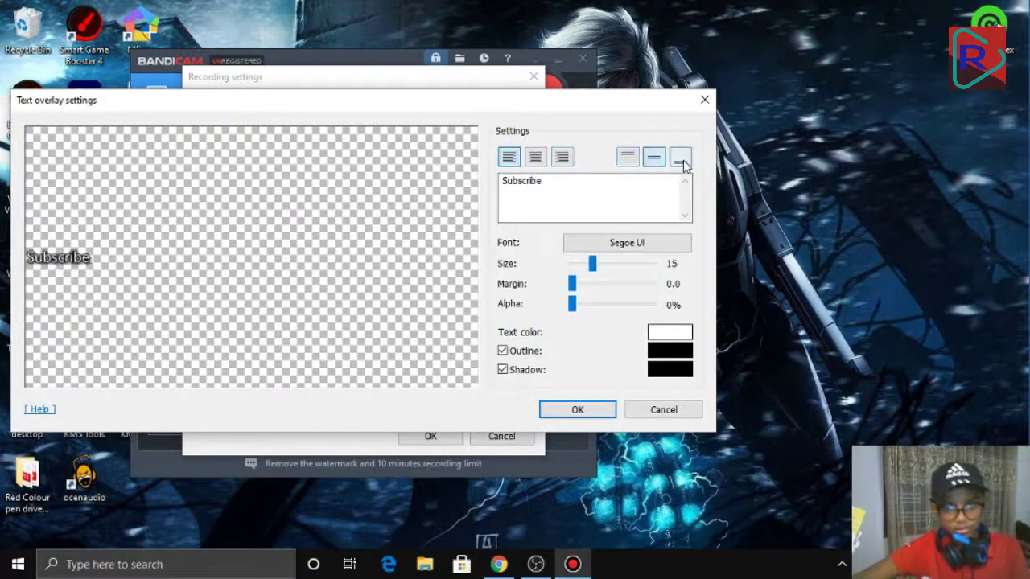
{"action": "left_click", "coordinate": [679, 159]}
{"action": "left_click", "coordinate": [537, 158]}
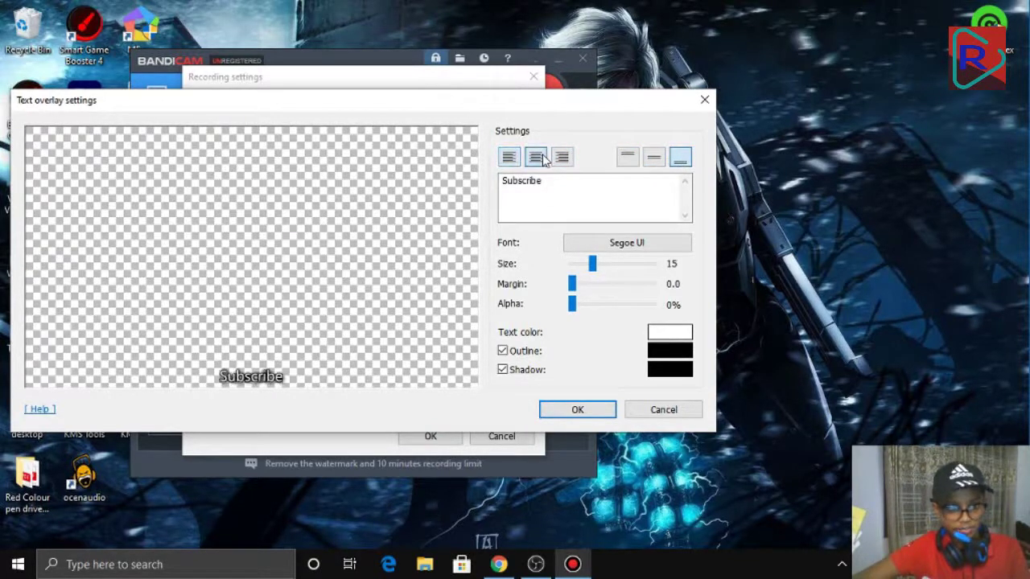
{"action": "left_click", "coordinate": [508, 157]}
Set the overlay text to size 19, margin 1.5 and alpha 29%, and make its outline red
{"action": "left_click_drag", "start_coordinate": [591, 267], "coordinate": [596, 314]}
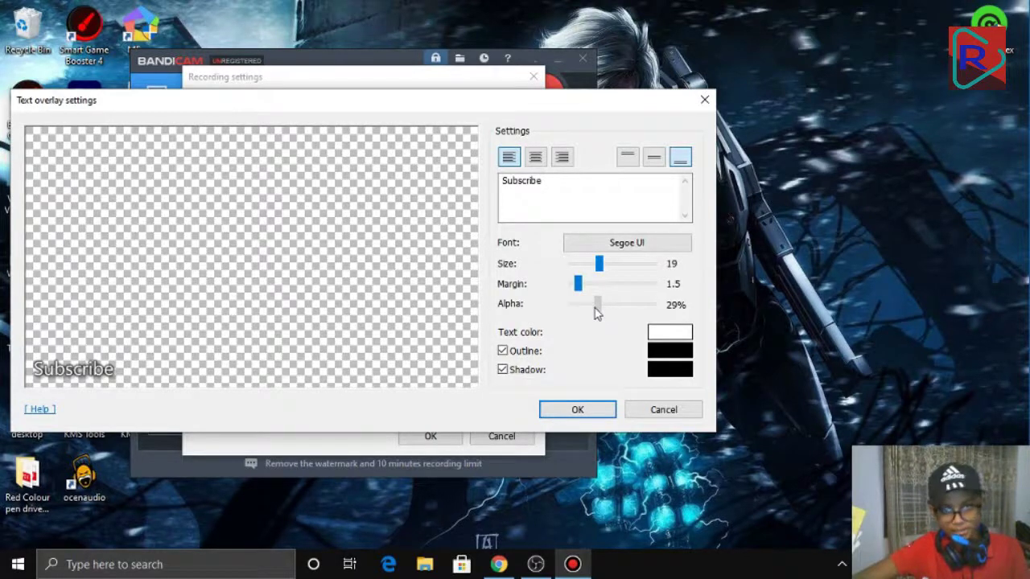
{"action": "left_click", "coordinate": [668, 354]}
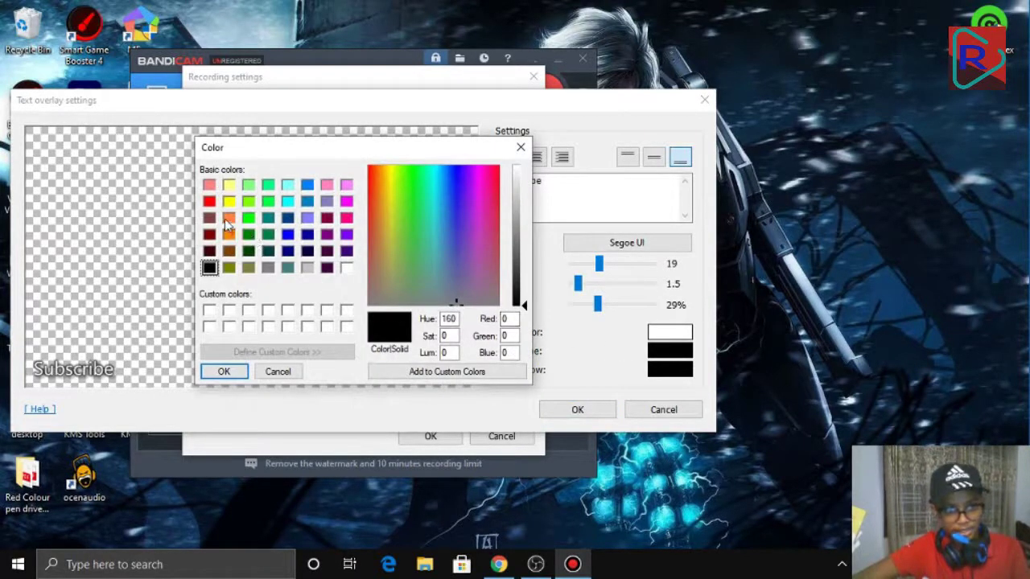
{"action": "left_click", "coordinate": [209, 201]}
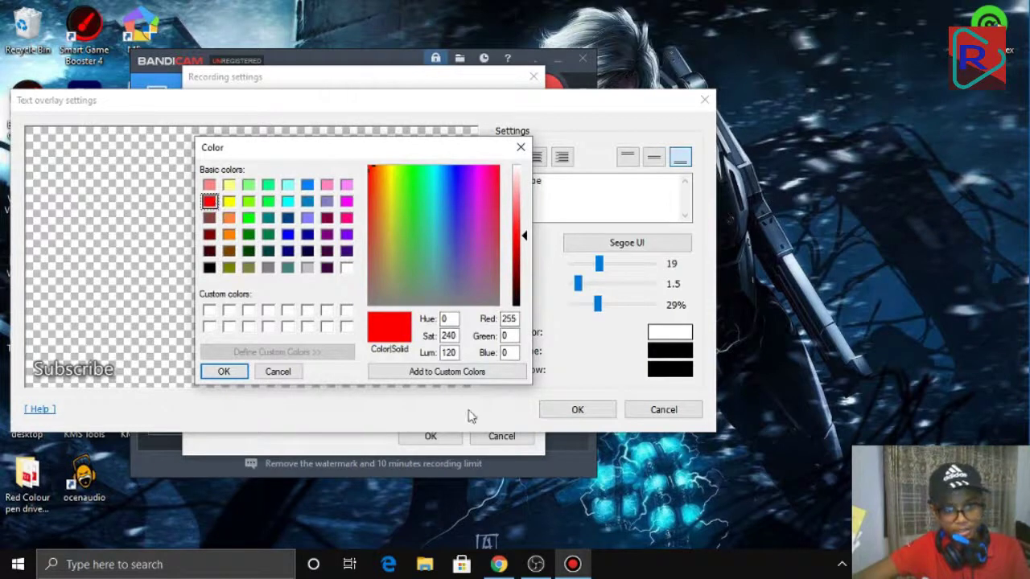
{"action": "left_click", "coordinate": [230, 374]}
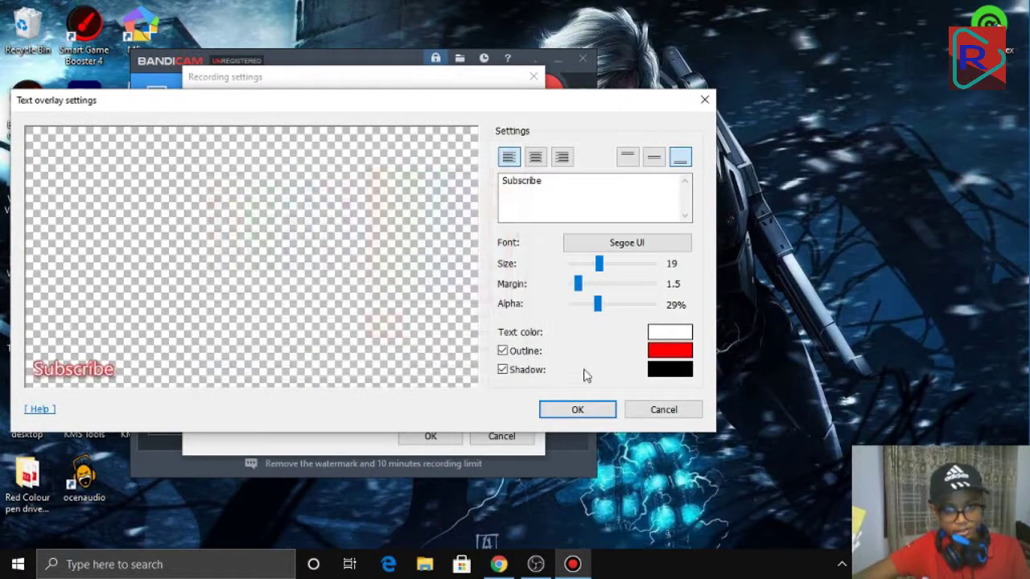
Set the shadow color of the overlay text to yellow
{"action": "left_click", "coordinate": [667, 368]}
{"action": "left_click", "coordinate": [210, 201]}
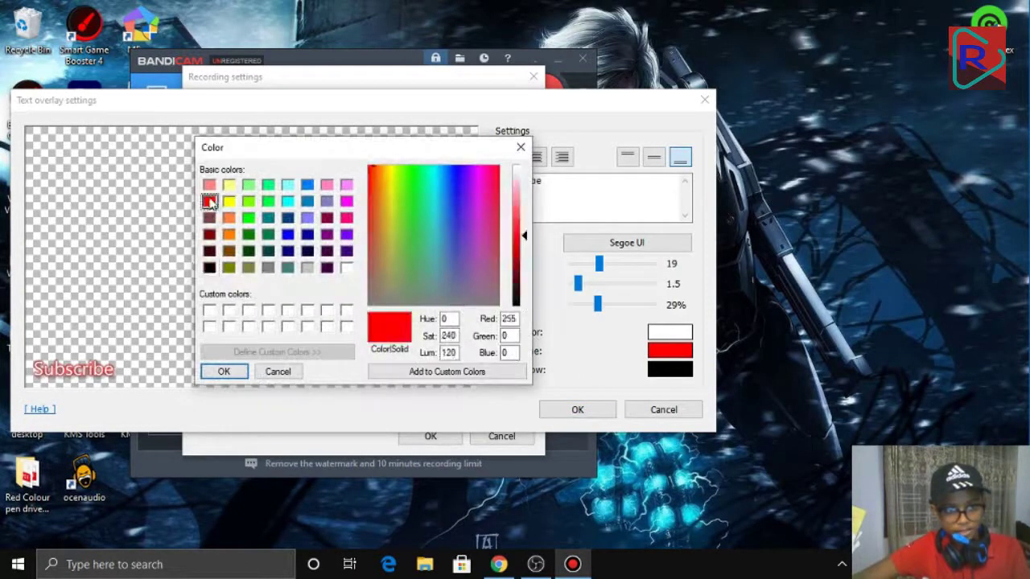
{"action": "left_click", "coordinate": [228, 201]}
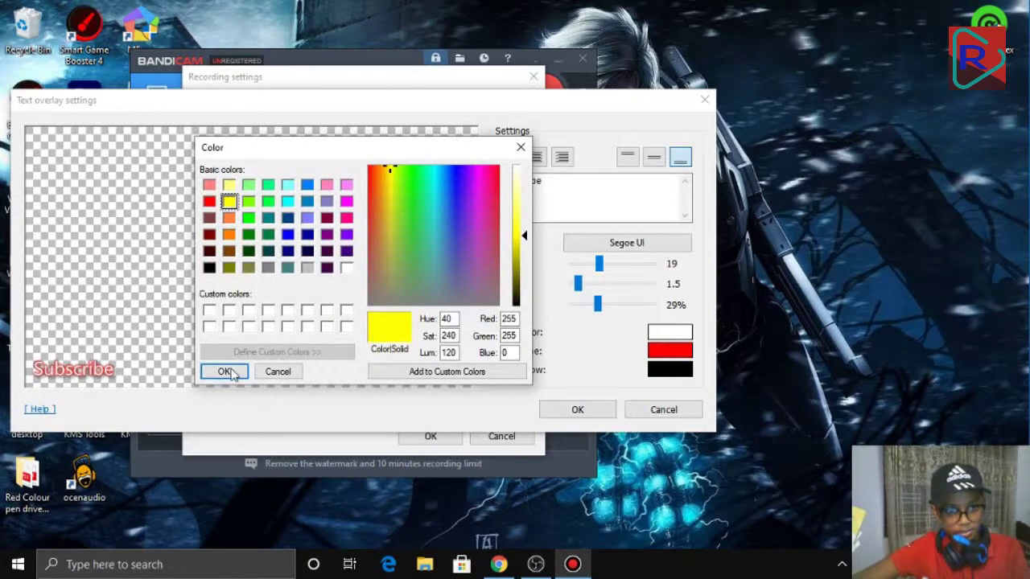
{"action": "left_click", "coordinate": [229, 372]}
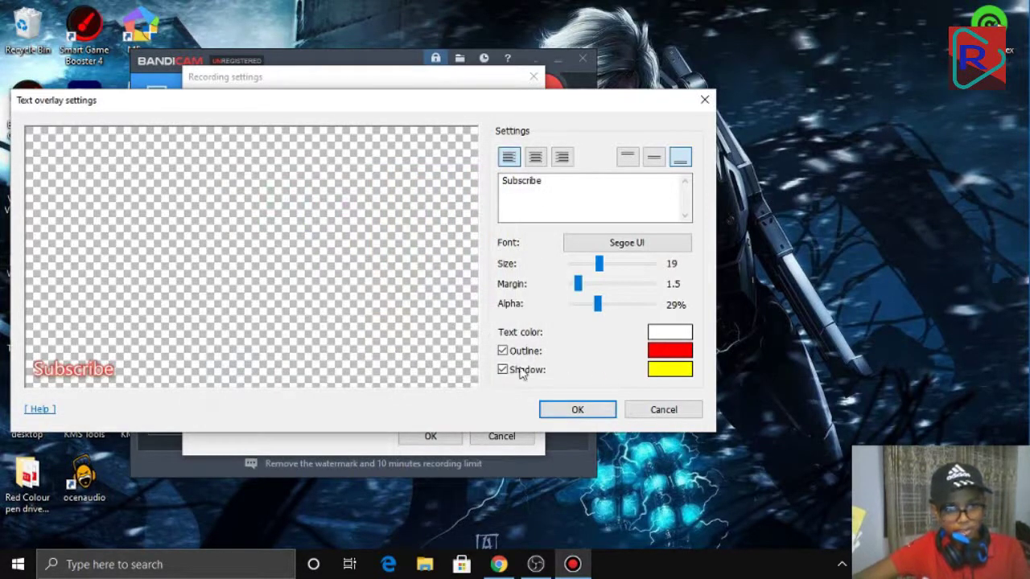
Set the text color of the Subscribe overlay to yellow and its shadow color to red
{"action": "left_click", "coordinate": [669, 339]}
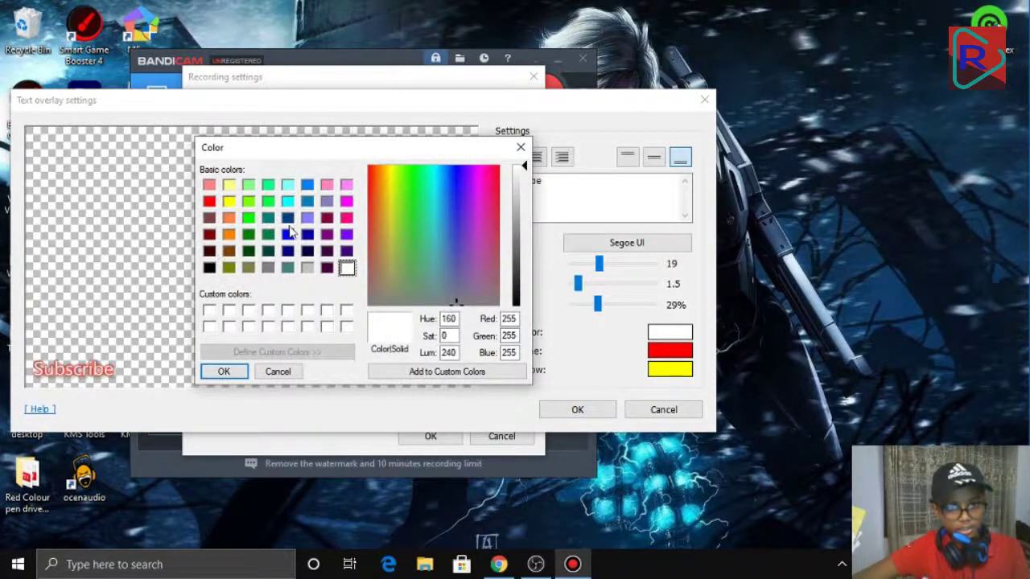
{"action": "left_click", "coordinate": [229, 202]}
{"action": "left_click", "coordinate": [223, 371]}
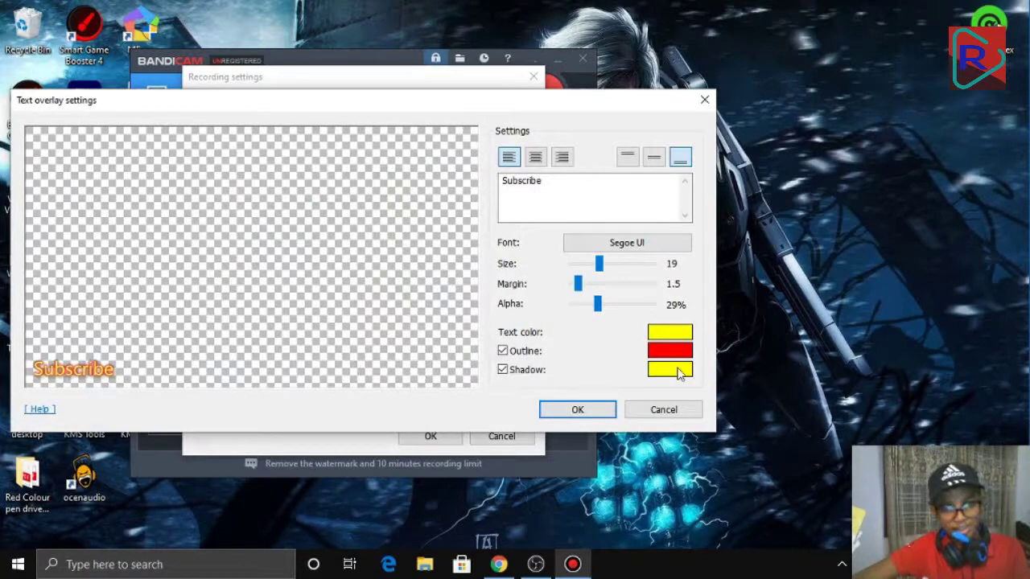
{"action": "left_click", "coordinate": [680, 370]}
{"action": "left_click", "coordinate": [210, 202]}
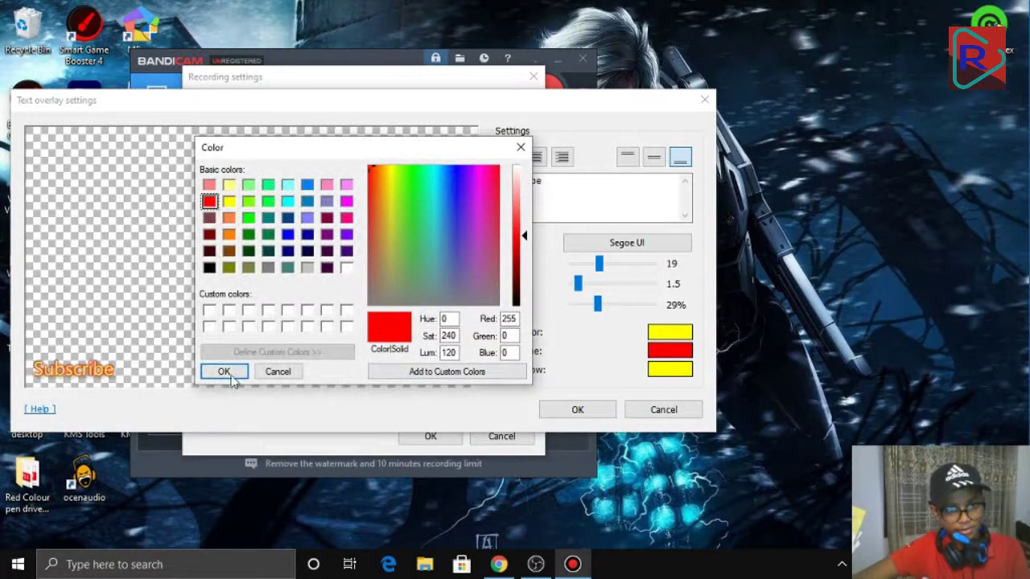
{"action": "left_click", "coordinate": [230, 374]}
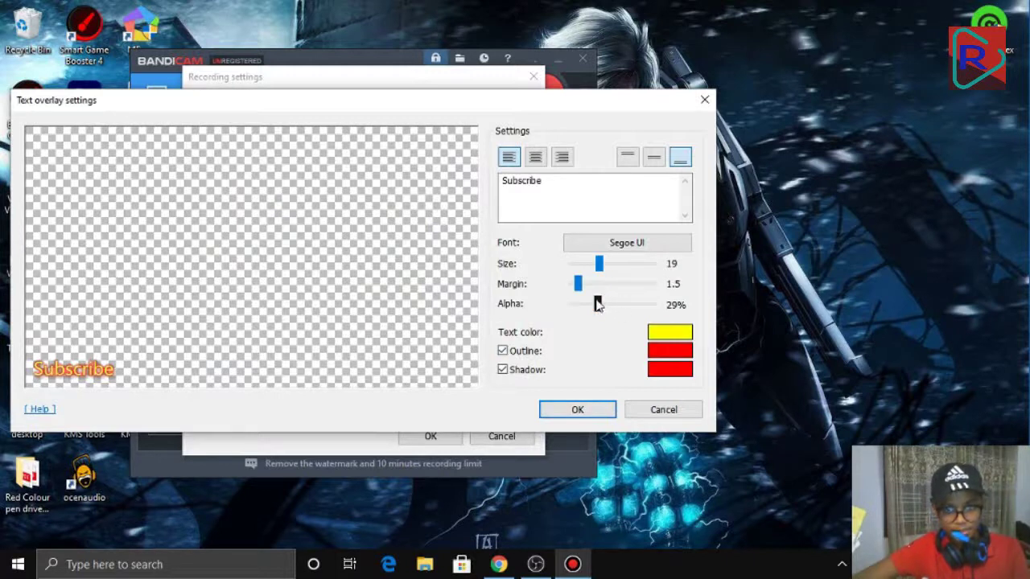
Try 0% alpha on the overlay text, set it to 37%, and save the text overlay
{"action": "left_click_drag", "start_coordinate": [596, 304], "coordinate": [509, 310]}
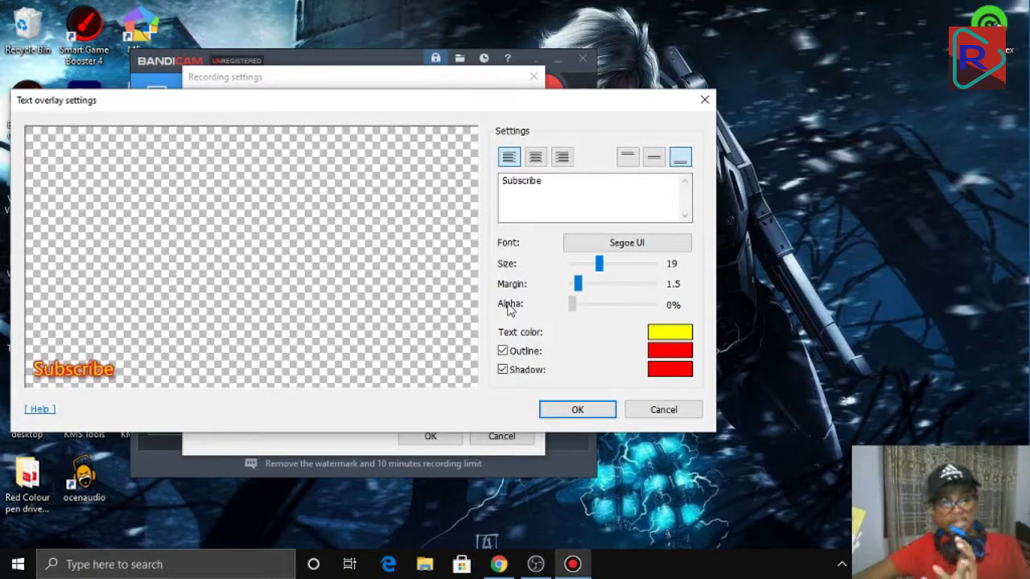
{"action": "left_click_drag", "start_coordinate": [509, 311], "coordinate": [605, 304]}
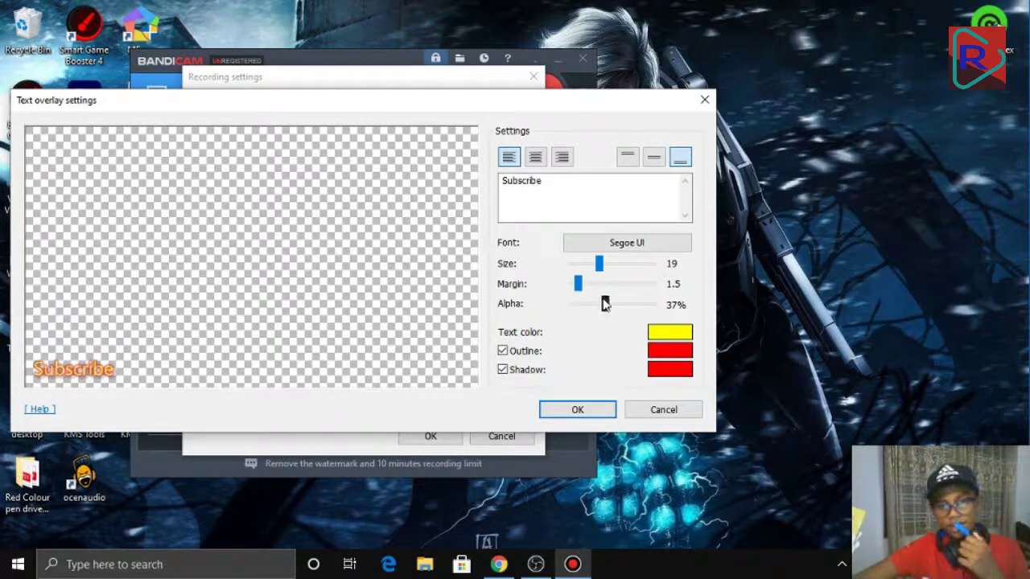
{"action": "left_click", "coordinate": [578, 410]}
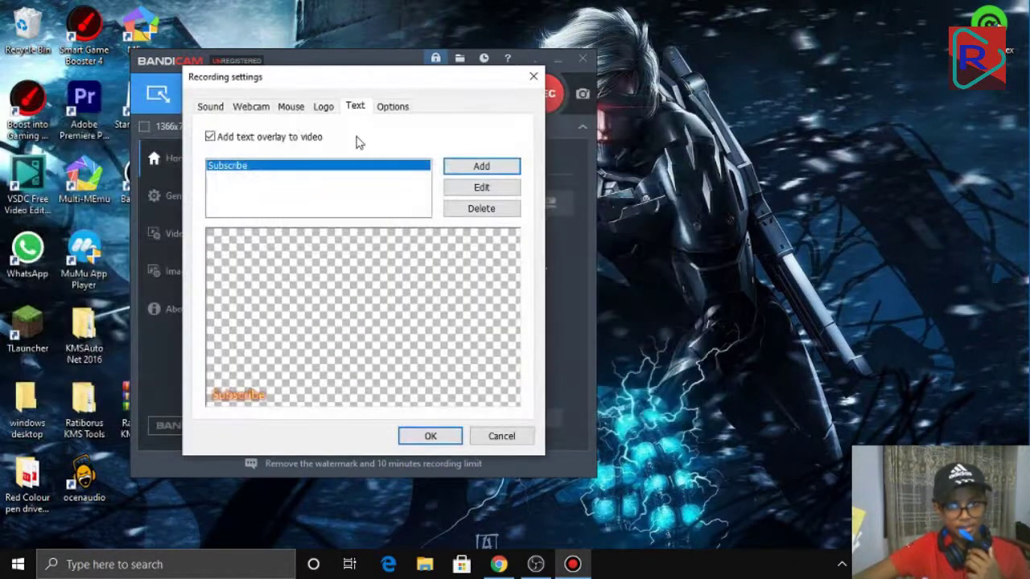
Review the recording priority choices in the recording options and accept the recording settings
{"action": "left_click", "coordinate": [393, 108]}
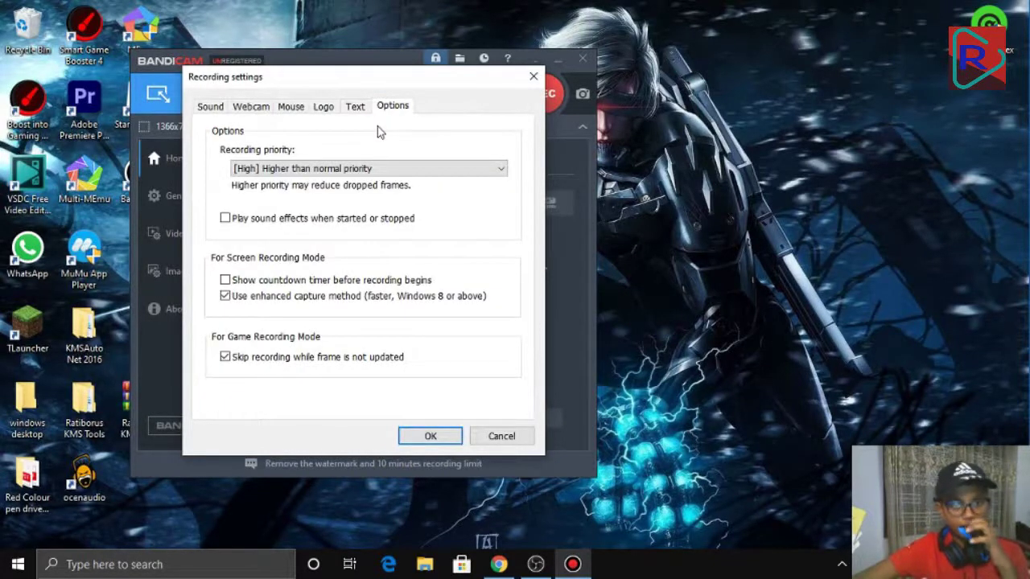
{"action": "left_click", "coordinate": [294, 171]}
{"action": "left_click", "coordinate": [295, 171]}
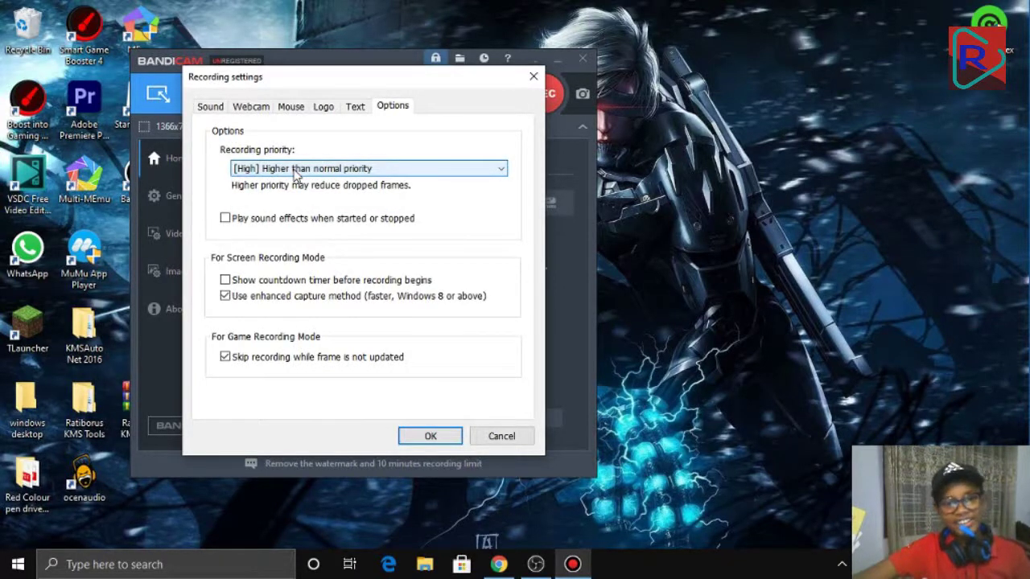
{"action": "left_click", "coordinate": [295, 170]}
{"action": "left_click", "coordinate": [294, 171]}
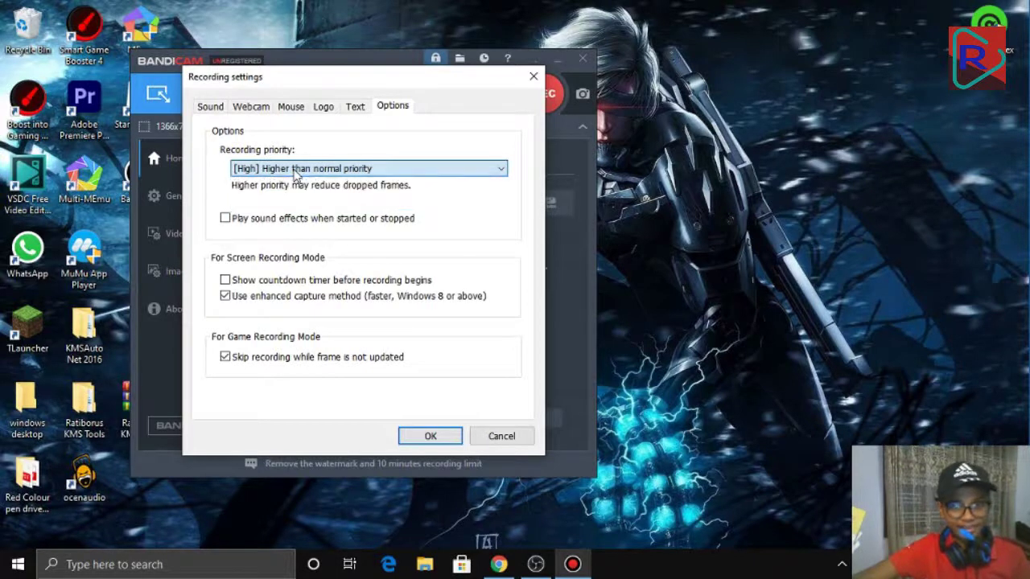
{"action": "left_click", "coordinate": [295, 170]}
{"action": "left_click", "coordinate": [295, 170]}
{"action": "left_click", "coordinate": [295, 170]}
{"action": "left_click", "coordinate": [295, 171]}
{"action": "left_click", "coordinate": [294, 170]}
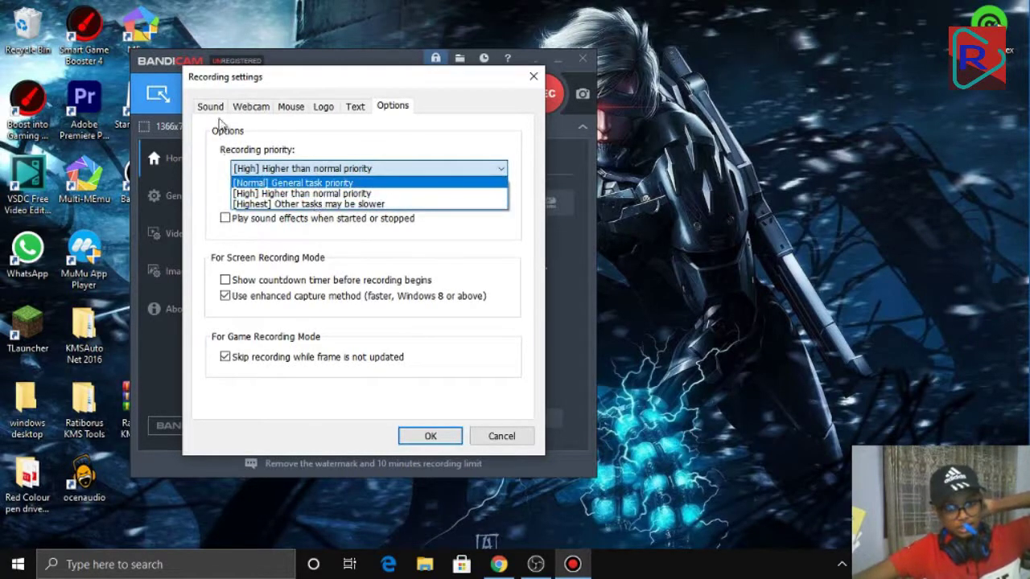
{"action": "left_click", "coordinate": [205, 171]}
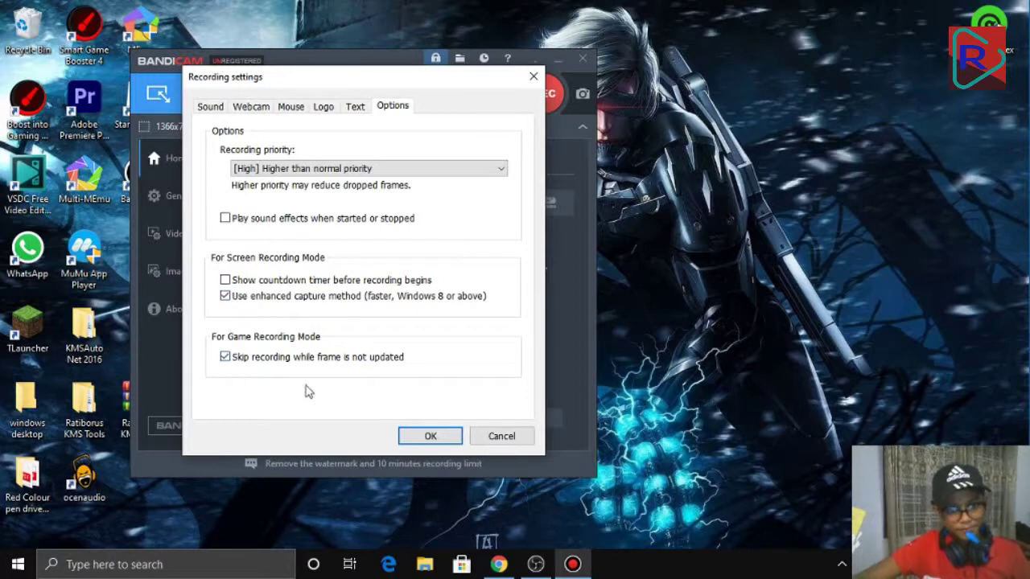
{"action": "left_click", "coordinate": [431, 436]}
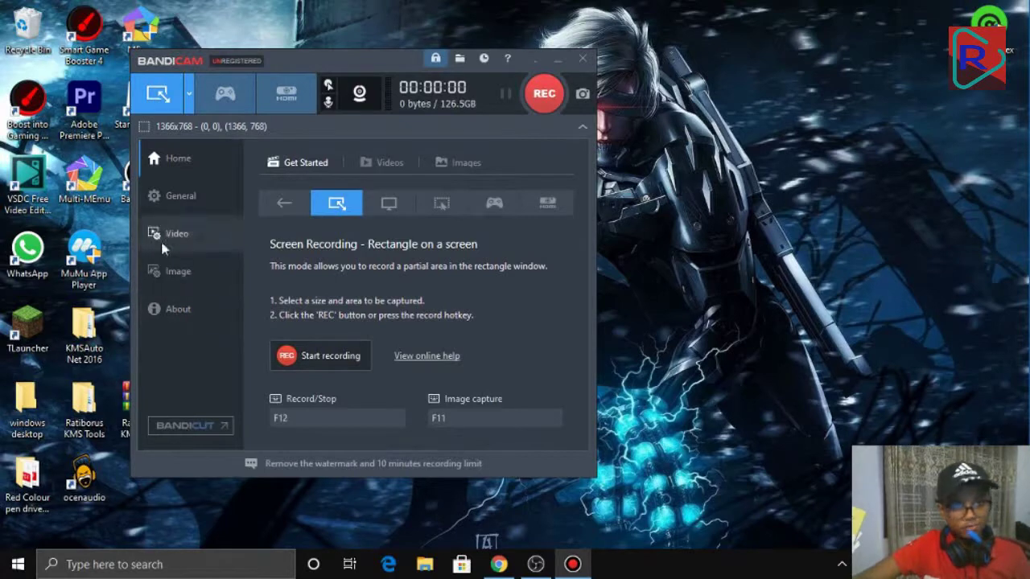
In the general options, try the always-on-top and start-minimized options, leave both off, and enable running Bandicam on Windows startup
{"action": "left_click", "coordinate": [175, 209]}
{"action": "left_click", "coordinate": [189, 166]}
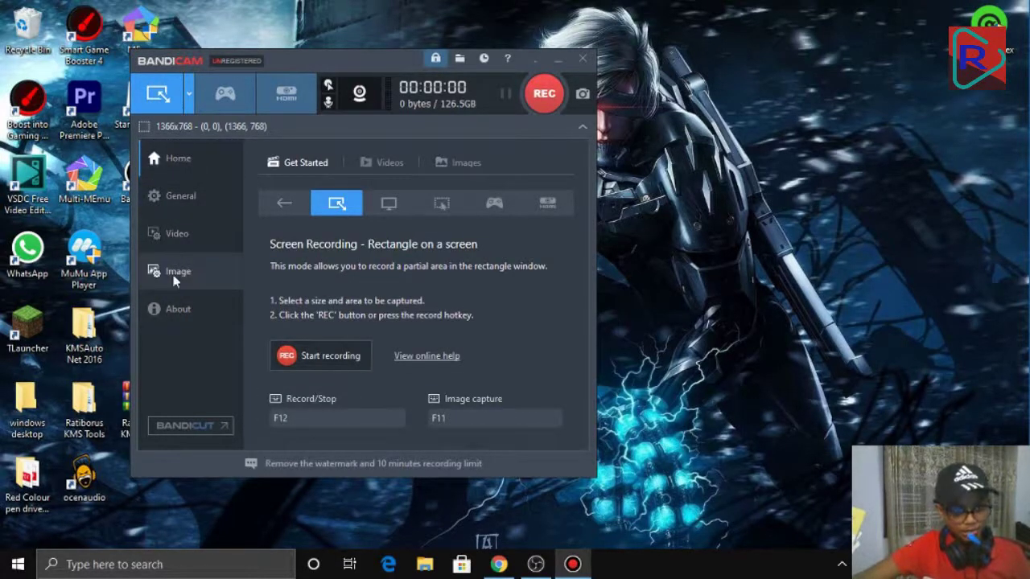
{"action": "left_click", "coordinate": [182, 239]}
{"action": "left_click", "coordinate": [181, 205]}
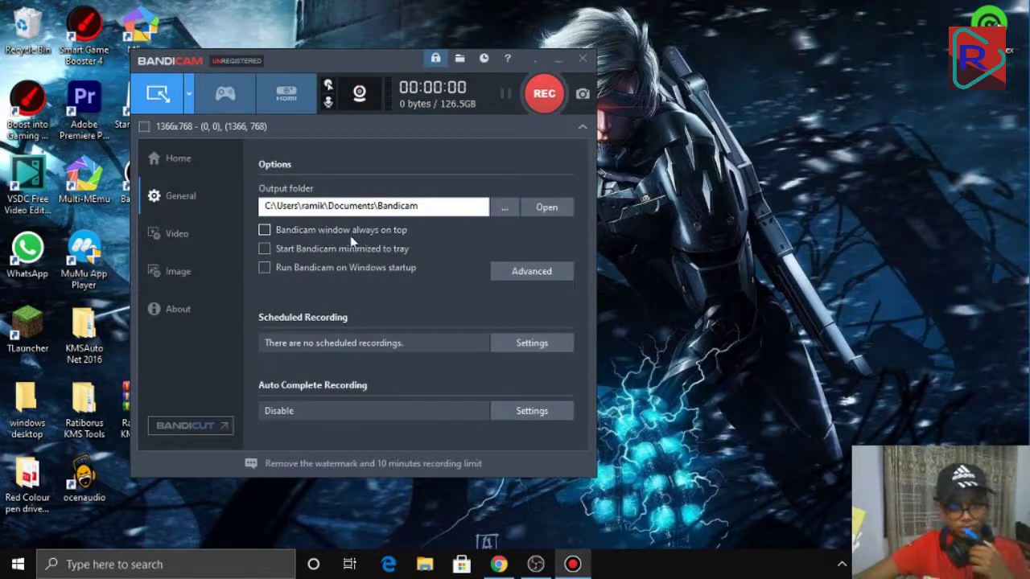
{"action": "left_click", "coordinate": [302, 247]}
{"action": "left_click", "coordinate": [303, 231]}
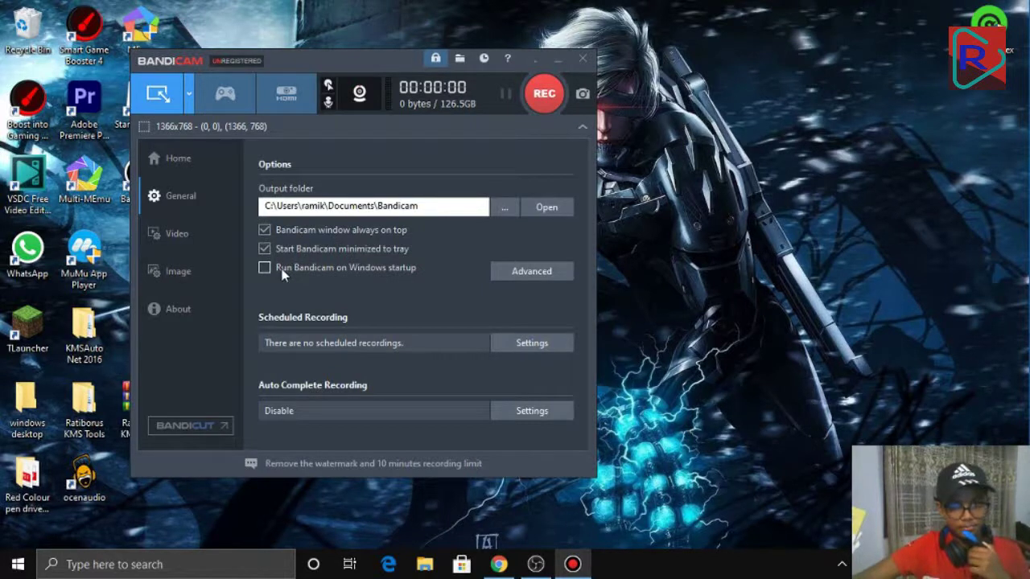
{"action": "left_click", "coordinate": [293, 250]}
{"action": "left_click", "coordinate": [293, 250]}
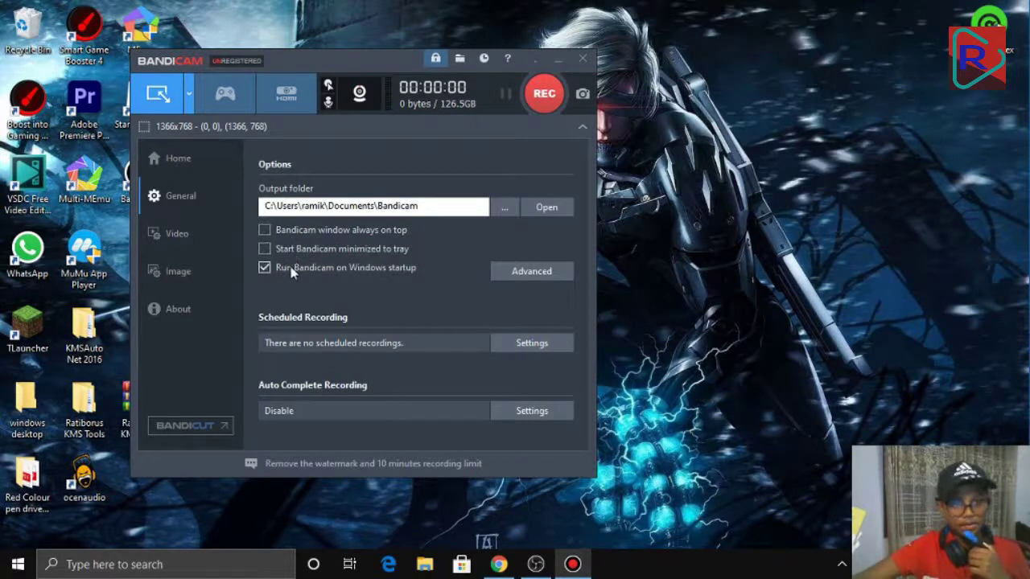
Apply the YouTube / Twitter (720p) preset to the video recording format
{"action": "left_click", "coordinate": [176, 239]}
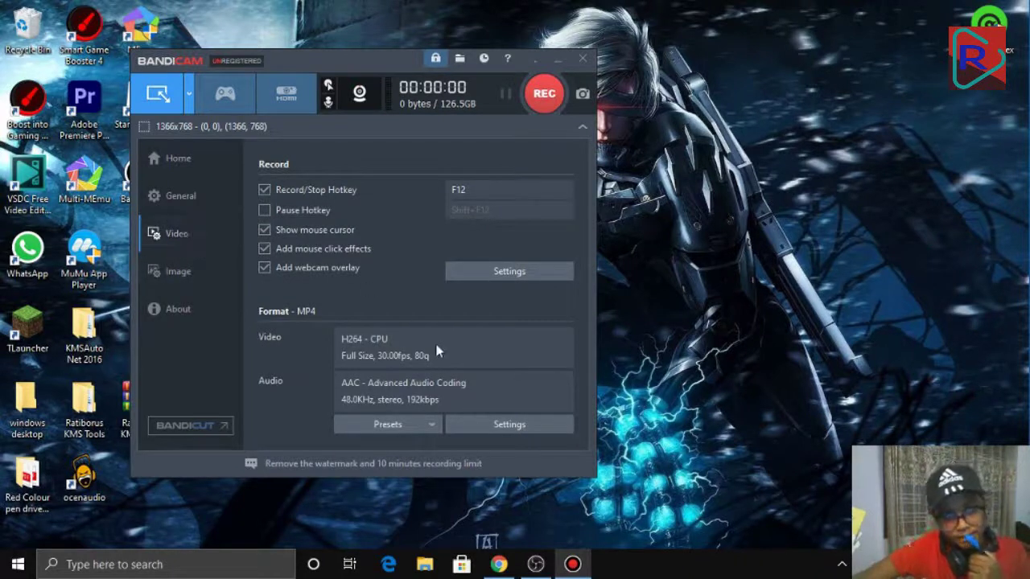
{"action": "left_click", "coordinate": [393, 426]}
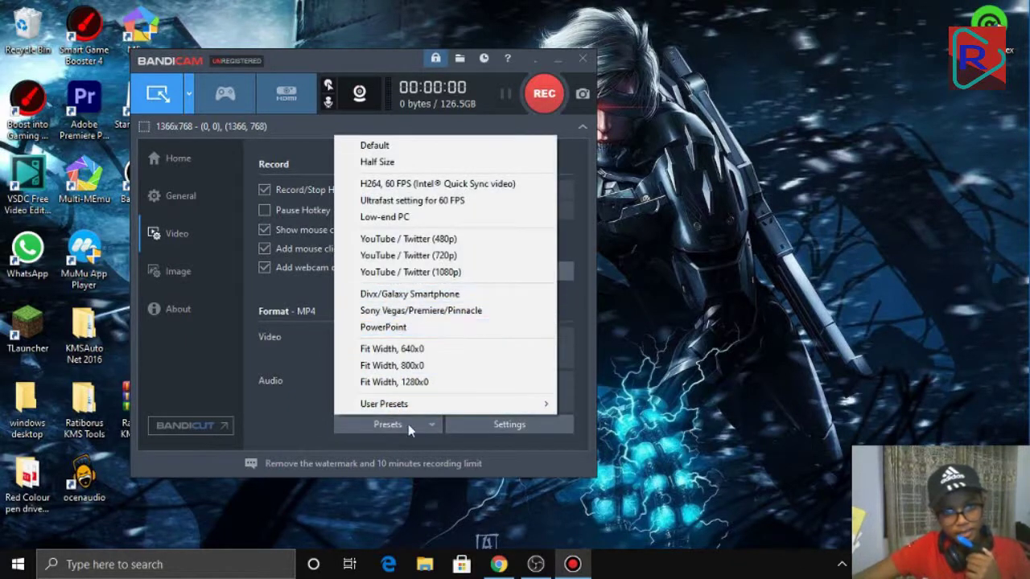
{"action": "left_click", "coordinate": [403, 424]}
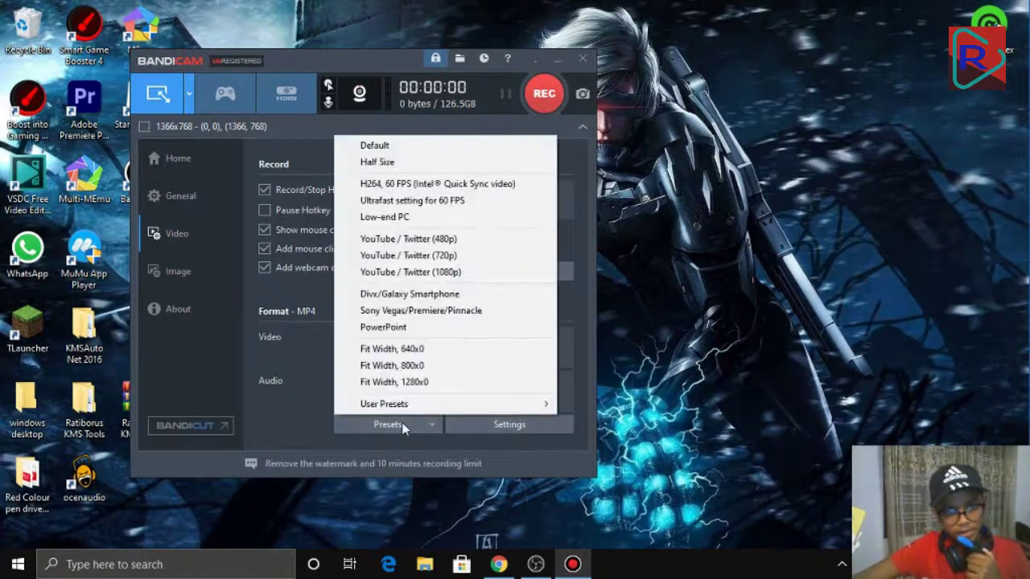
{"action": "left_click", "coordinate": [401, 424]}
{"action": "left_click", "coordinate": [404, 426]}
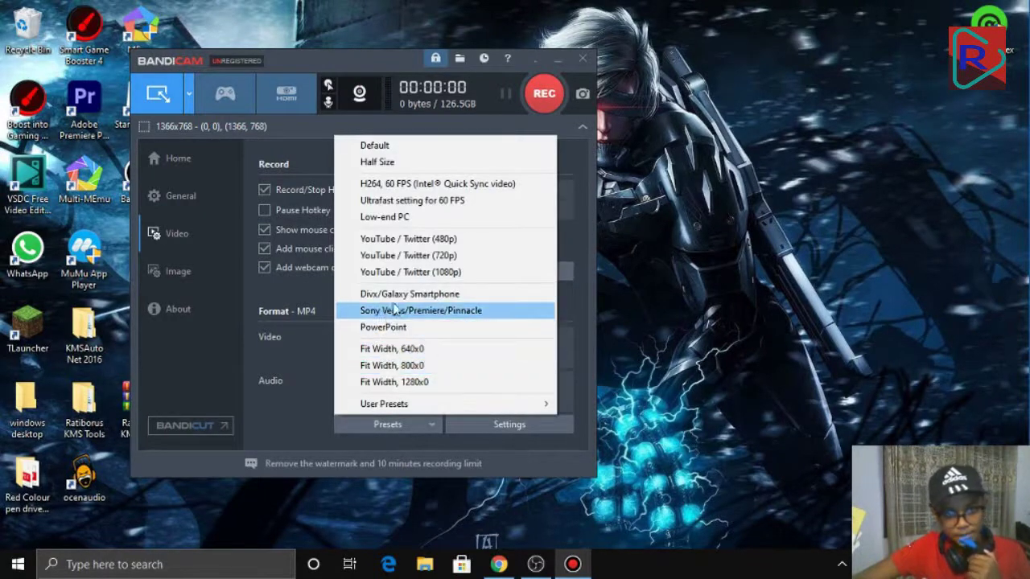
{"action": "left_click", "coordinate": [453, 262]}
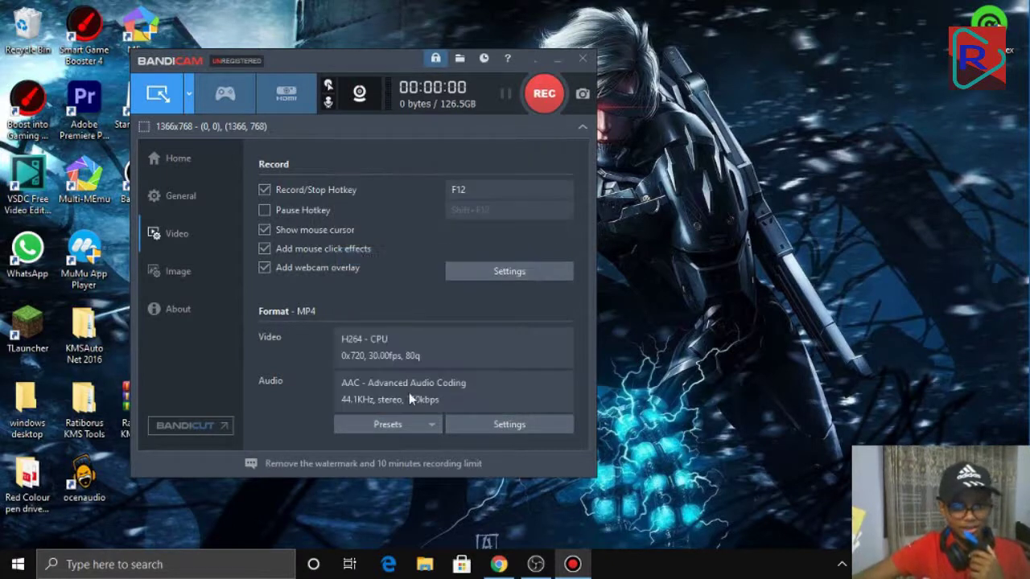
{"action": "left_click", "coordinate": [411, 421]}
{"action": "left_click", "coordinate": [434, 255]}
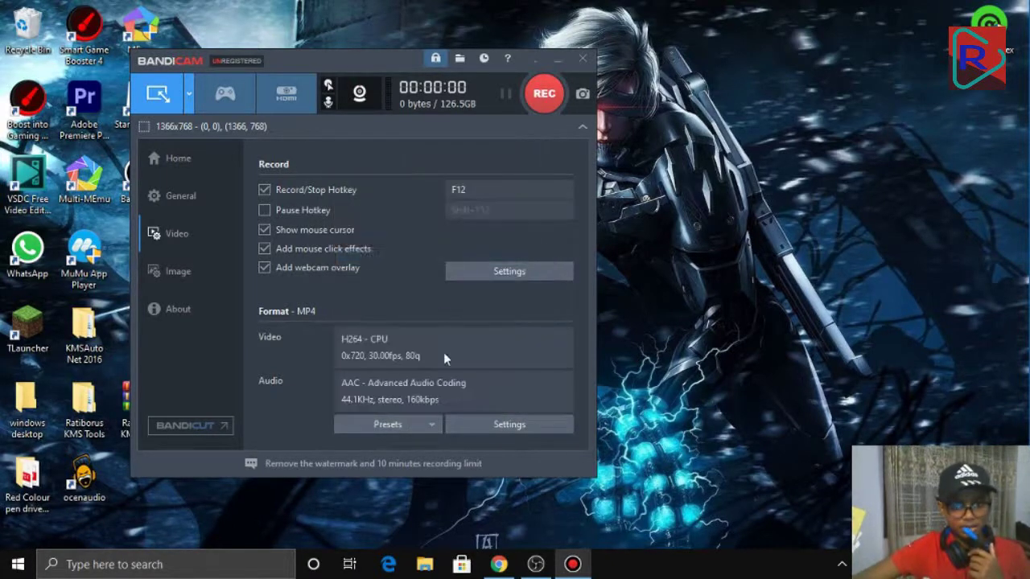
{"action": "left_click", "coordinate": [429, 427]}
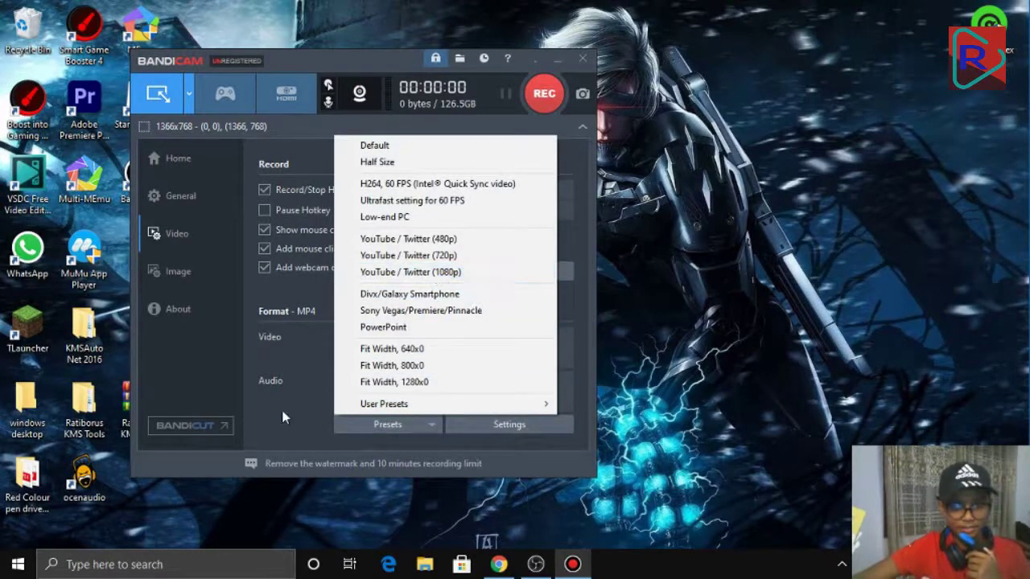
{"action": "left_click", "coordinate": [406, 255]}
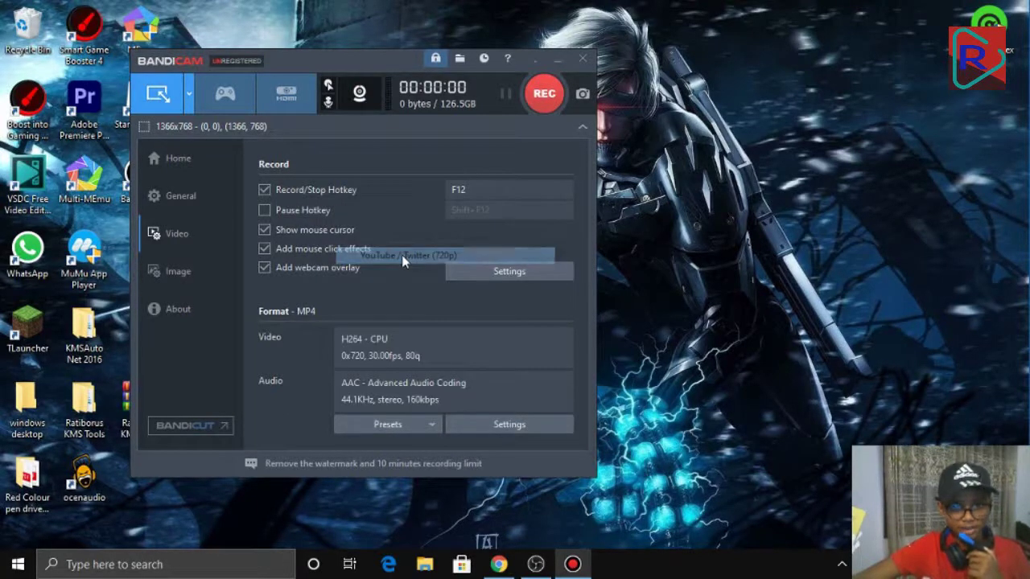
{"action": "left_click", "coordinate": [422, 423]}
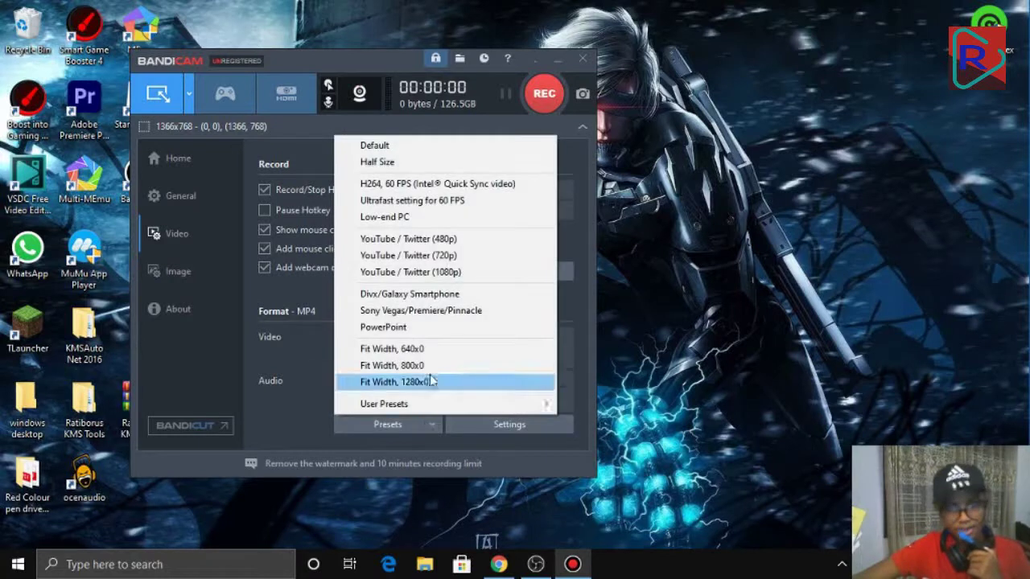
{"action": "left_click", "coordinate": [470, 256]}
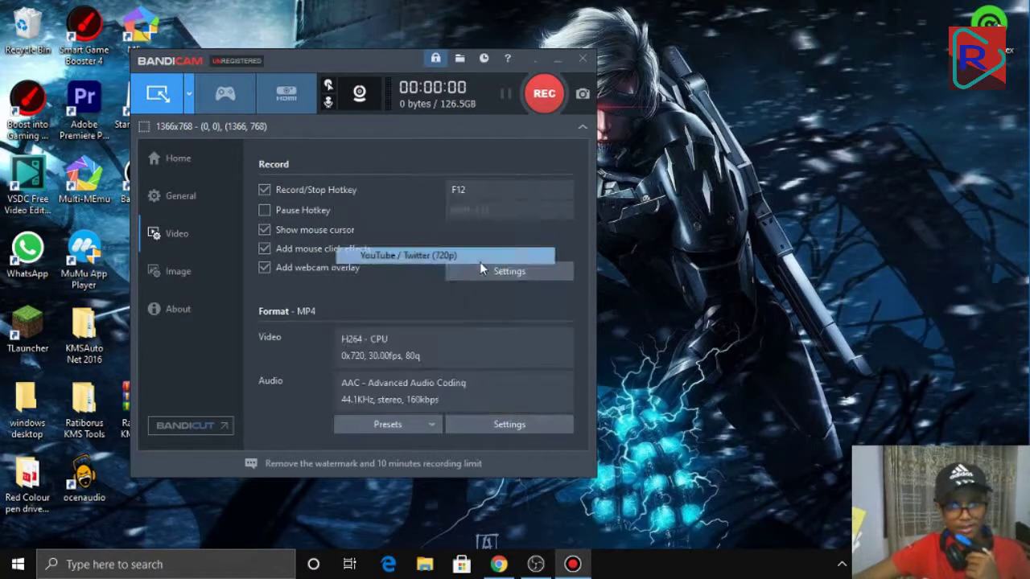
Examine the file type, FPS, video height and audio frequency choices in the recording format settings
{"action": "left_click", "coordinate": [487, 426]}
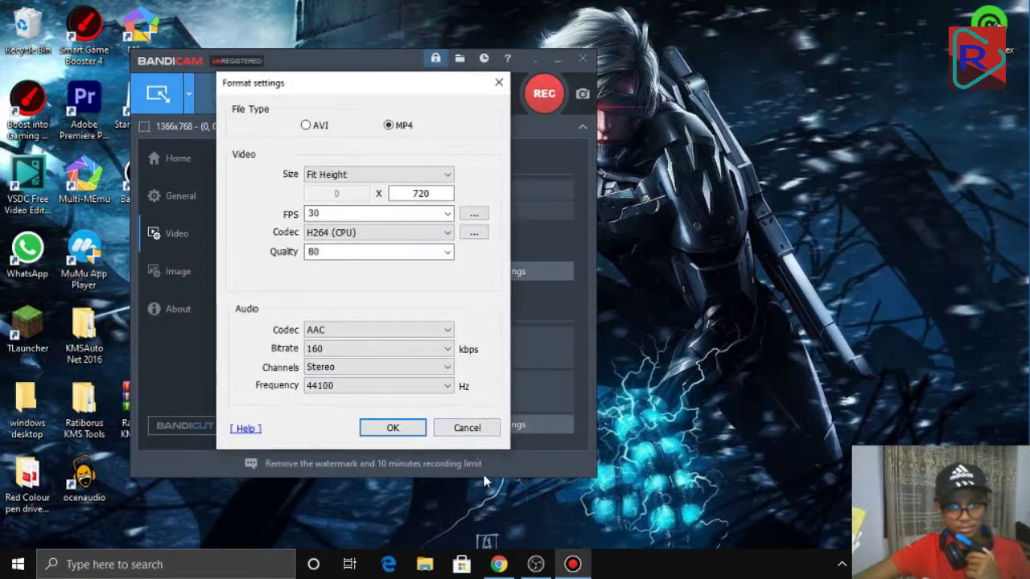
{"action": "left_click", "coordinate": [468, 425]}
{"action": "left_click", "coordinate": [512, 427]}
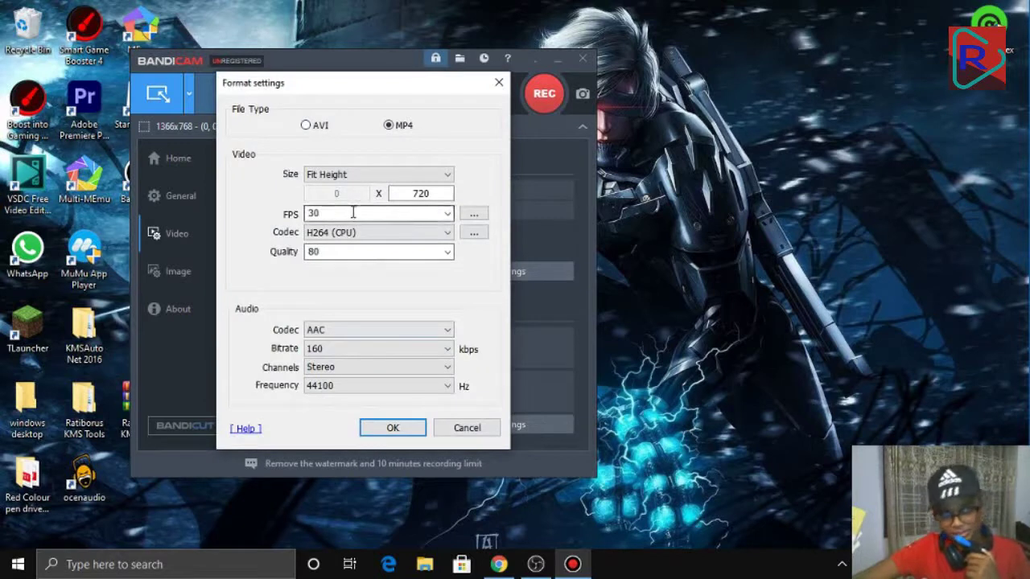
{"action": "left_click", "coordinate": [325, 126]}
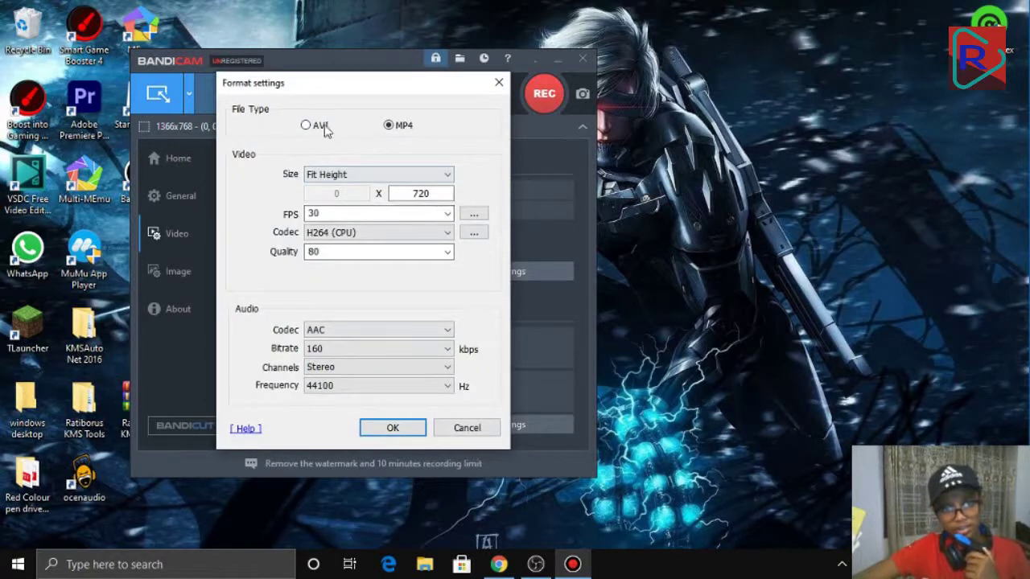
{"action": "left_click", "coordinate": [396, 131]}
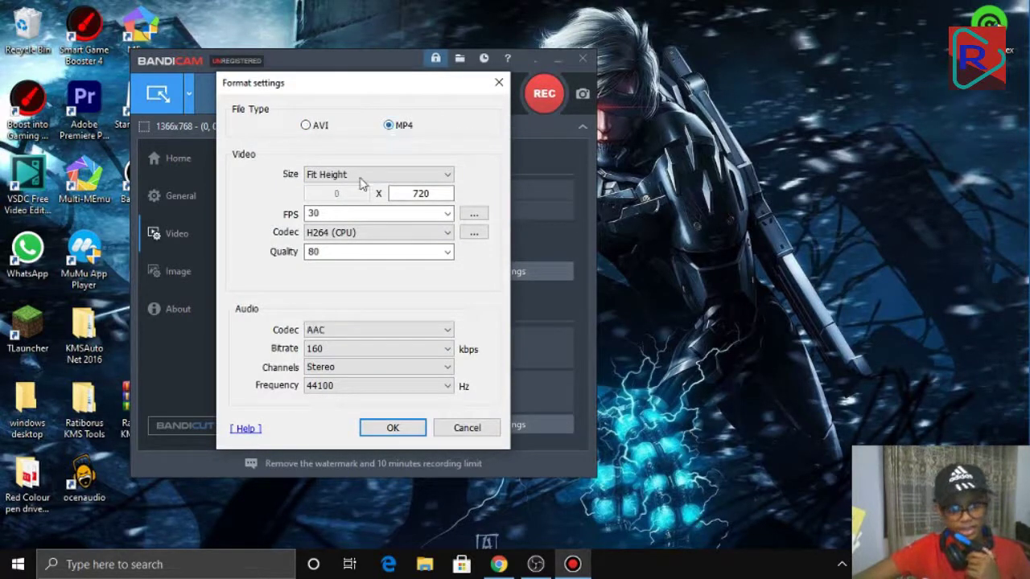
{"action": "double_click", "coordinate": [329, 211]}
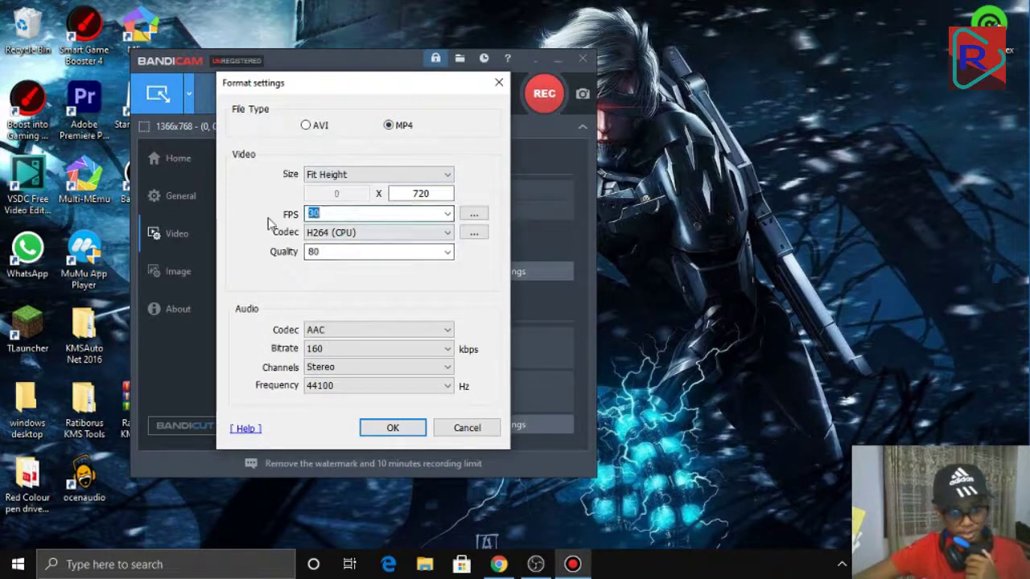
{"action": "double_click", "coordinate": [427, 197]}
{"action": "left_click", "coordinate": [433, 196]}
{"action": "double_click", "coordinate": [434, 196]}
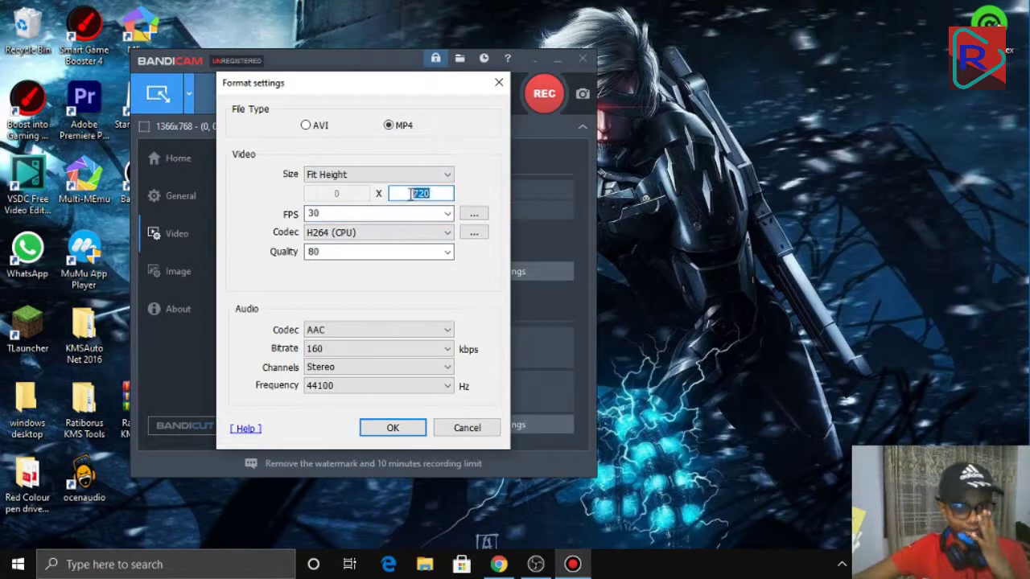
{"action": "left_click", "coordinate": [326, 385]}
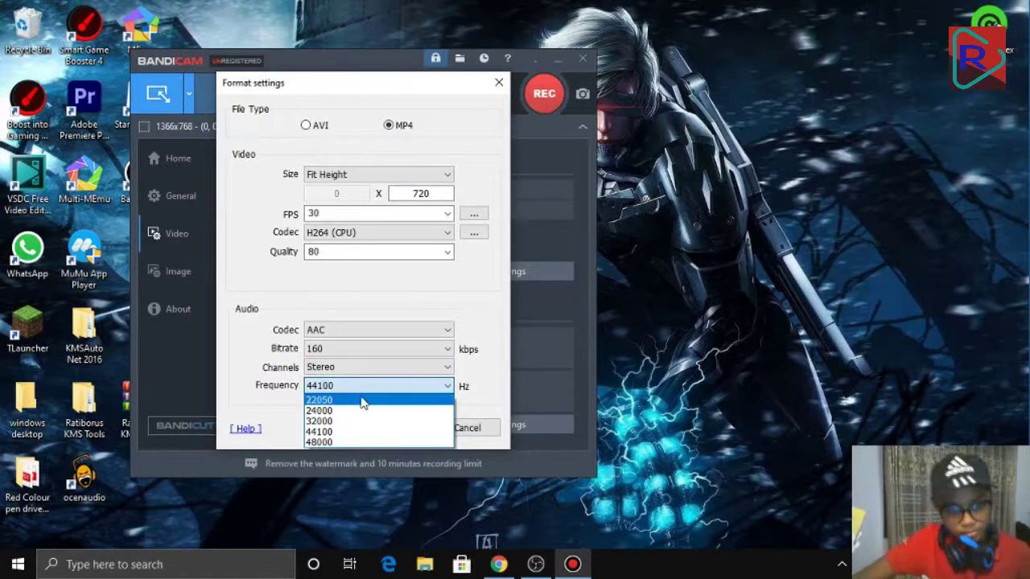
{"action": "left_click", "coordinate": [358, 389]}
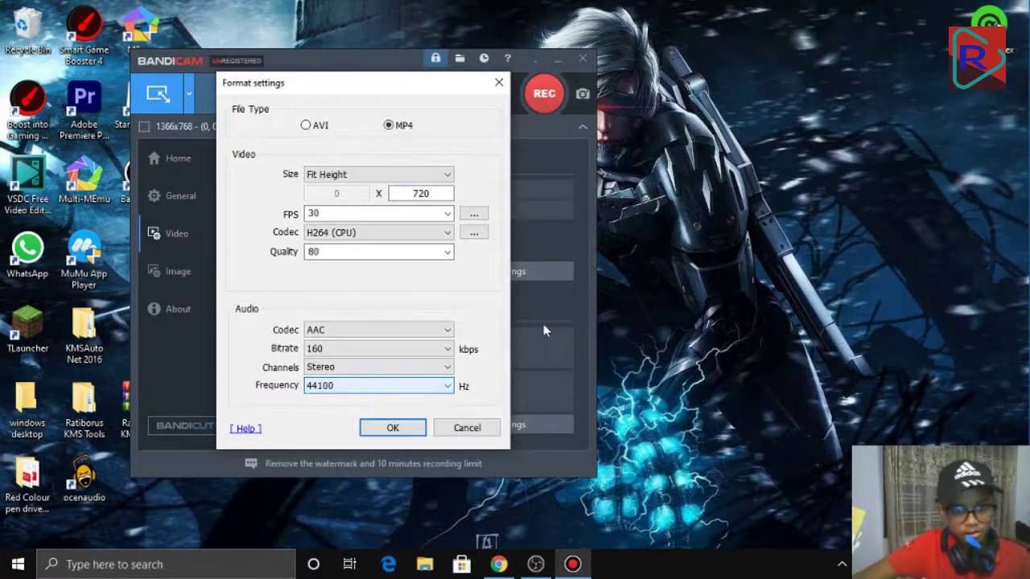
Review the audio frequency and channel choices, trying Mono and settling on 44100 Hz and Stereo
{"action": "left_click", "coordinate": [391, 385]}
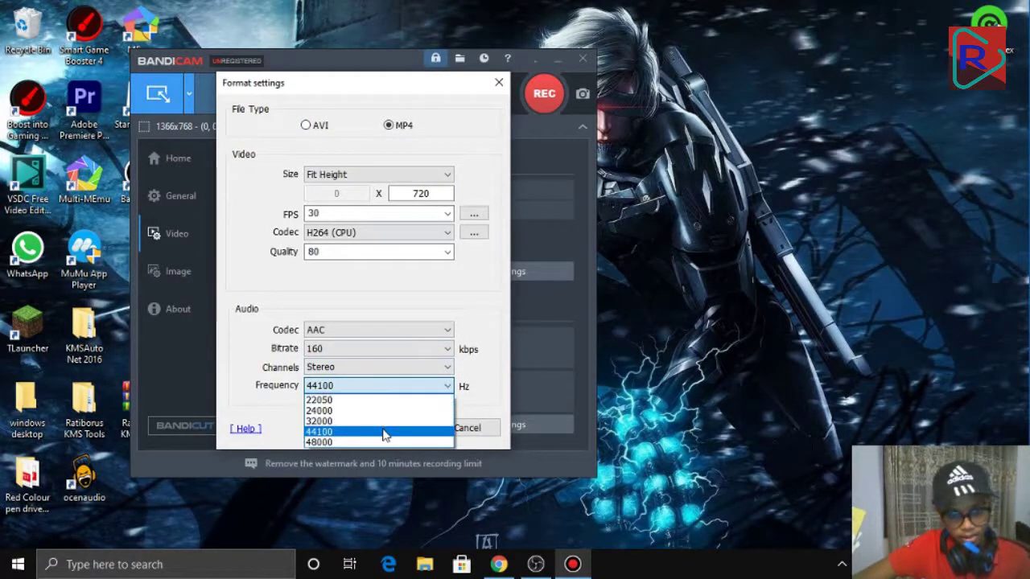
{"action": "left_click", "coordinate": [329, 432]}
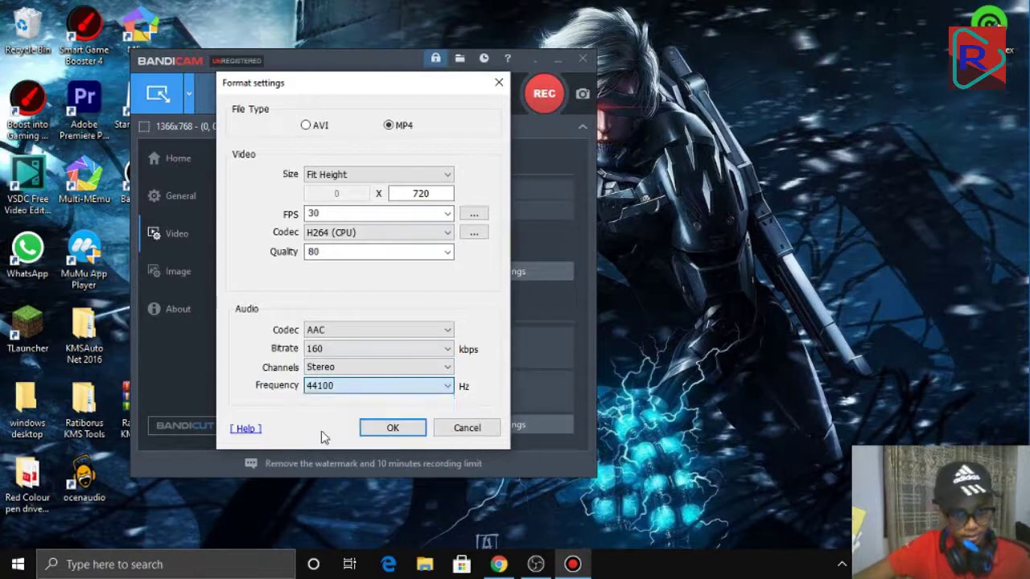
{"action": "left_click", "coordinate": [356, 388]}
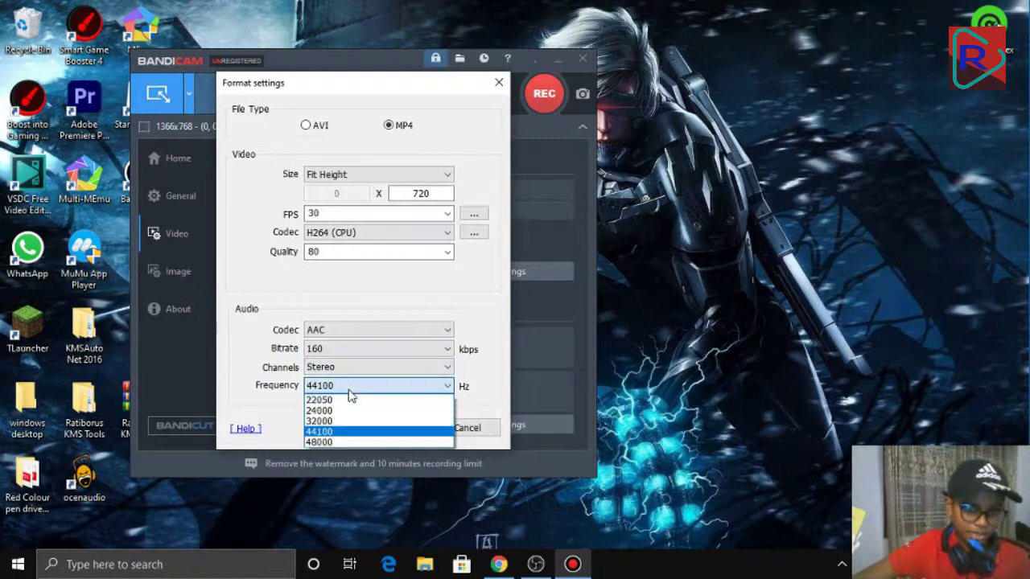
{"action": "left_click", "coordinate": [339, 437]}
{"action": "left_click", "coordinate": [337, 369]}
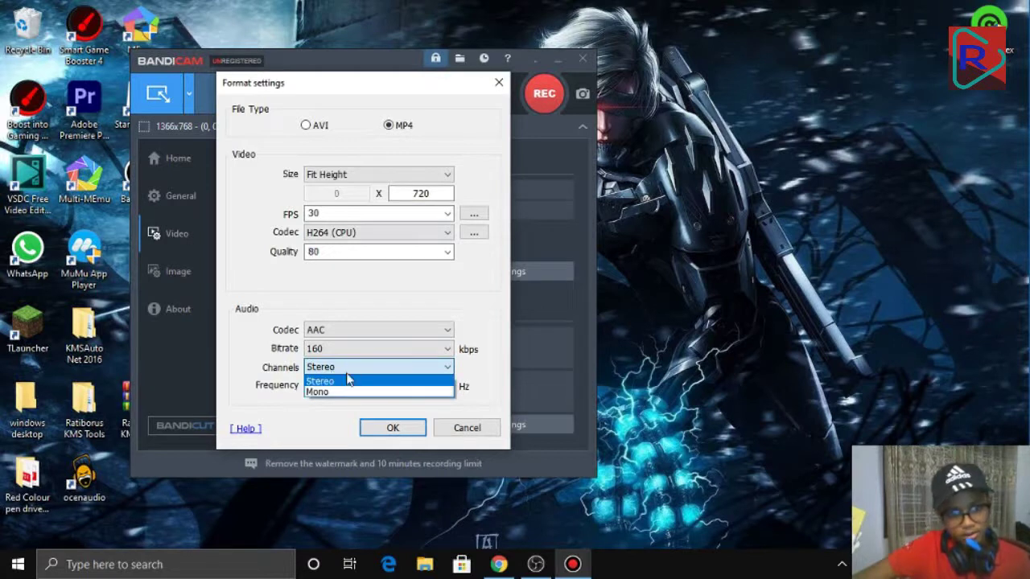
{"action": "left_click", "coordinate": [339, 392]}
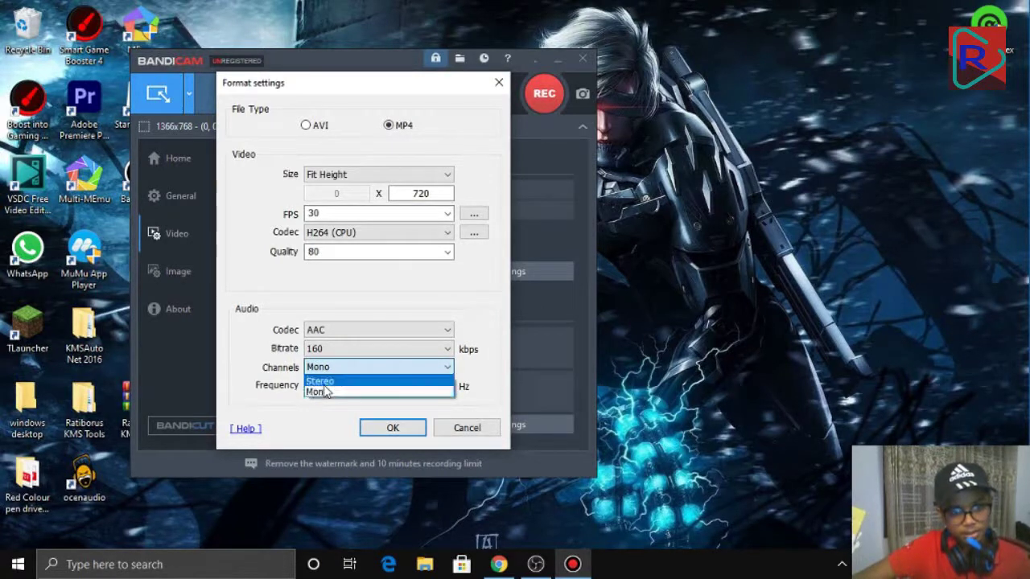
{"action": "left_click", "coordinate": [326, 382]}
Review the audio bitrate choices and select 160 kbps
{"action": "left_click", "coordinate": [345, 350]}
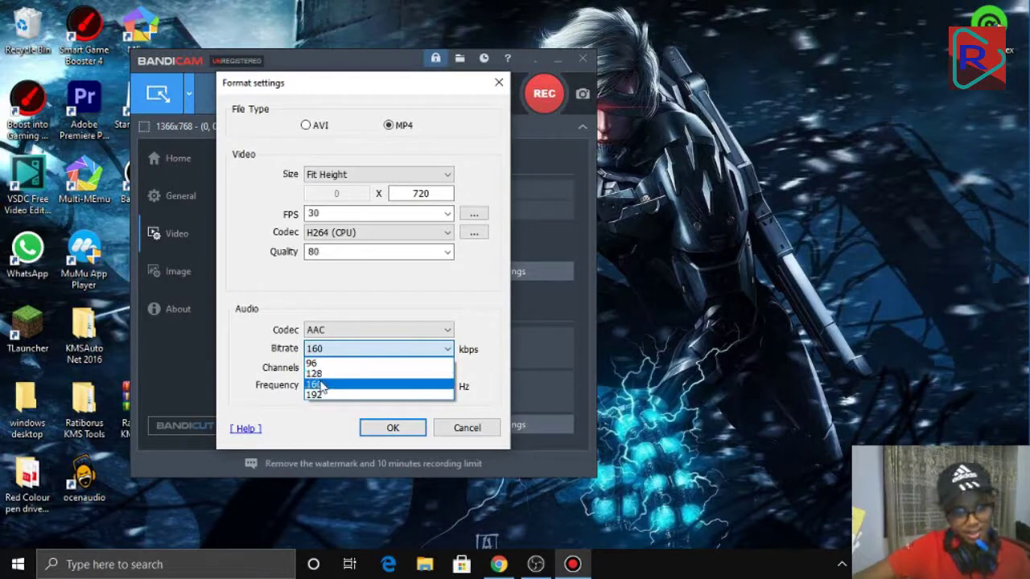
{"action": "left_click", "coordinate": [318, 384]}
{"action": "left_click", "coordinate": [340, 347]}
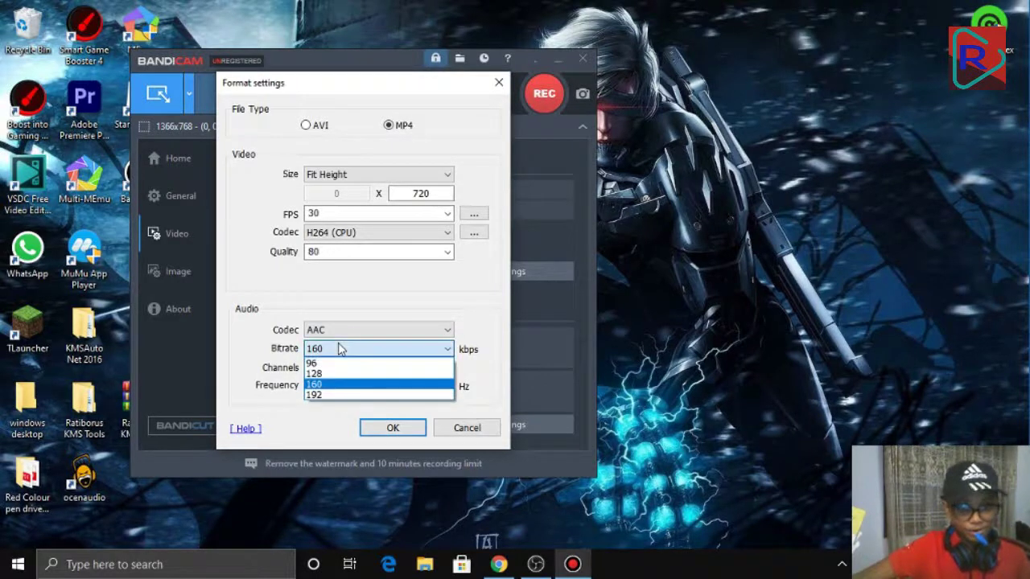
{"action": "left_click", "coordinate": [320, 384]}
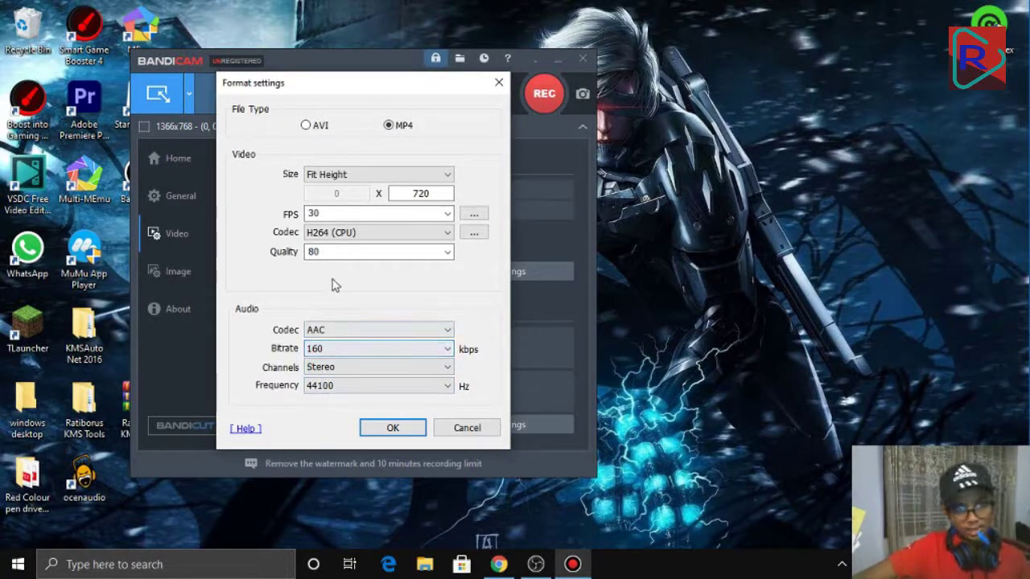
Select a video quality of 80 and a frame rate of 30 FPS, and accept the format settings
{"action": "left_click", "coordinate": [441, 252]}
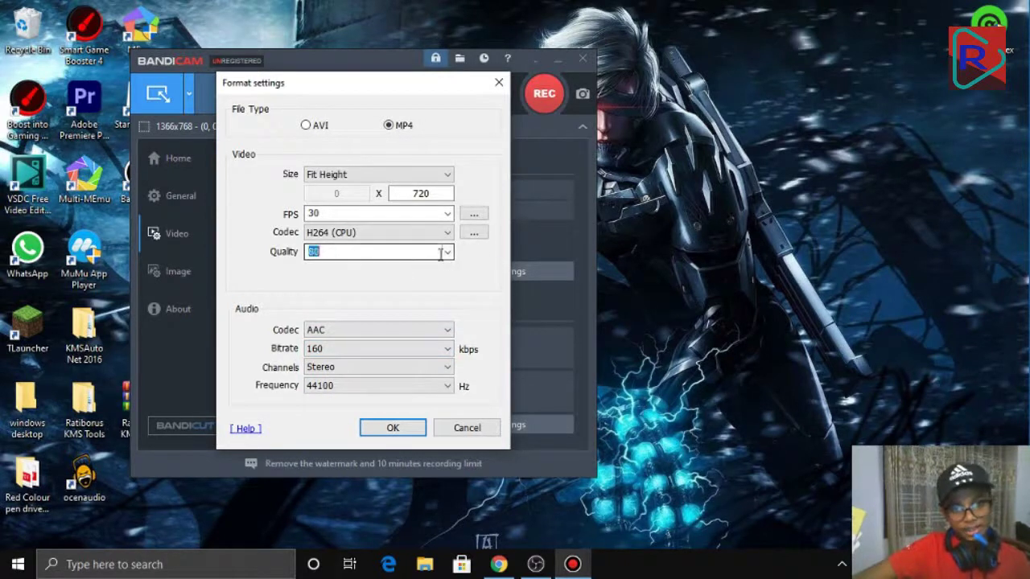
{"action": "left_click", "coordinate": [446, 254]}
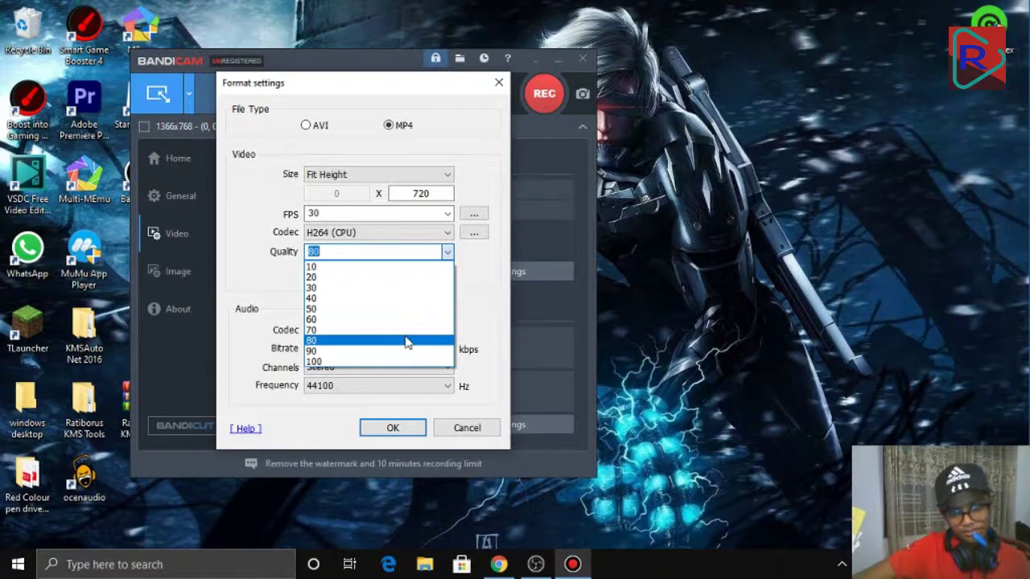
{"action": "left_click", "coordinate": [315, 341]}
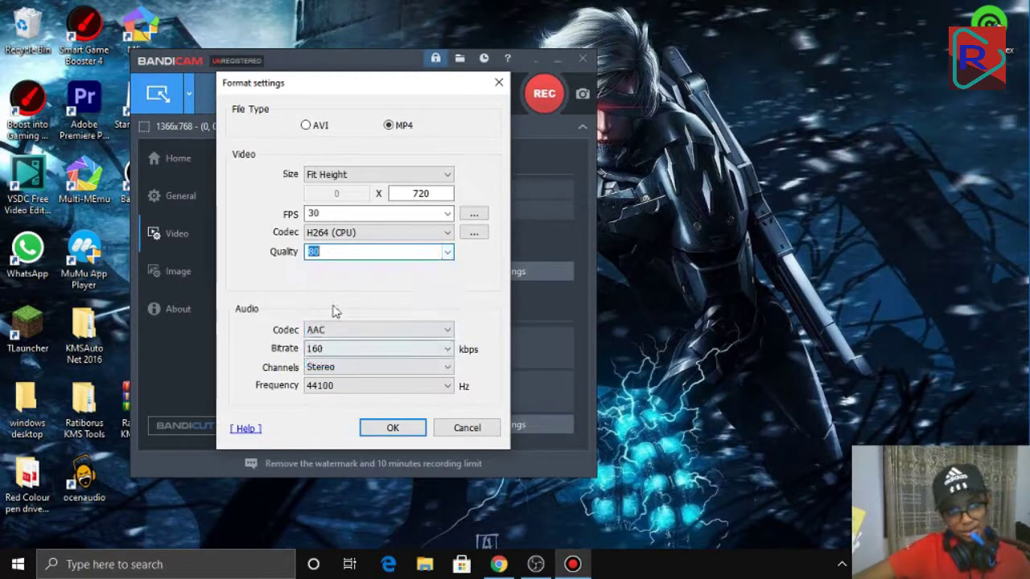
{"action": "left_click", "coordinate": [381, 214]}
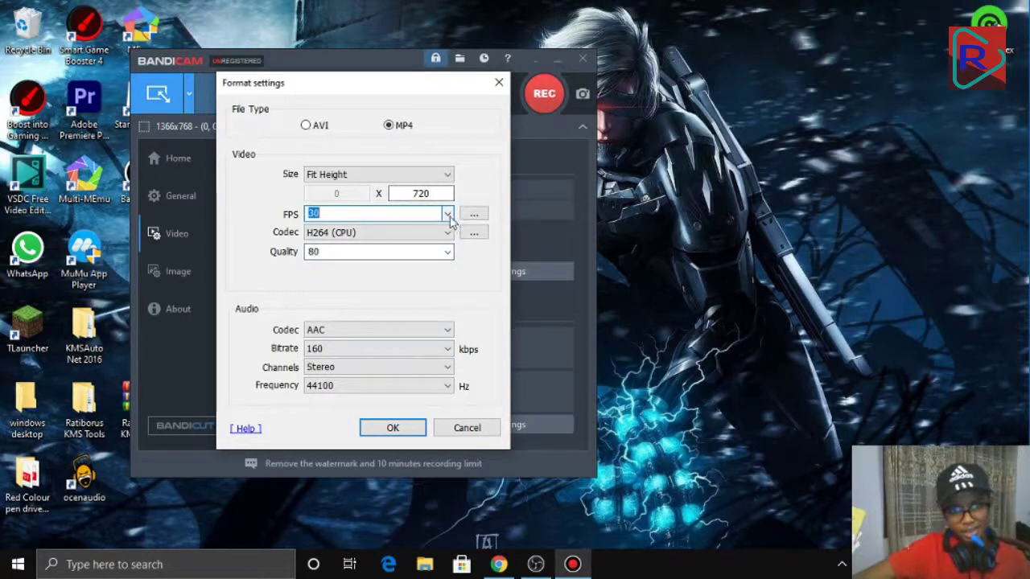
{"action": "left_click", "coordinate": [449, 217]}
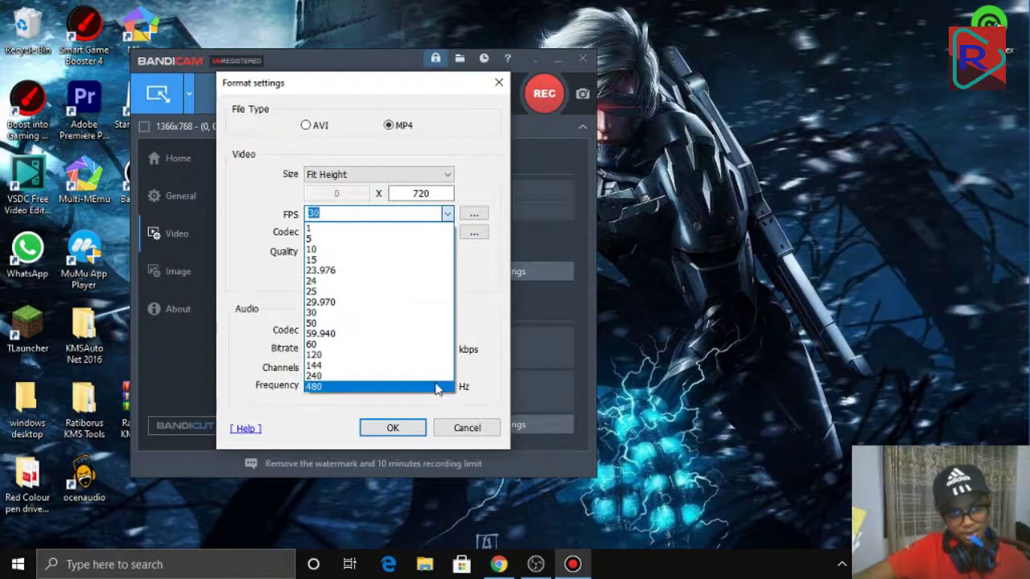
{"action": "left_click", "coordinate": [402, 312]}
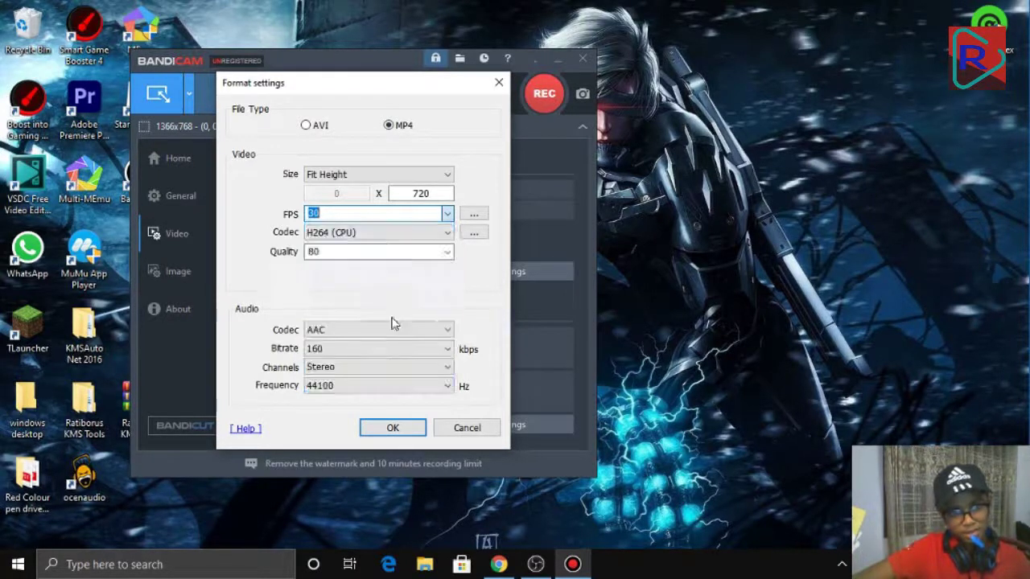
{"action": "left_click", "coordinate": [438, 197]}
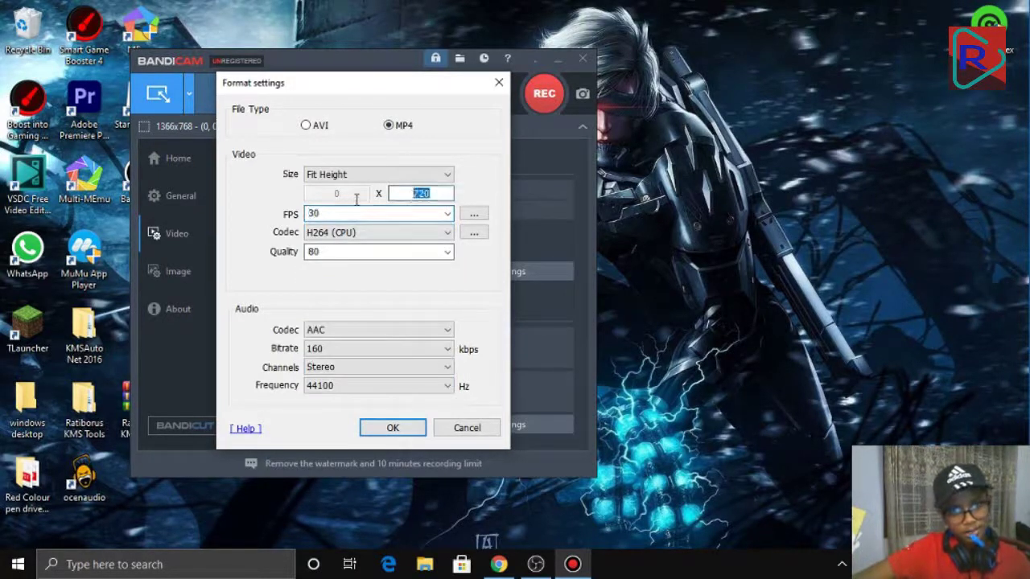
{"action": "left_click", "coordinate": [407, 433]}
Reapply the YouTube / Twitter (720p) format preset and set the Record/Stop hotkey to Ctrl+C
{"action": "left_click", "coordinate": [419, 430]}
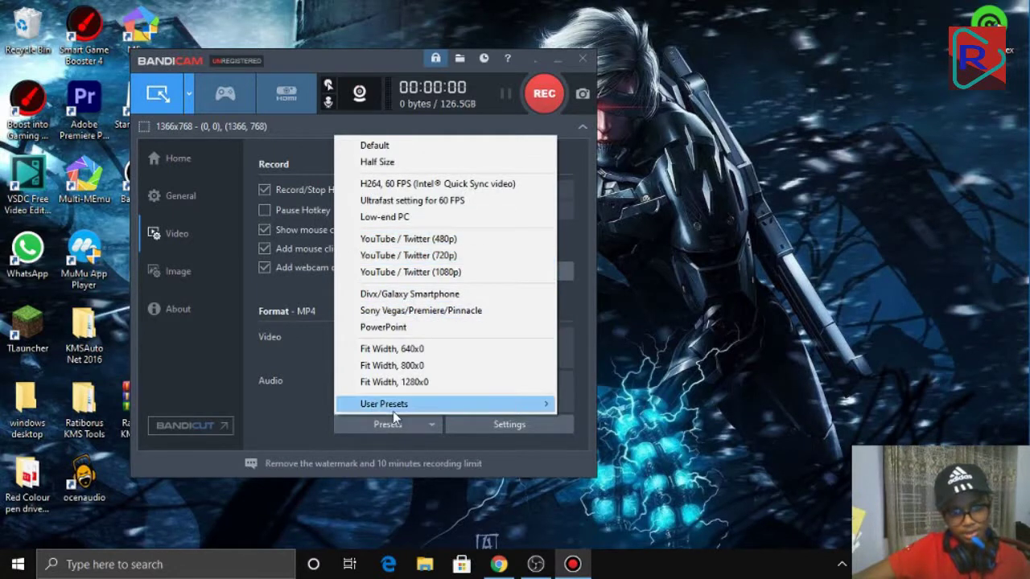
{"action": "left_click", "coordinate": [438, 255]}
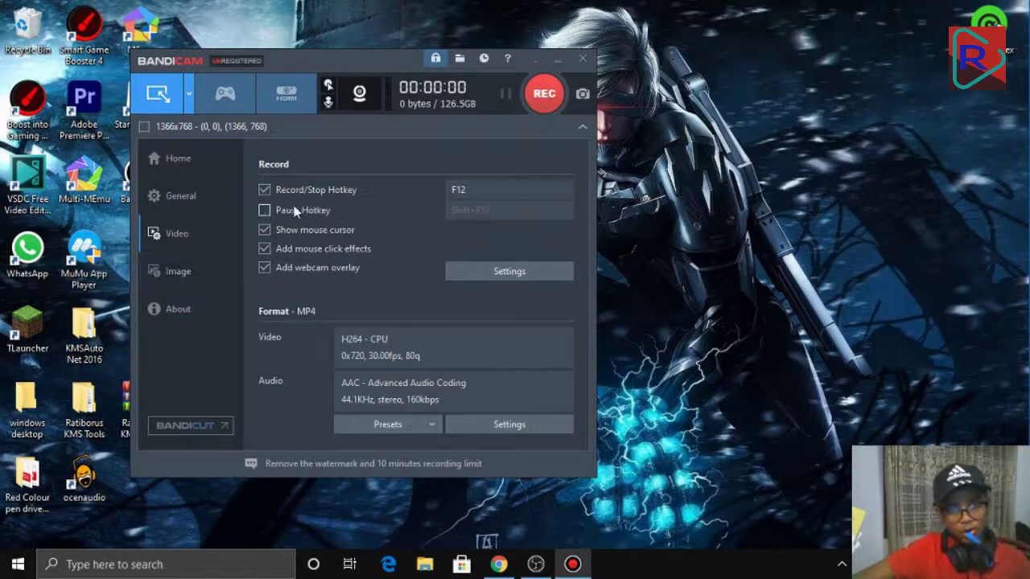
{"action": "left_click", "coordinate": [493, 190]}
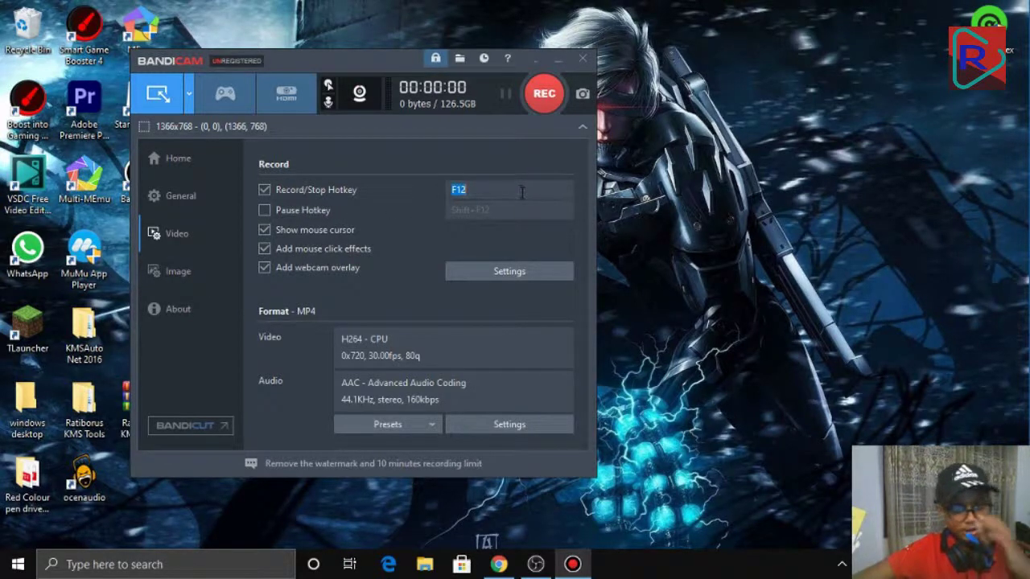
{"action": "key", "text": "ctrl+c"}
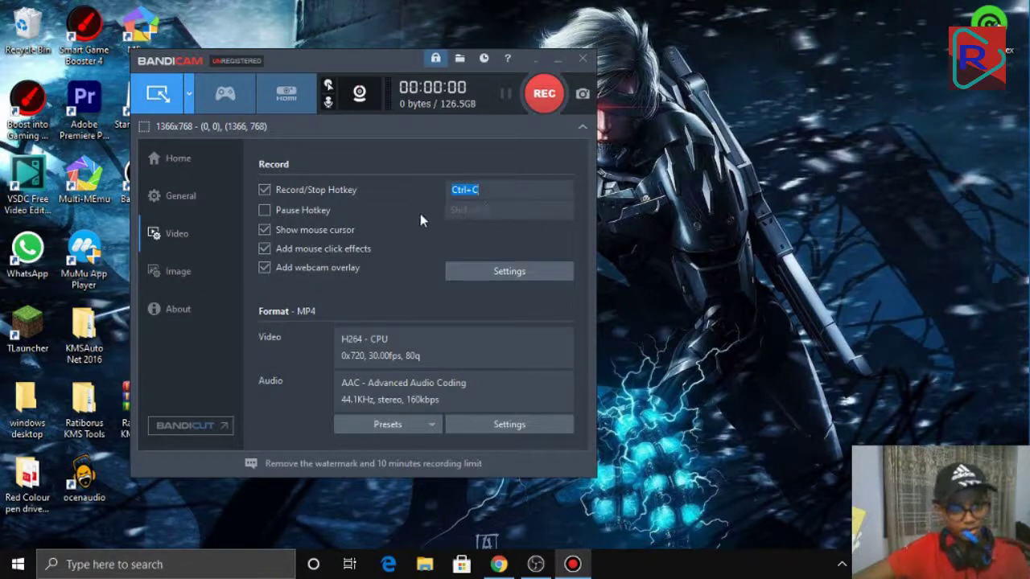
Examine the image capture and format options alongside the video settings, and view the version and license information
{"action": "left_click", "coordinate": [187, 270]}
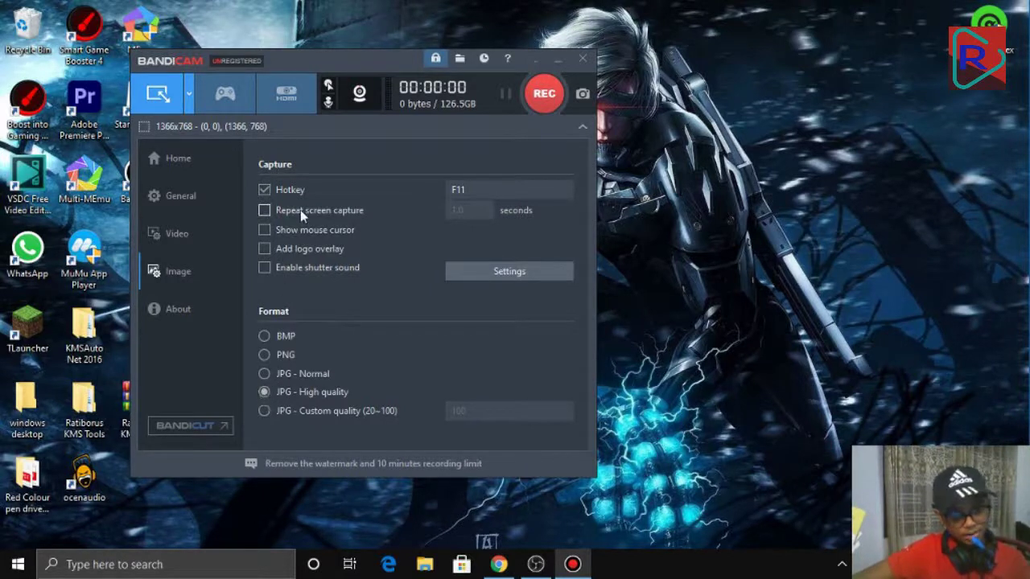
{"action": "left_click", "coordinate": [183, 231]}
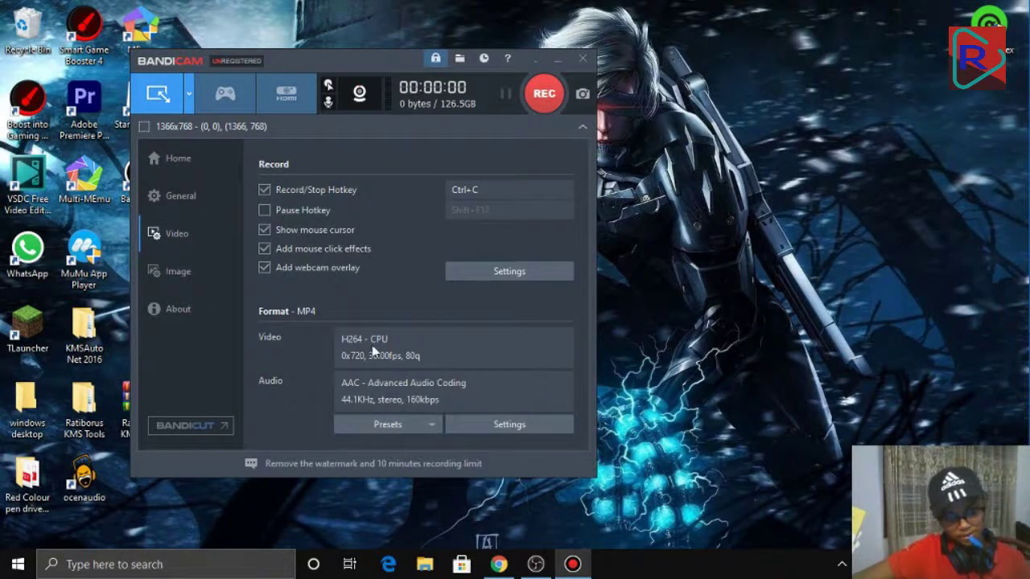
{"action": "left_click", "coordinate": [216, 278]}
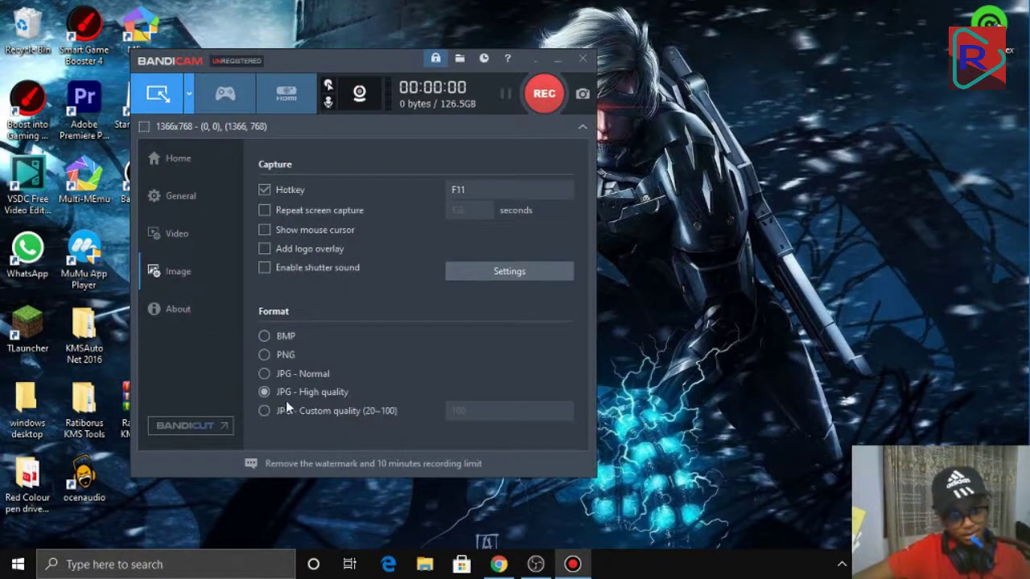
{"action": "left_click", "coordinate": [212, 233]}
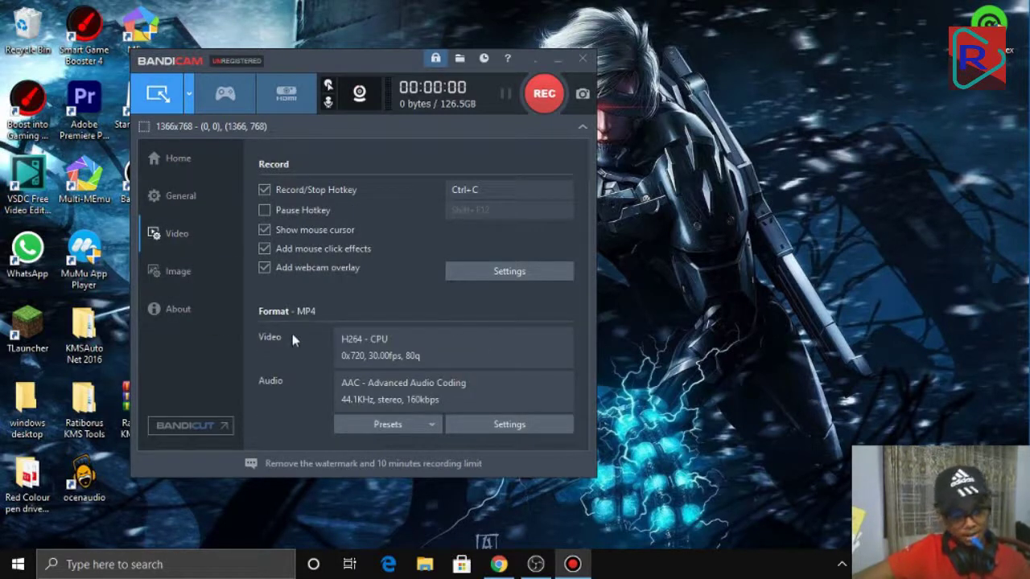
{"action": "left_click", "coordinate": [204, 318]}
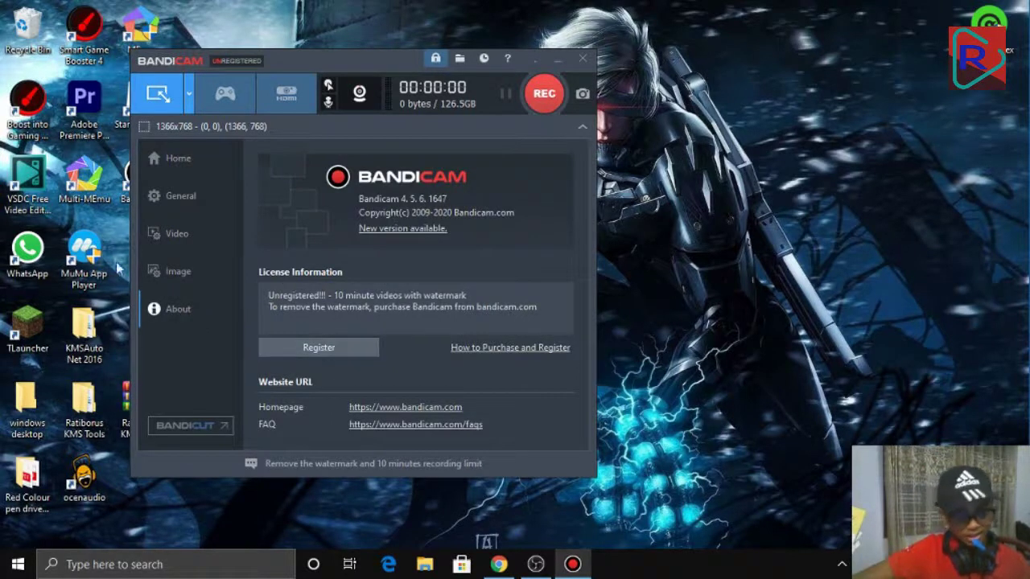
{"action": "left_click", "coordinate": [228, 234]}
{"action": "left_click", "coordinate": [201, 193]}
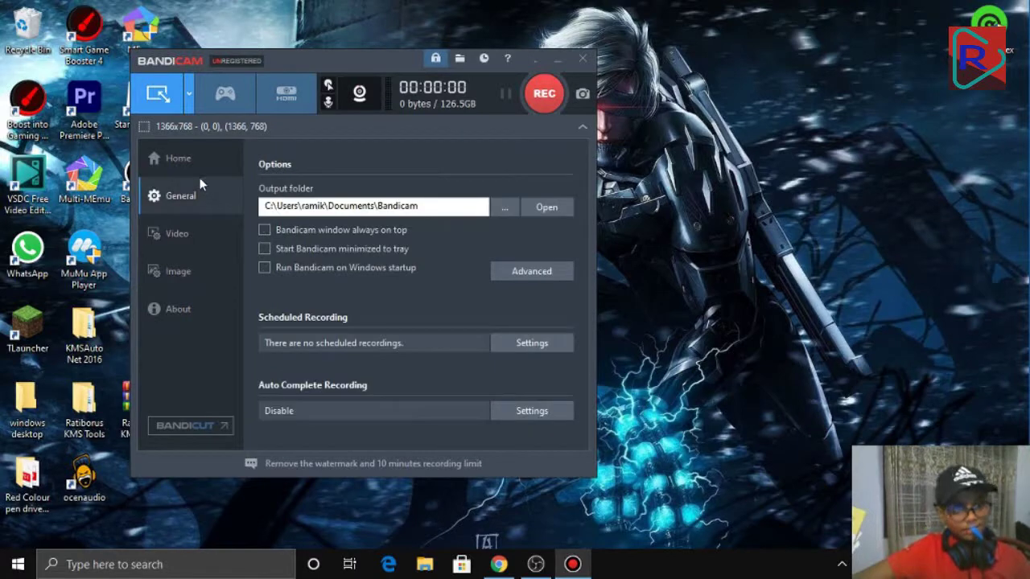
{"action": "left_click", "coordinate": [201, 171]}
{"action": "left_click", "coordinate": [201, 208]}
{"action": "left_click", "coordinate": [201, 218]}
{"action": "left_click", "coordinate": [200, 173]}
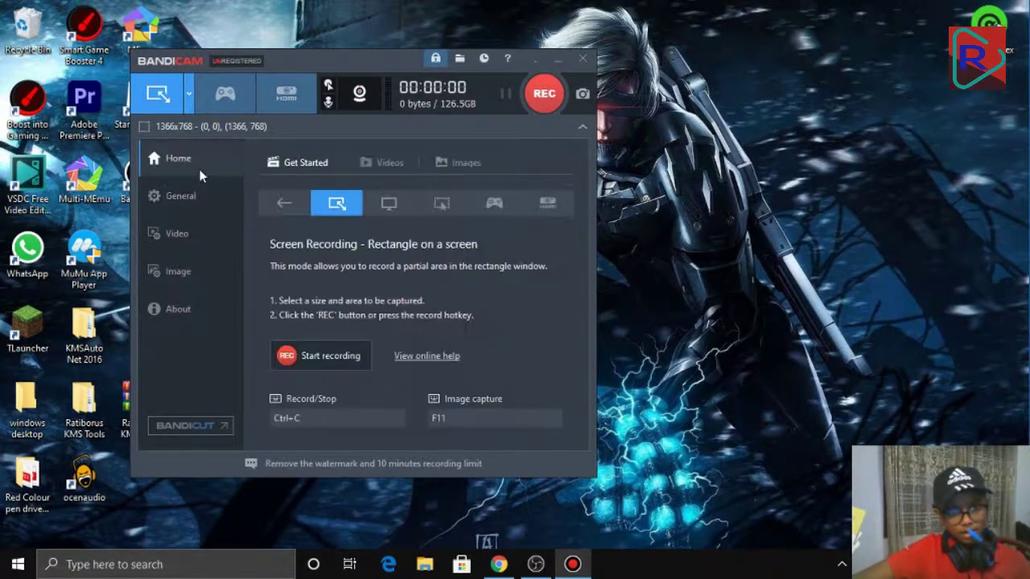
{"action": "left_click", "coordinate": [200, 187]}
{"action": "left_click", "coordinate": [204, 219]}
{"action": "left_click", "coordinate": [202, 195]}
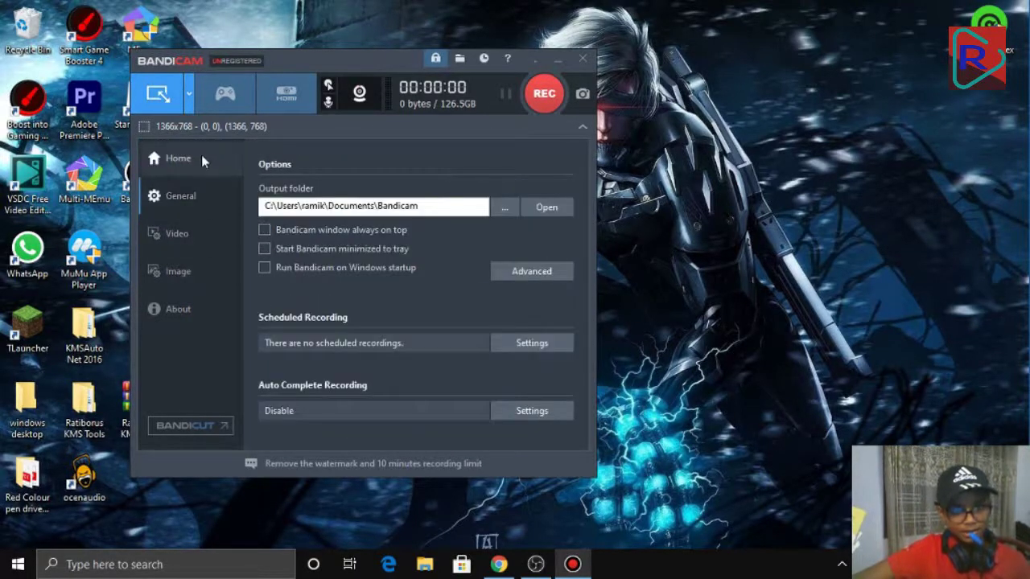
{"action": "left_click", "coordinate": [201, 157]}
{"action": "left_click", "coordinate": [200, 194]}
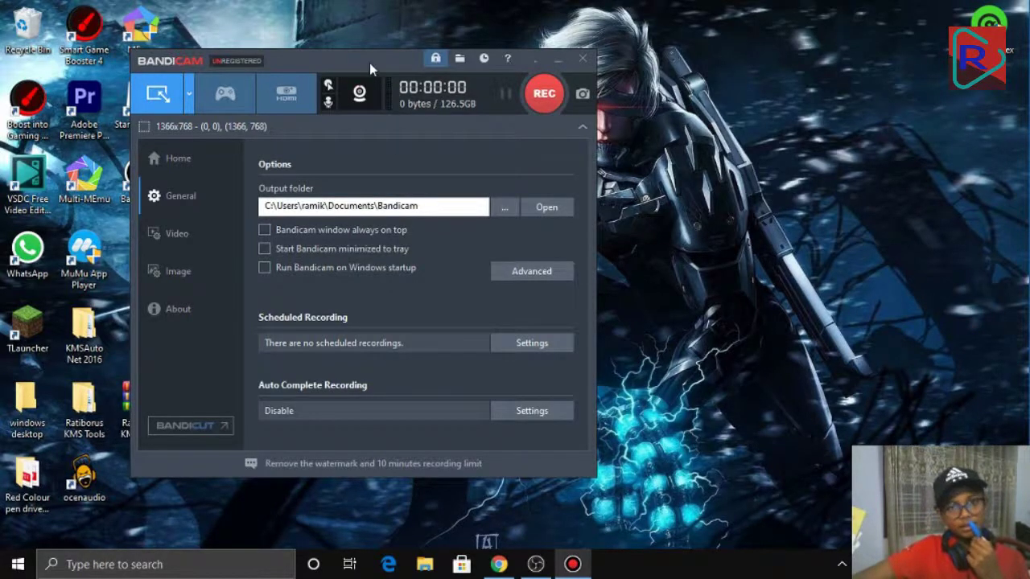
Move the Bandicam window further right on the desktop, return to its home page, and minimize it
{"action": "left_click_drag", "start_coordinate": [370, 63], "coordinate": [461, 63]}
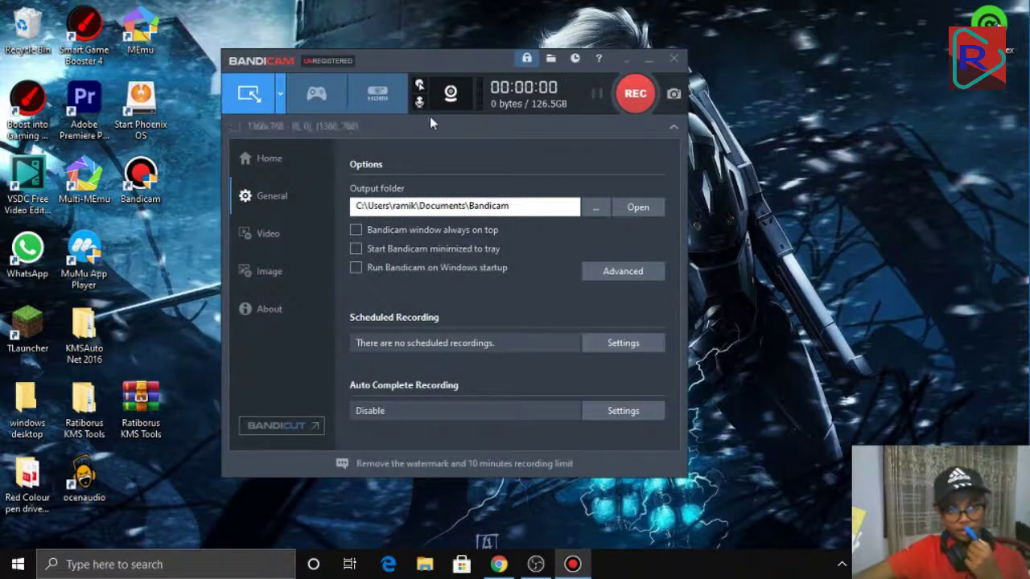
{"action": "left_click", "coordinate": [310, 152]}
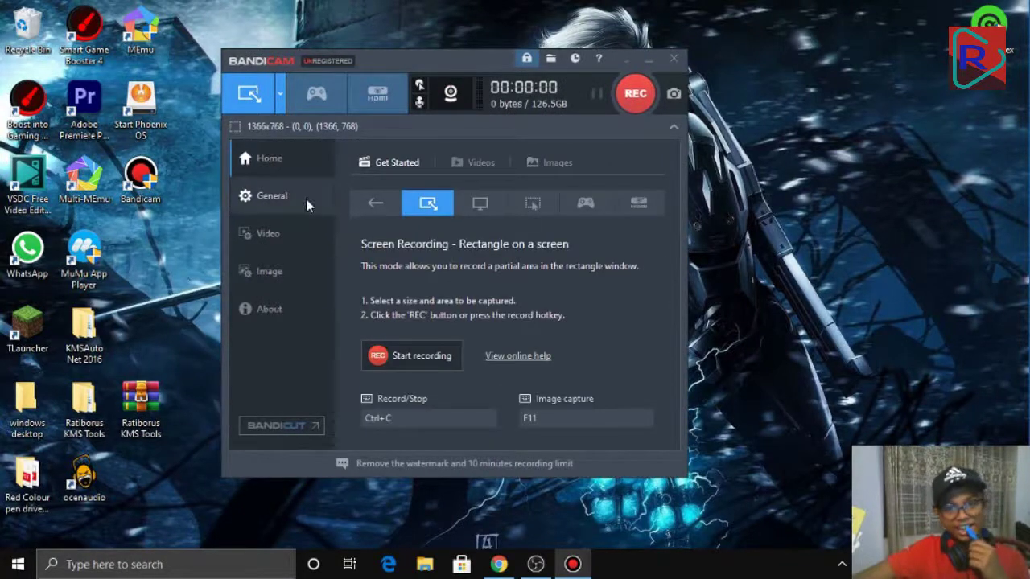
{"action": "left_click", "coordinate": [648, 62]}
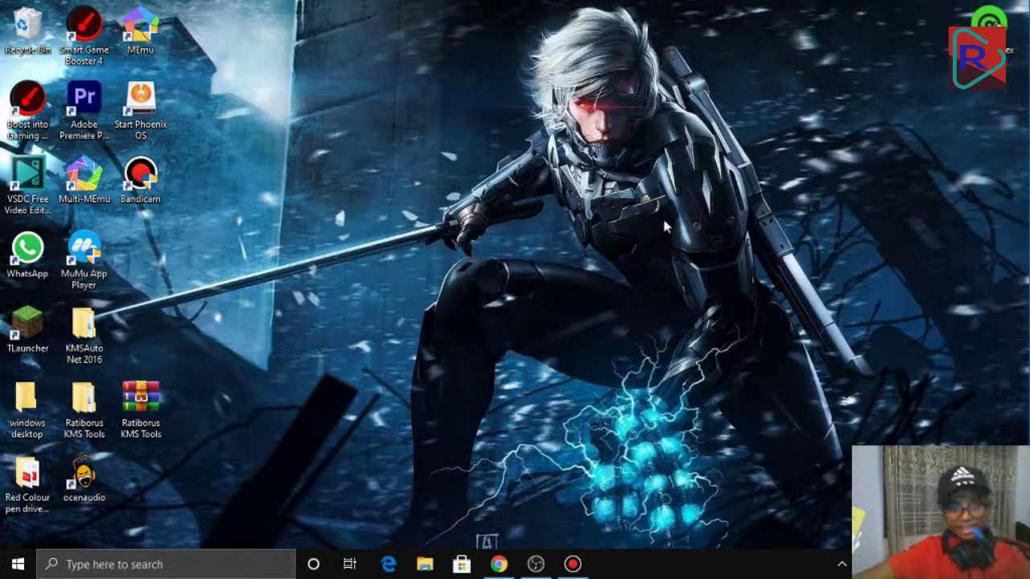
{"action": "mouse_move", "coordinate": [537, 560]}
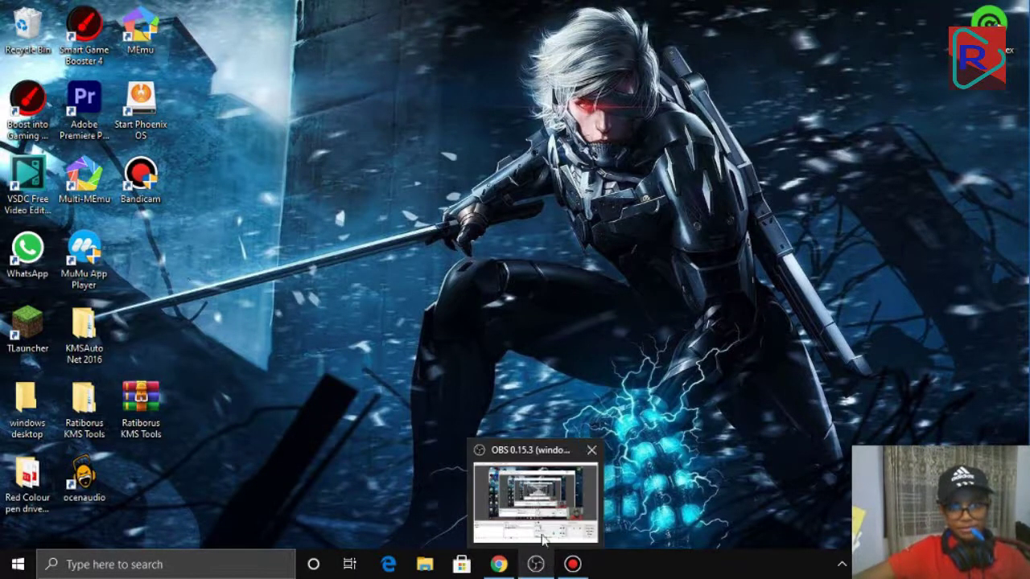